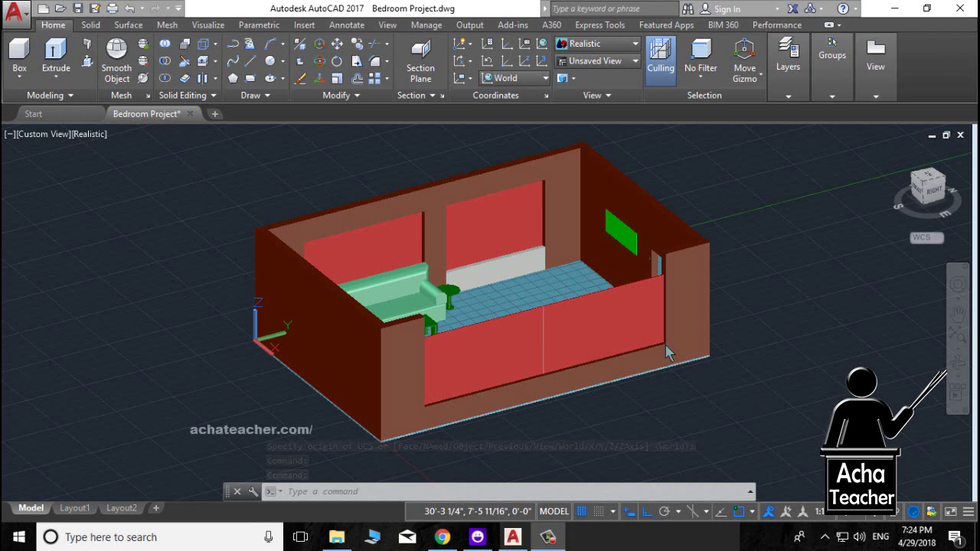
Step: Orbit and zoom in on the empty floor corner beside the bedroom's right-hand wall
scroll(543, 272, "up", 2)
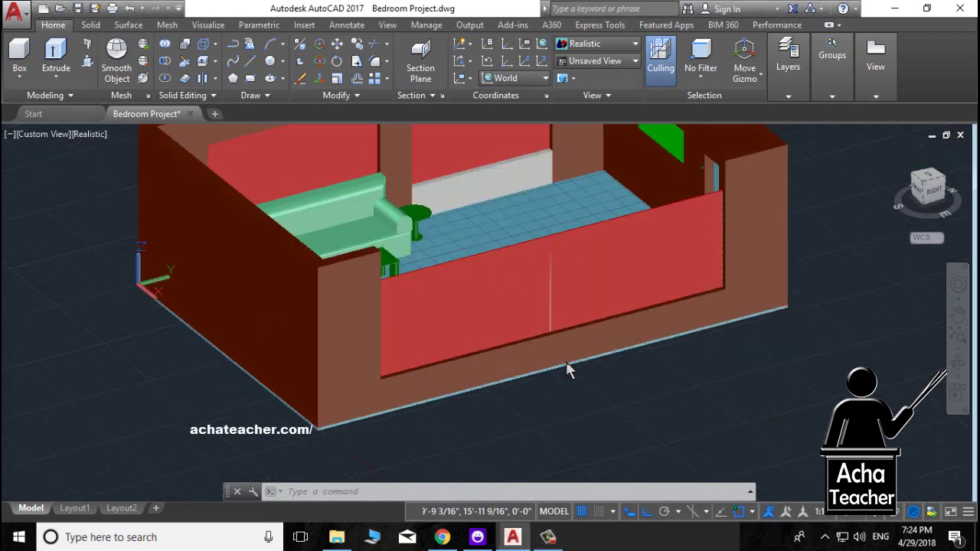
mouse_move(539, 281)
middle_mouse_down()
mouse_move(550, 357)
mouse_move(363, 398)
mouse_move(525, 345)
mouse_move(515, 359)
middle_mouse_up()
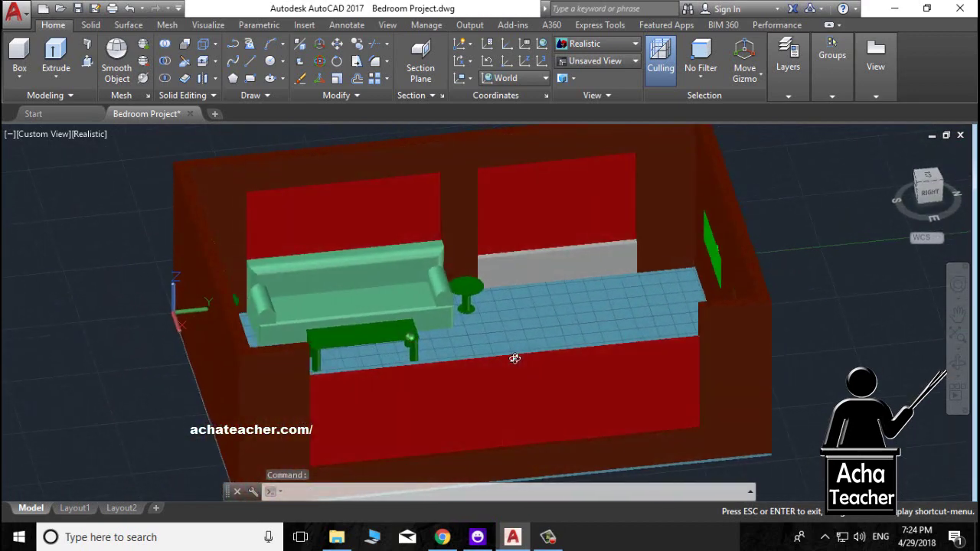
scroll(667, 258, "up", 2)
scroll(580, 313, "up", 2)
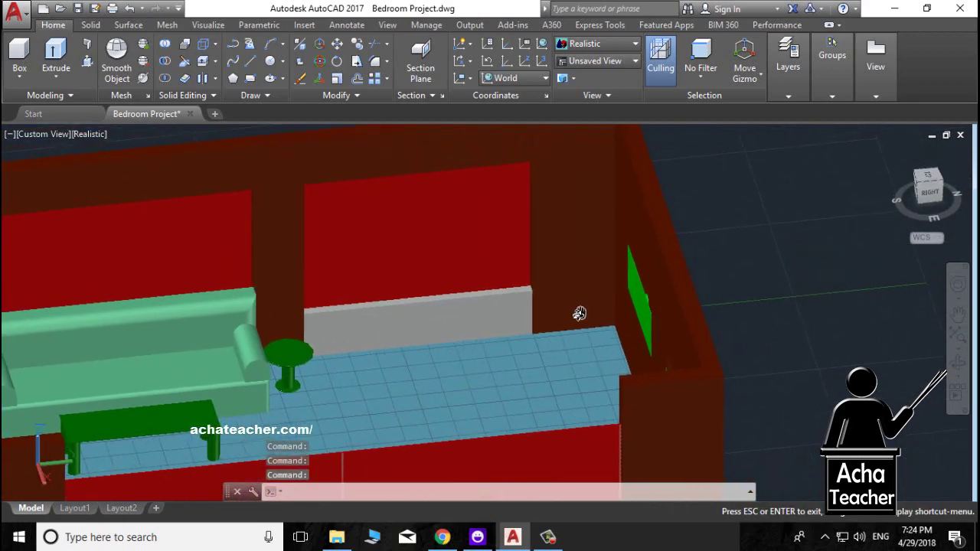
scroll(560, 332, "up", 2)
scroll(563, 322, "down", 1)
scroll(563, 302, "up", 2)
scroll(547, 345, "up", 1)
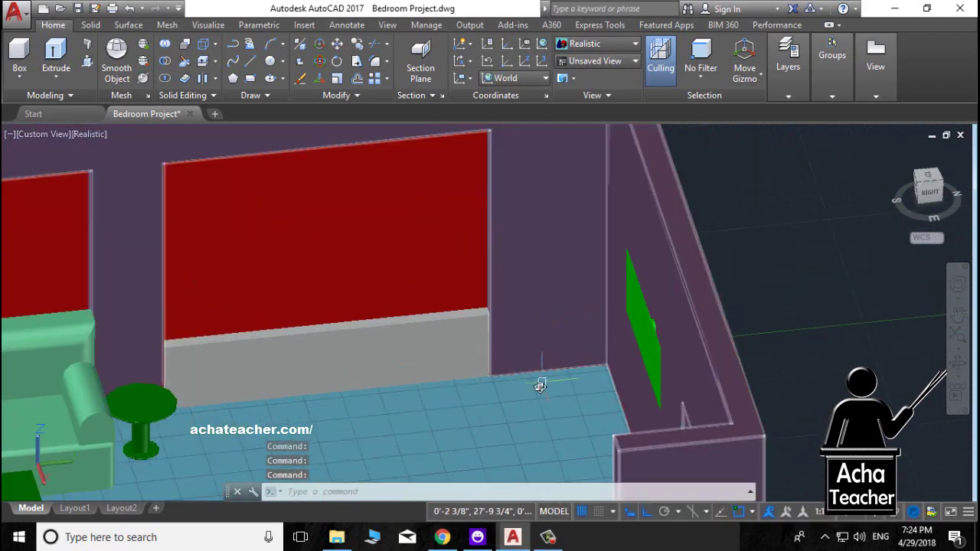
scroll(521, 414, "up", 1)
Step: Run UNISOLATE to restore any previously hidden objects
type("un")
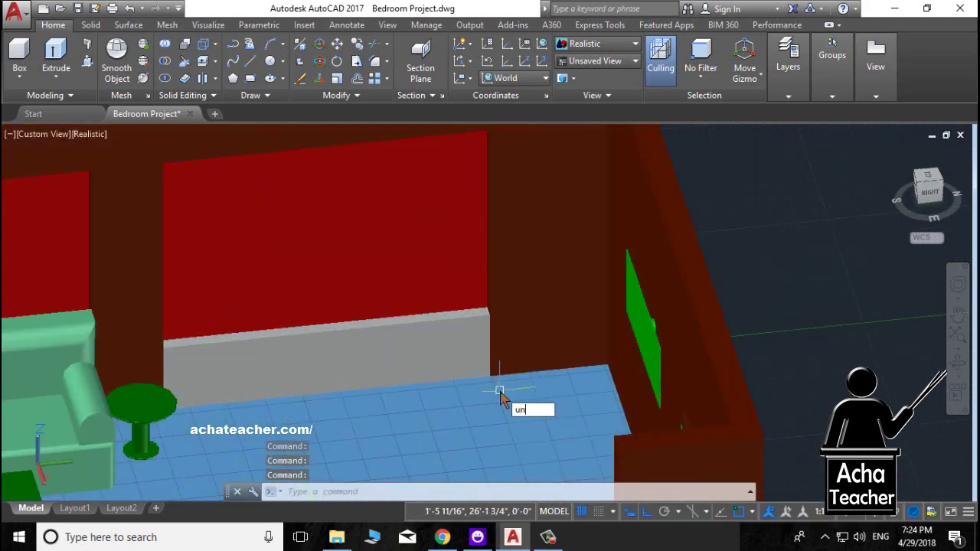
type("isao")
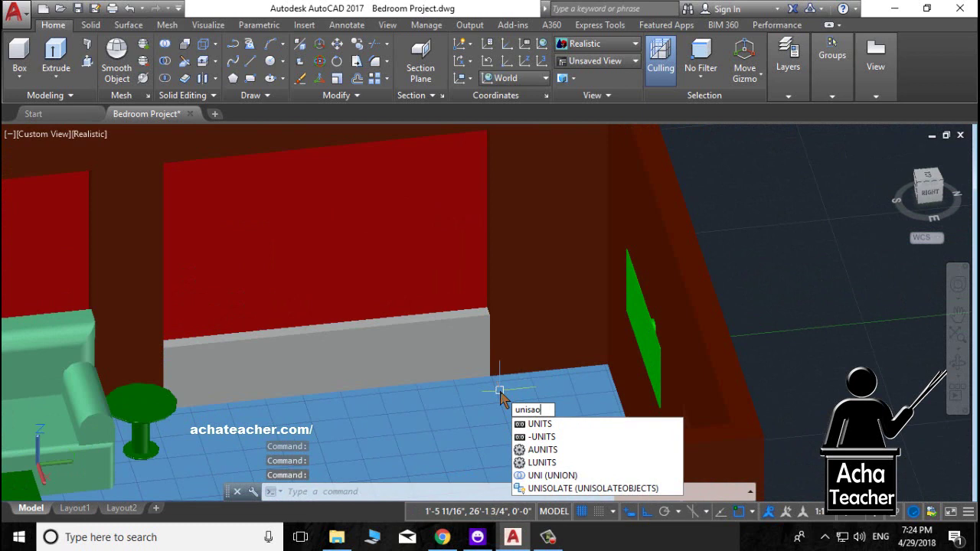
key("BackSpace")
key("BackSpace")
key("BackSpace")
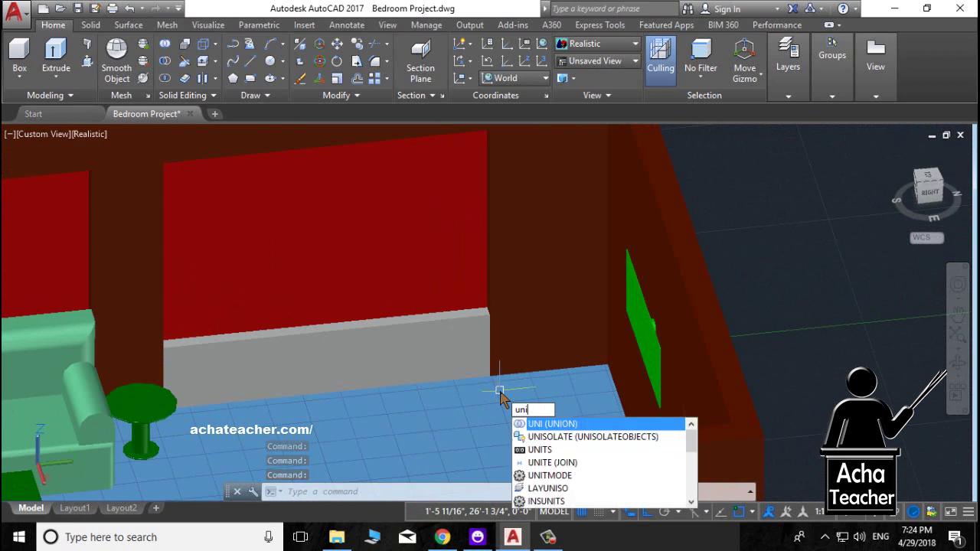
type("o")
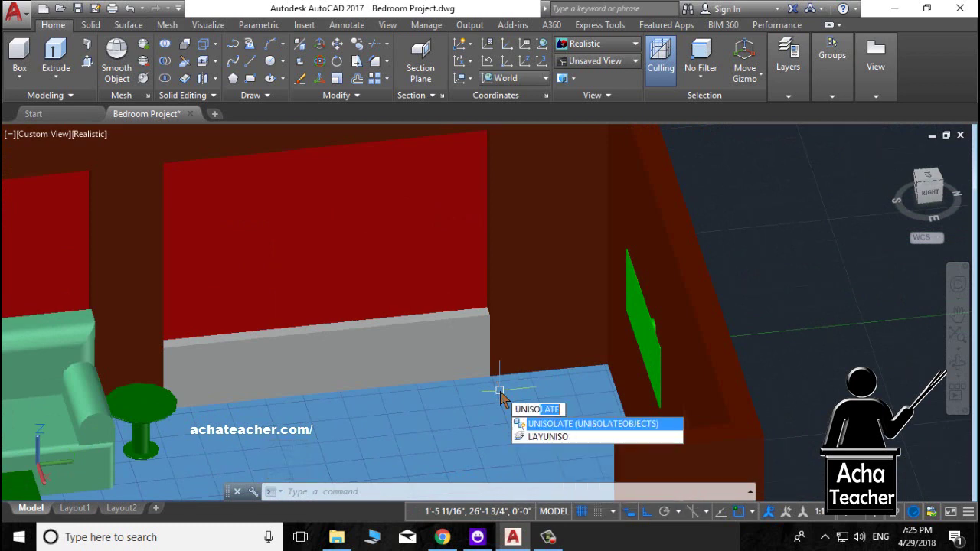
key("Return")
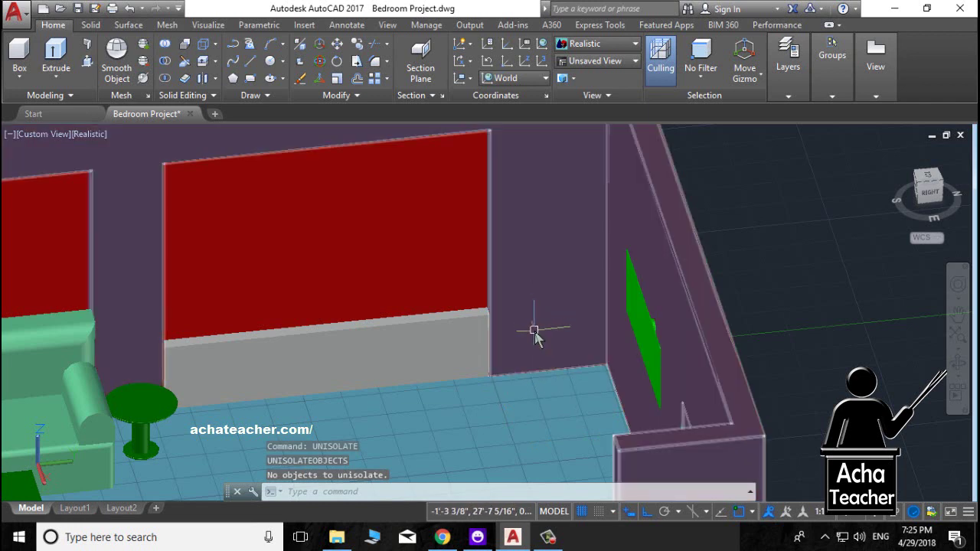
Step: Isolate the room walls and switch the visual style to 2D Wireframe
type("i")
key("BackSpace")
key("BackSpace")
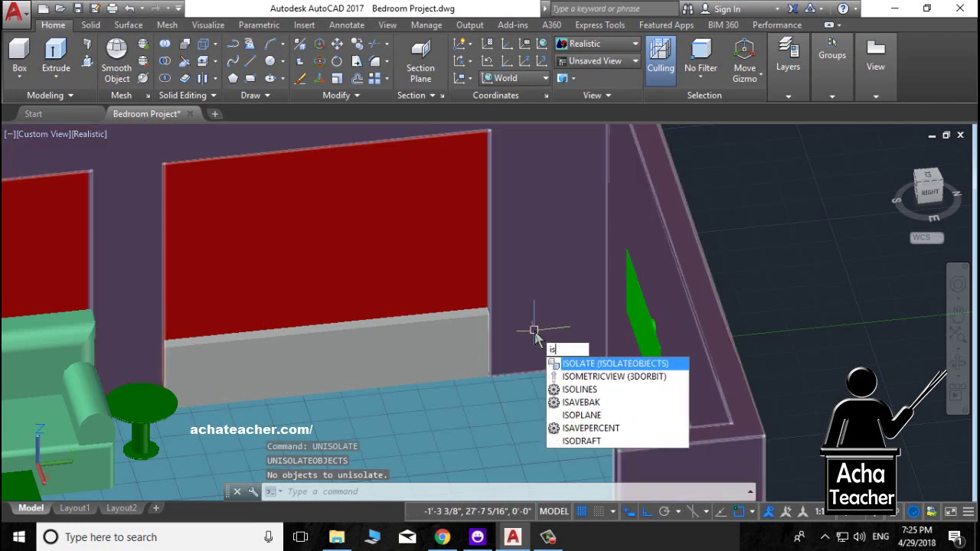
type("olate")
key("Return")
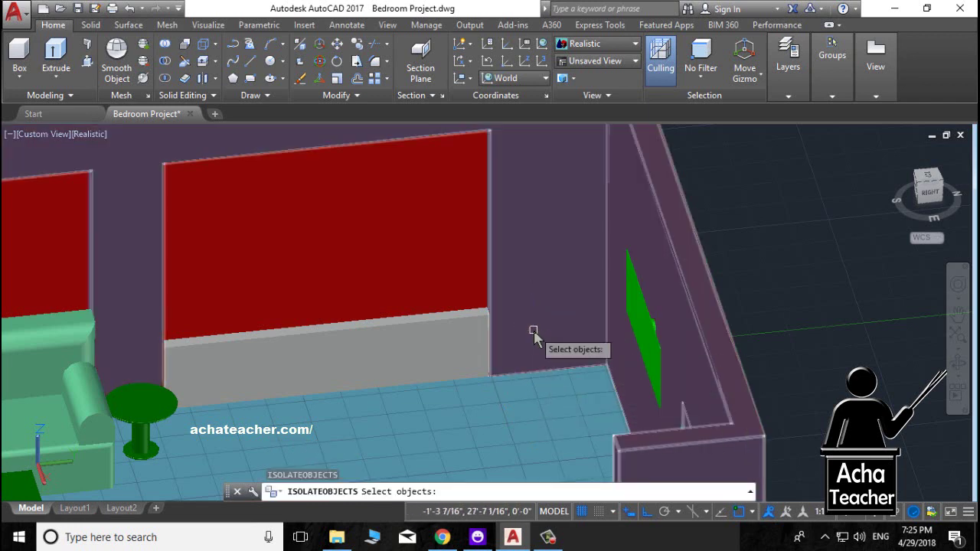
left_click(522, 319)
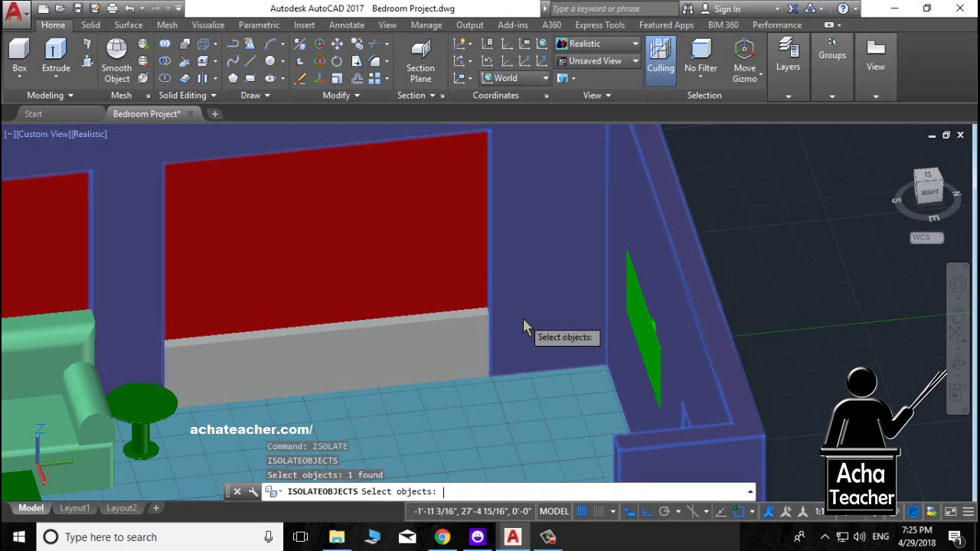
key("Return")
left_click(597, 44)
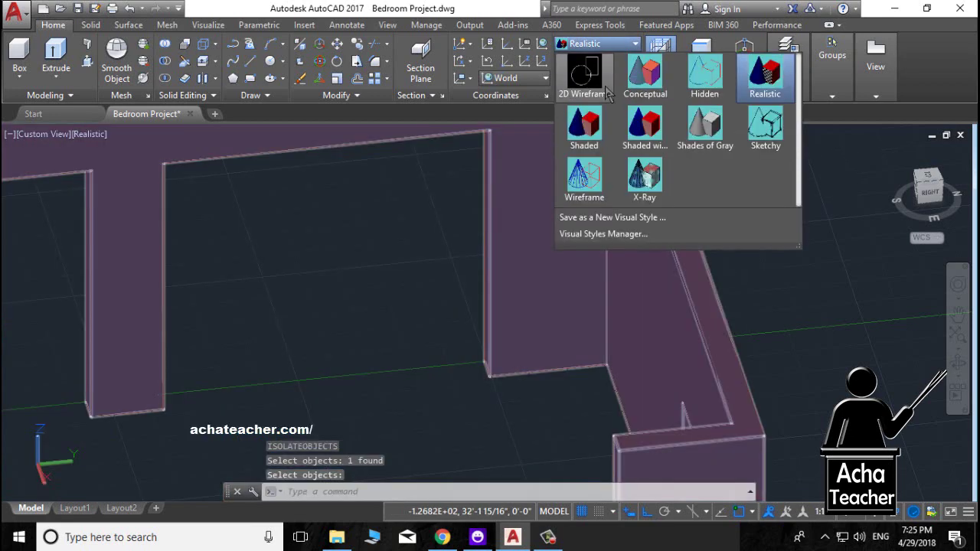
left_click(584, 85)
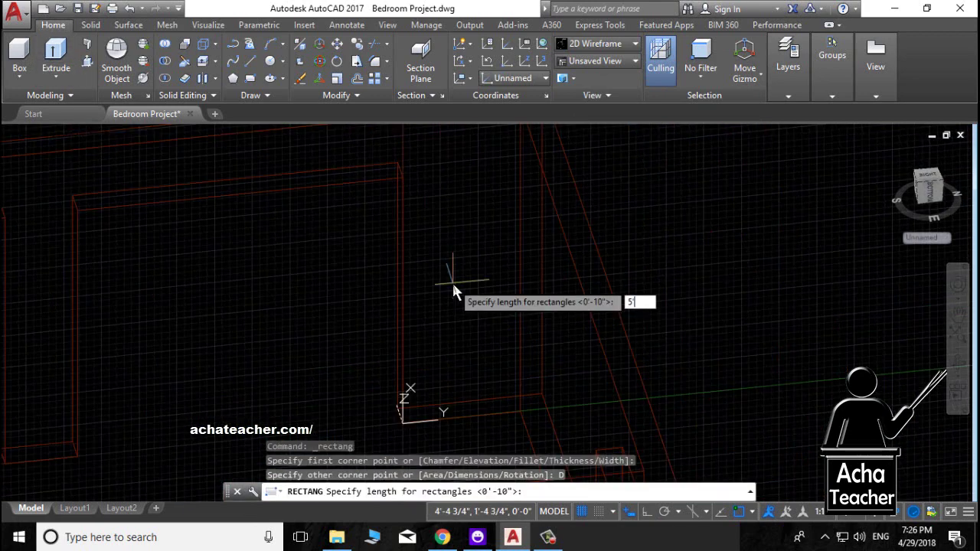
Step: Place the 5' by 3' wardrobe rectangle against the wall near the corner
key("Return")
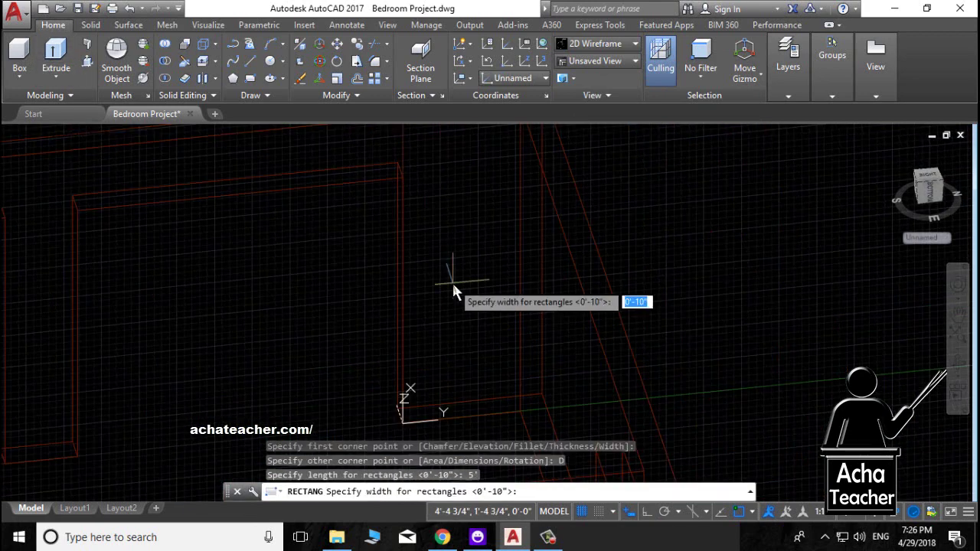
key("Return")
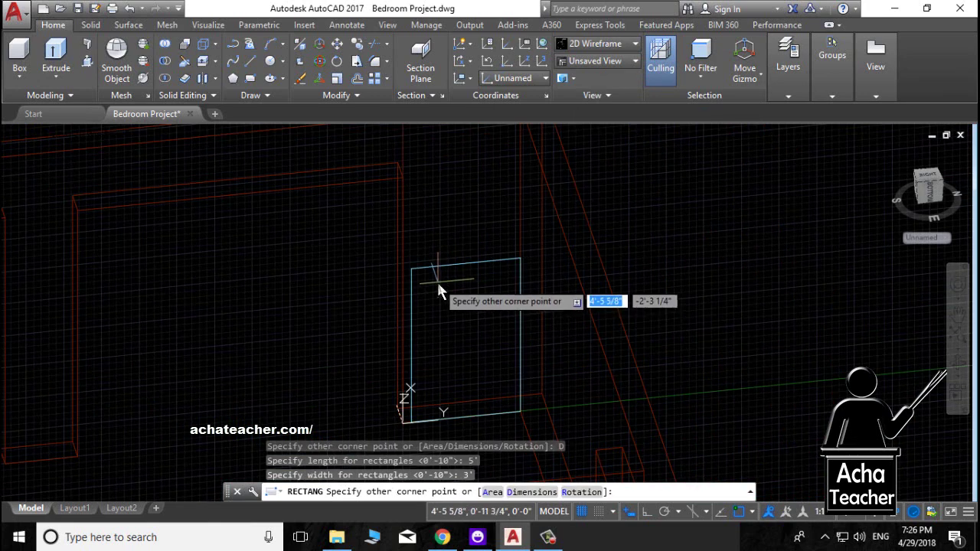
left_click(437, 288)
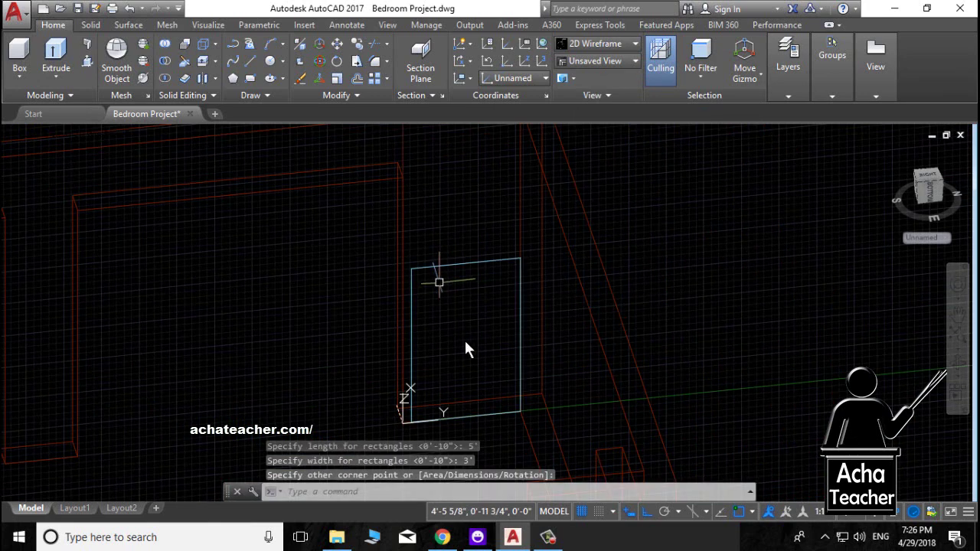
scroll(465, 420, "up", 2)
middle_click_drag(466, 417, 464, 366)
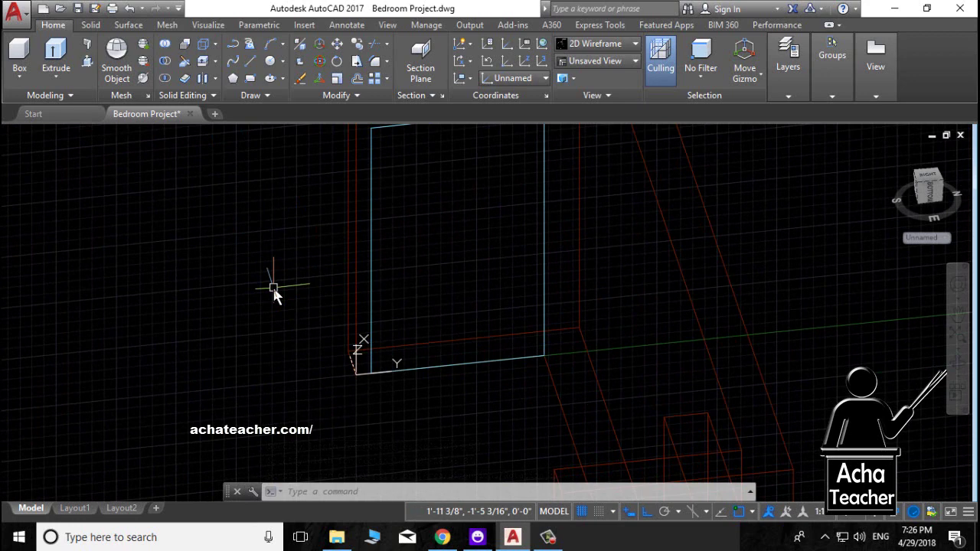
Step: Move the 5 by 3 rectangle from its bottom-edge base point to the wall edge's midpoint
type("MOave")
key("Return")
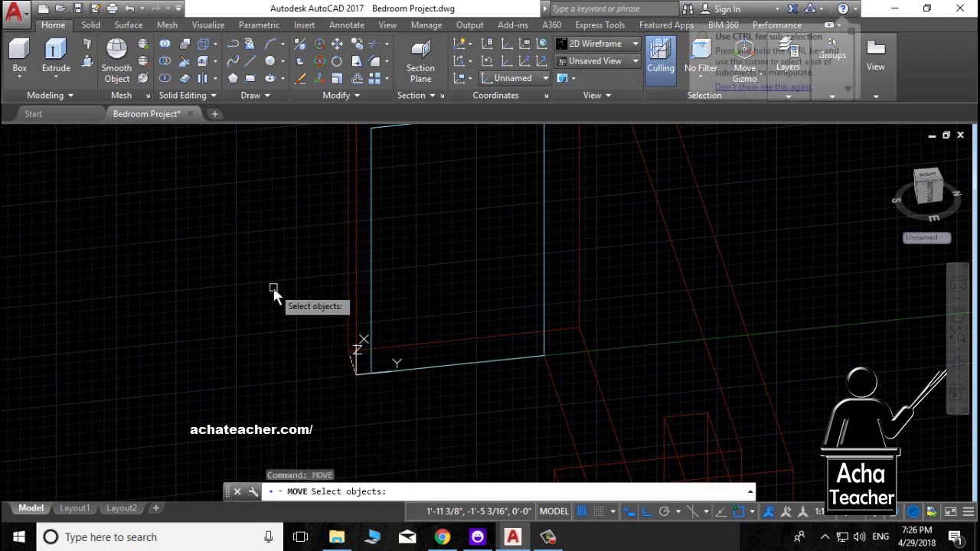
left_click(438, 363)
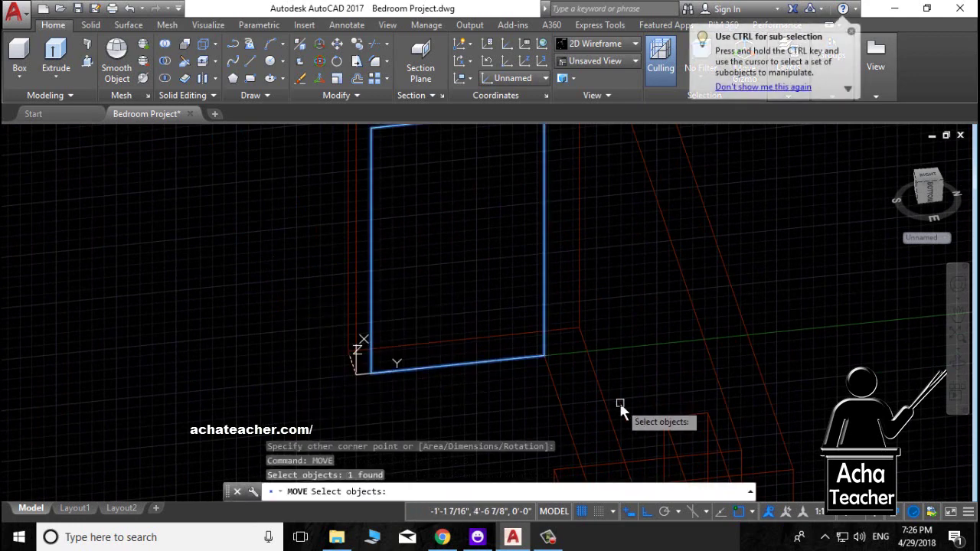
key("Return")
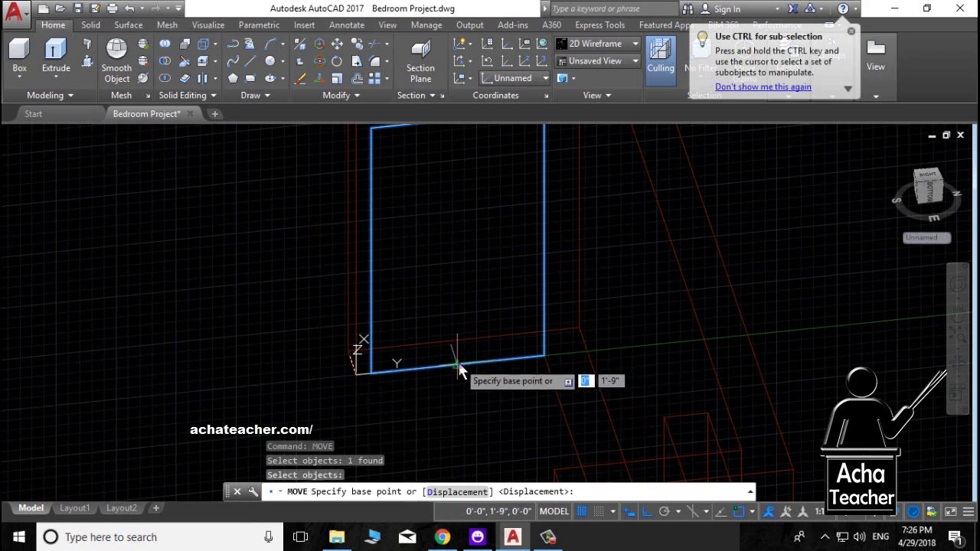
left_click(460, 364)
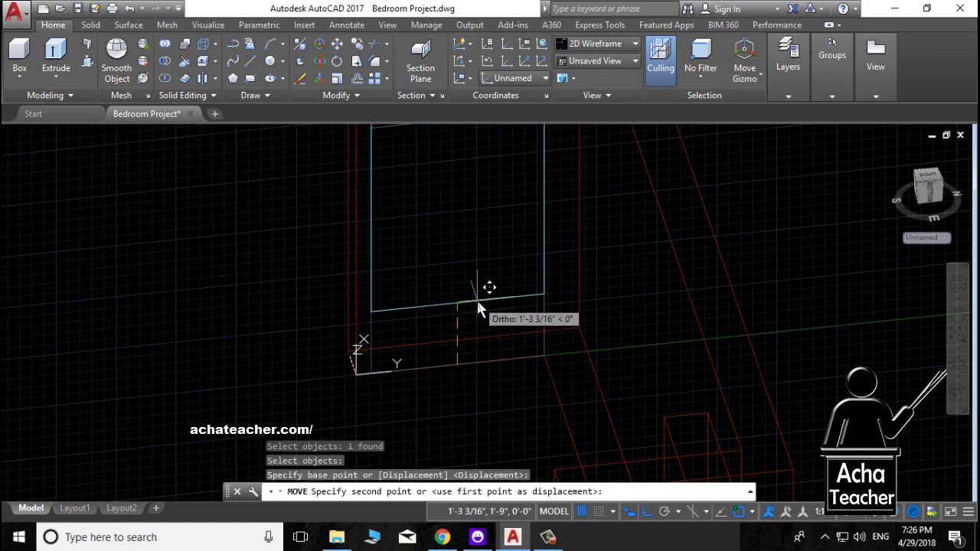
right_click(478, 300, "shift")
left_click(523, 277)
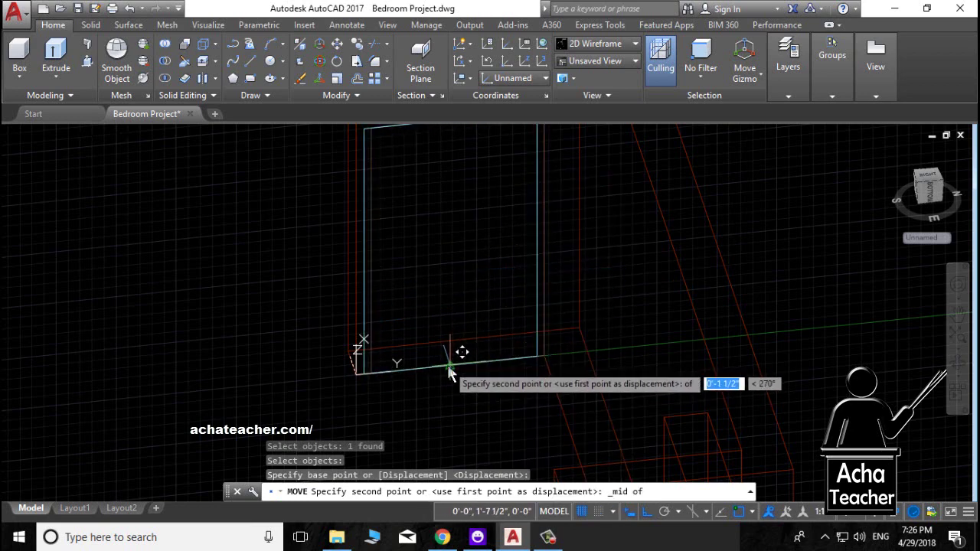
left_click(447, 364)
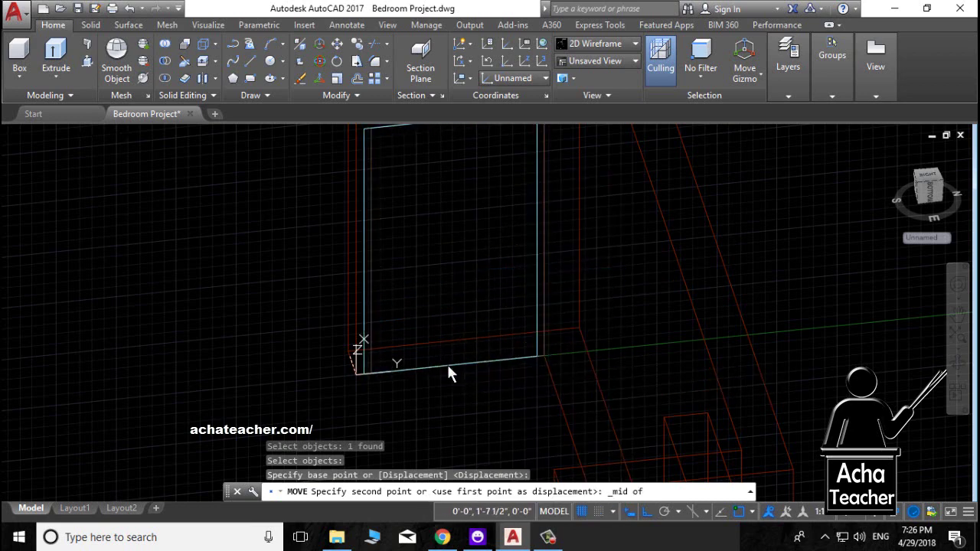
scroll(457, 388, "down", 2)
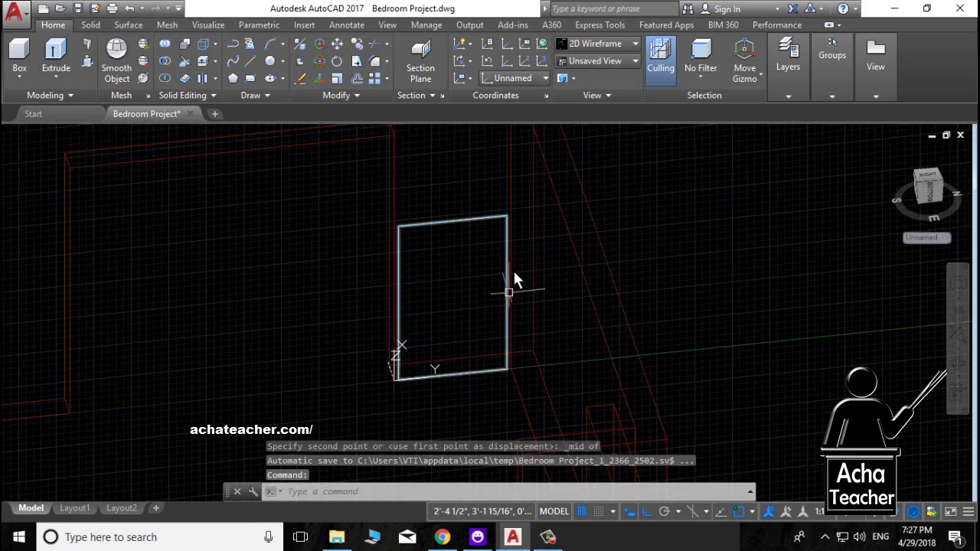
Step: Draw a 6" by 3' drawer rectangle starting at the wardrobe's base corner
scroll(427, 321, "up", 2)
scroll(466, 354, "down", 2)
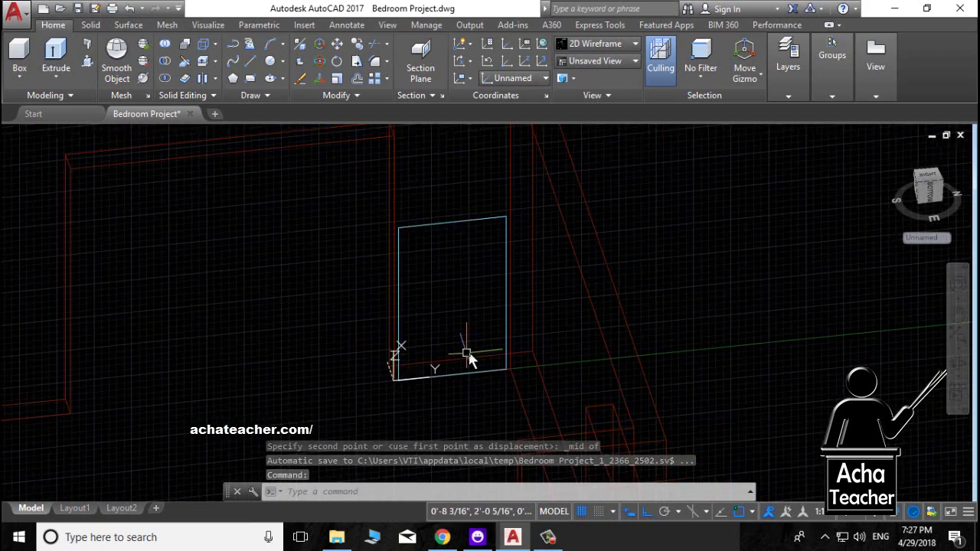
scroll(436, 398, "up", 2)
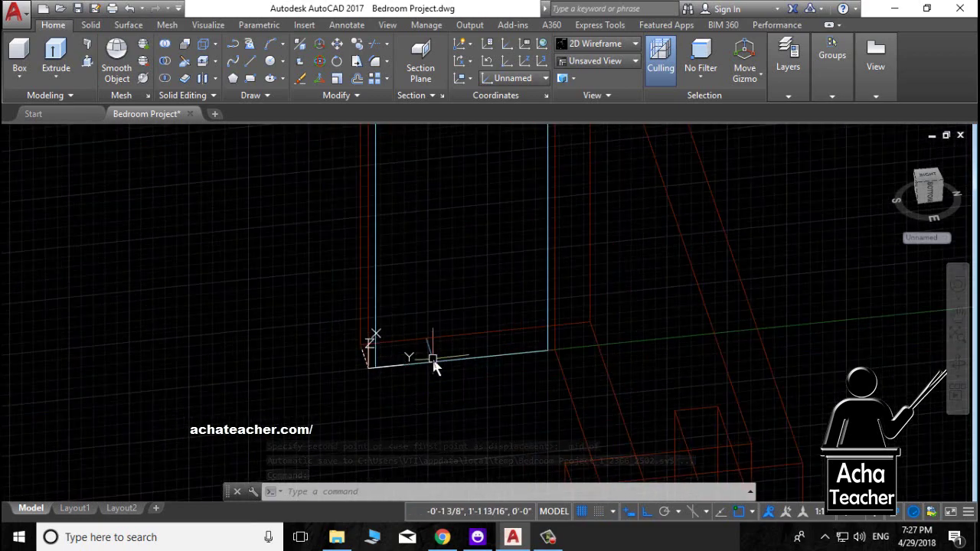
left_click(249, 78)
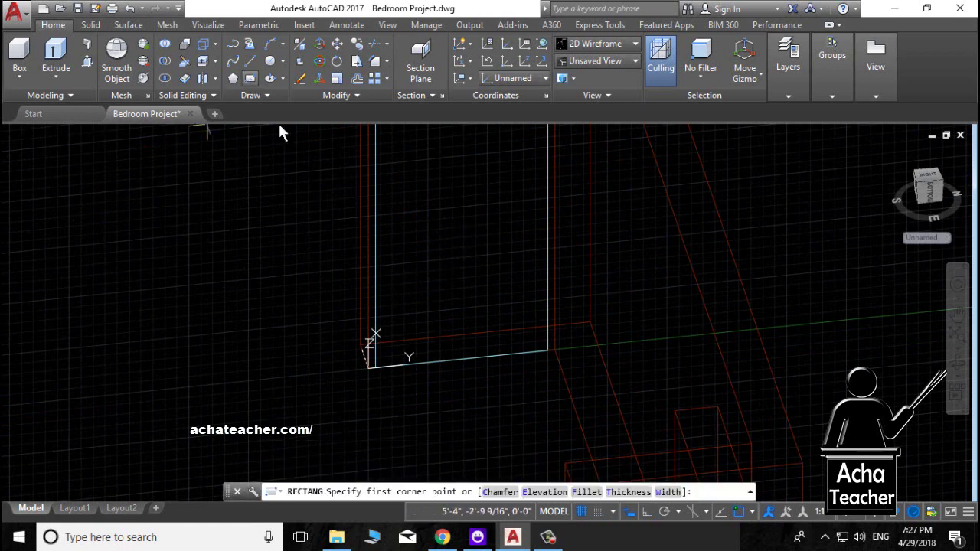
left_click(548, 354)
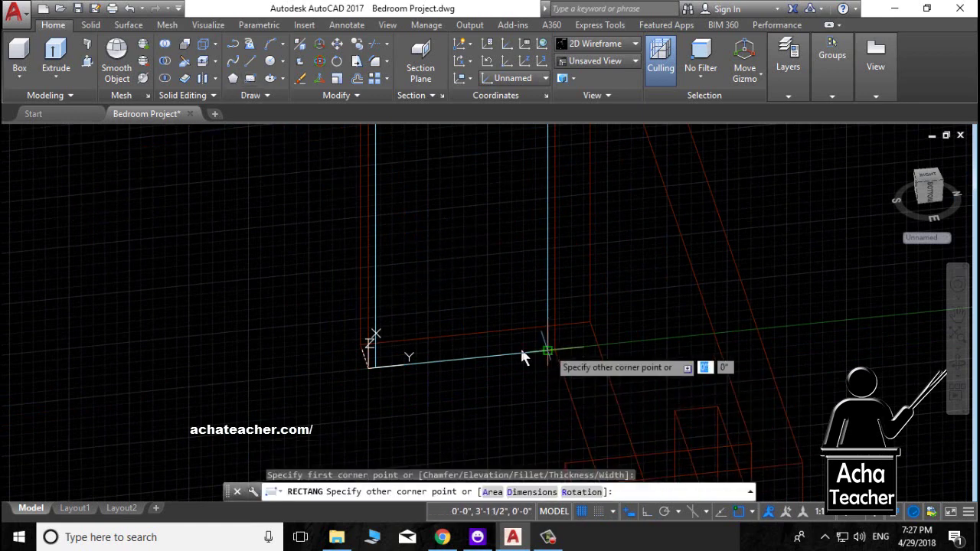
right_click(401, 294)
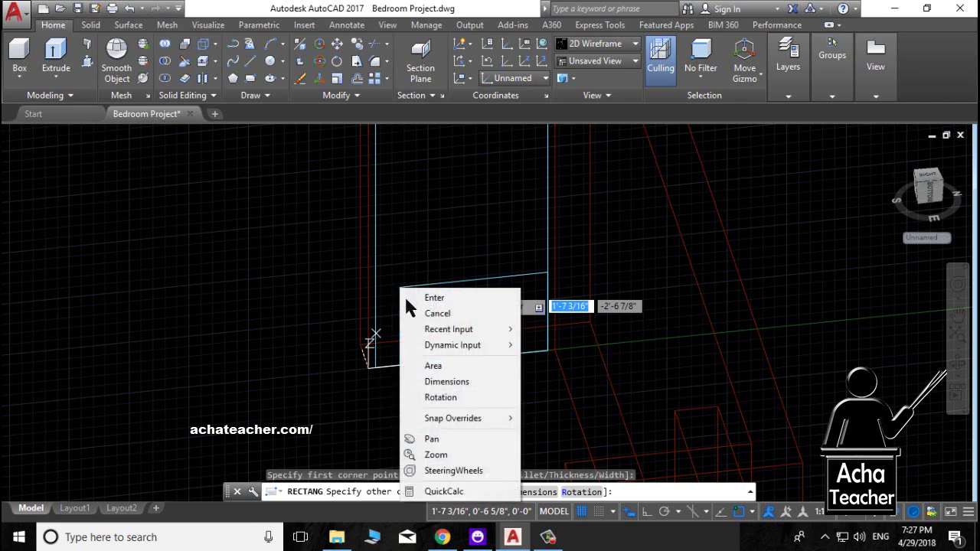
left_click(440, 384)
type("6\"")
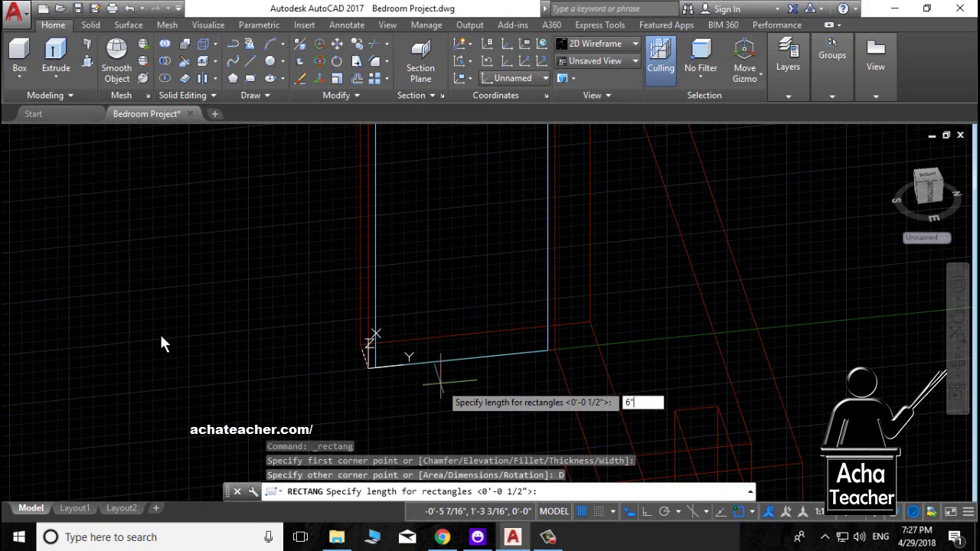
key("Return")
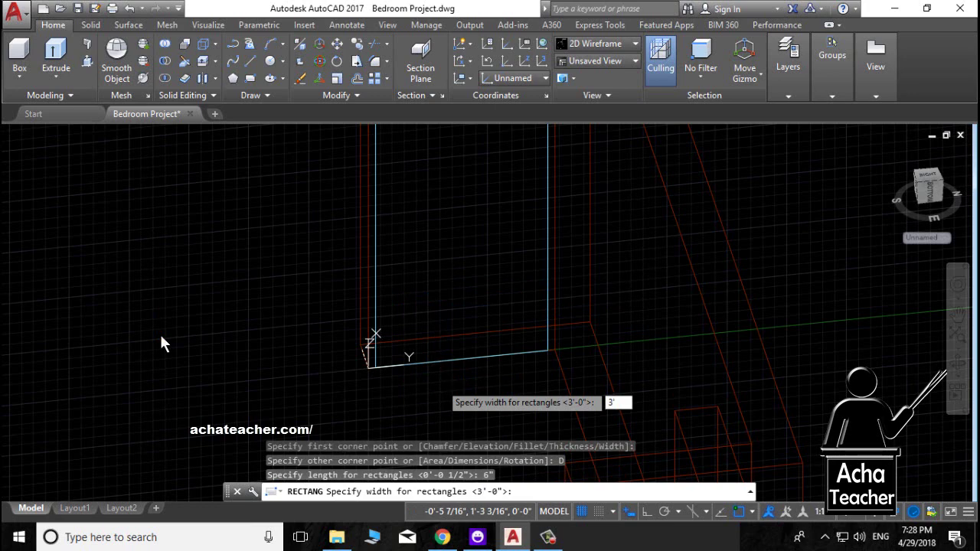
key("Return")
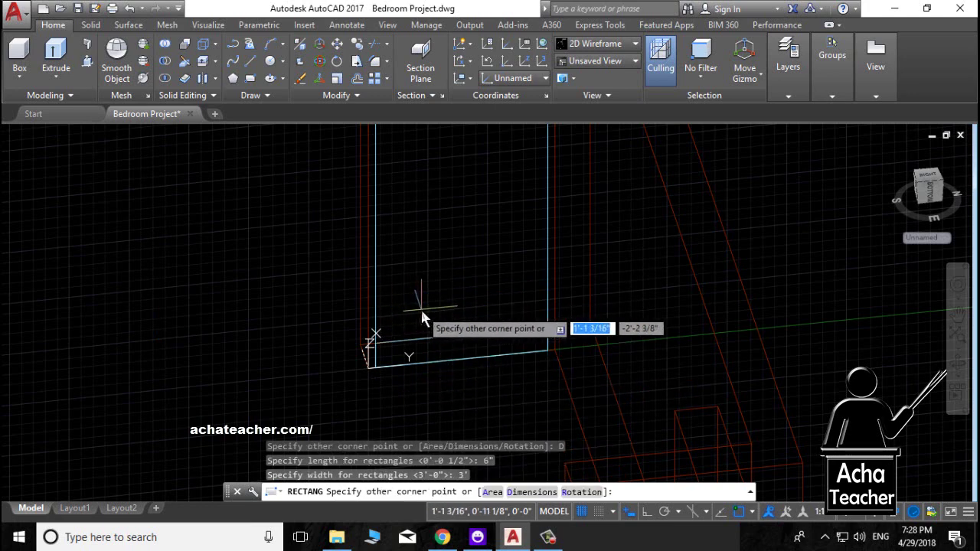
left_click(420, 307)
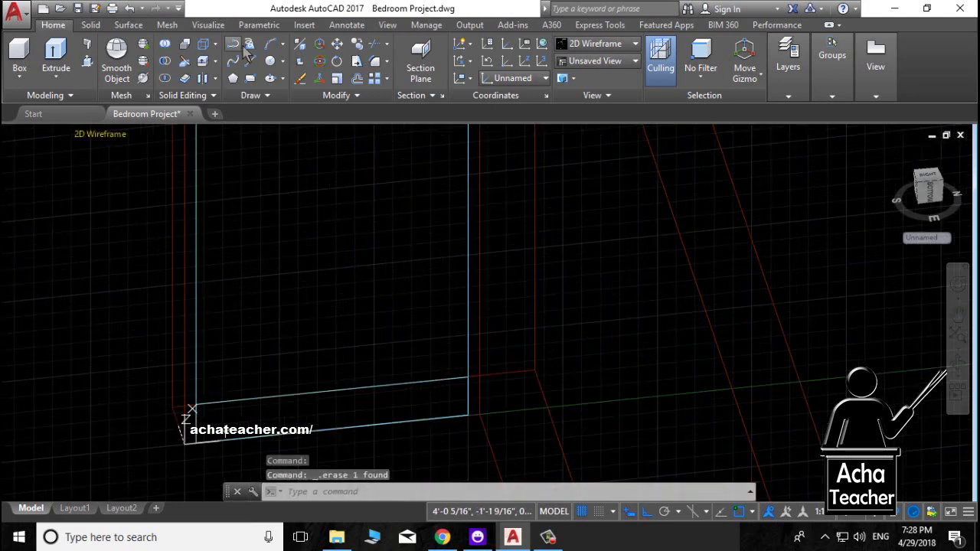
Step: Draw a vertical divider line across the bottom drawer strip
left_click(257, 63)
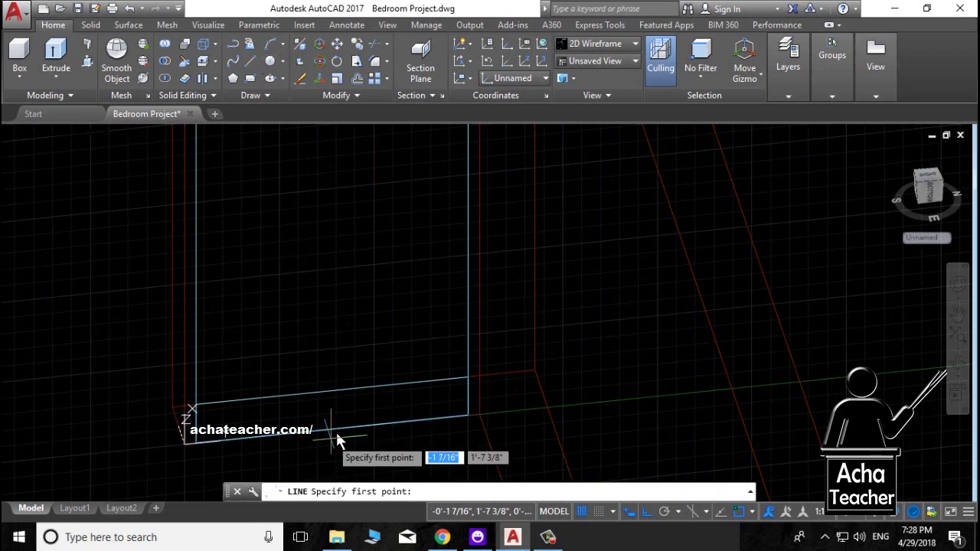
left_click(329, 394)
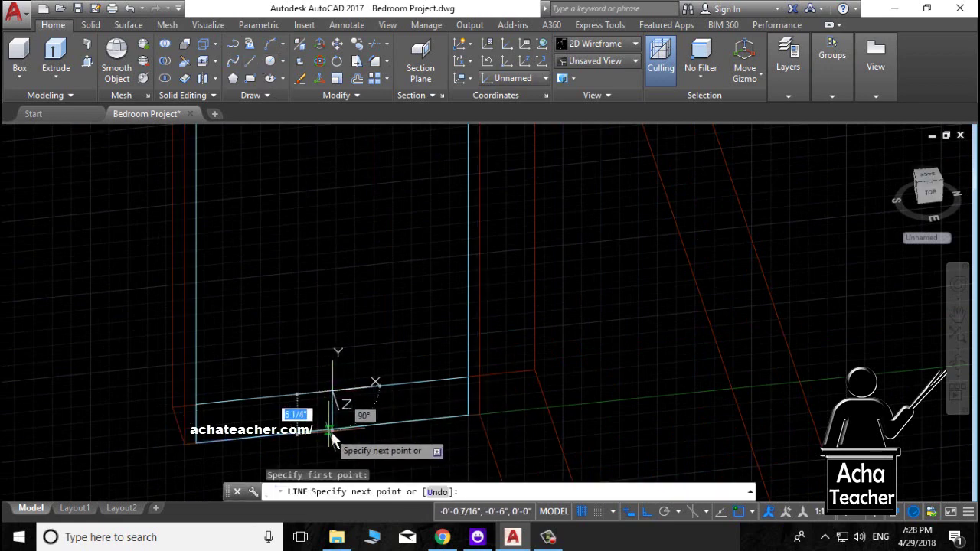
left_click(333, 429)
key("Return")
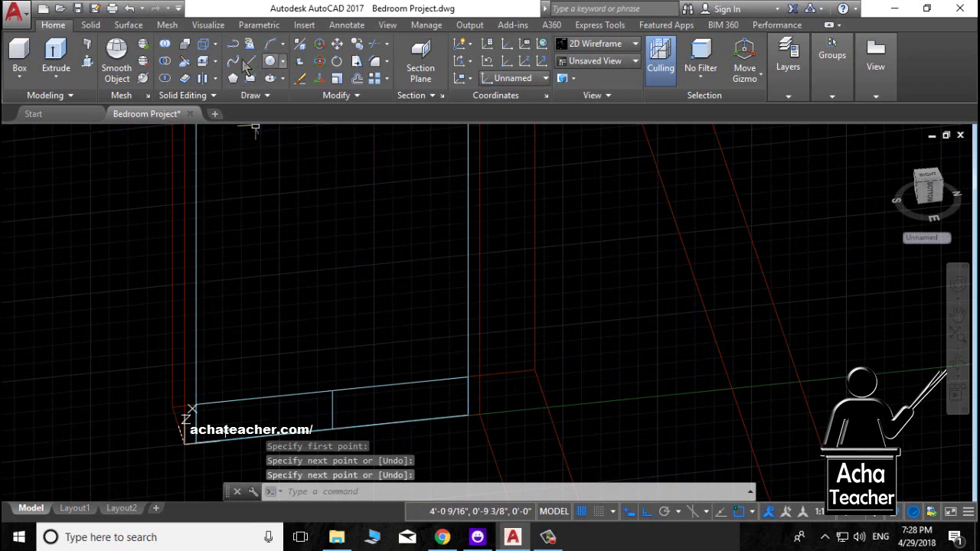
Step: Start a knob circle centred on the divider line
left_click(269, 61)
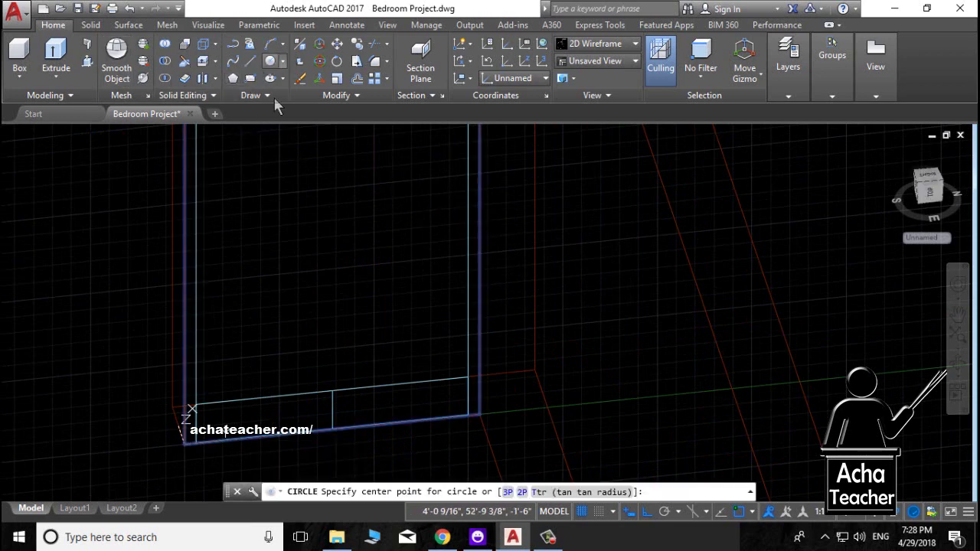
scroll(345, 423, "up", 5)
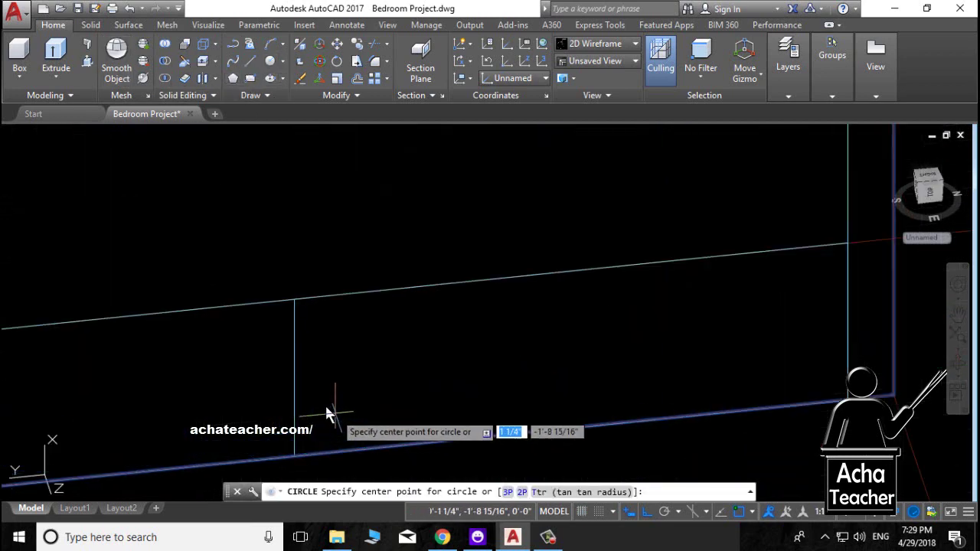
left_click(295, 377)
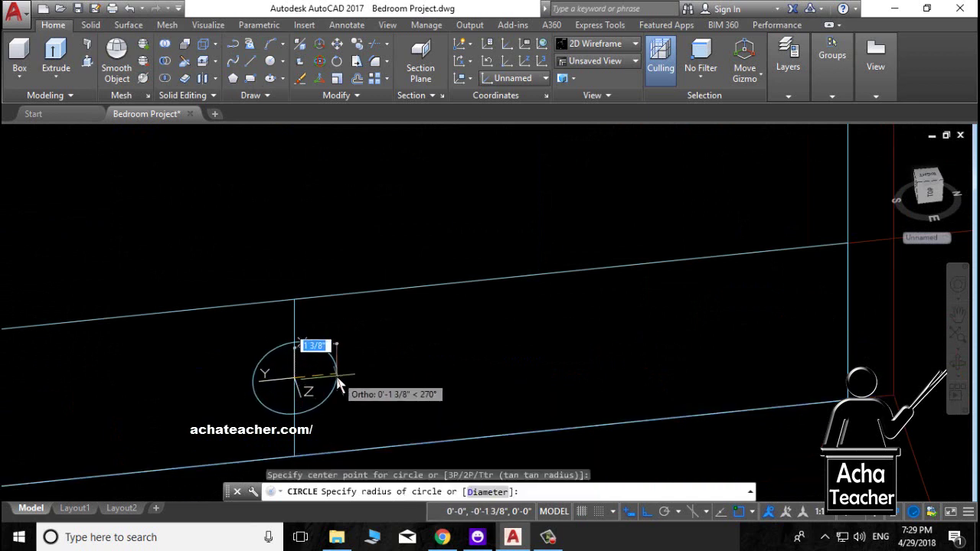
Step: Give the knob circle a 1-inch radius
type("1")
key("Return")
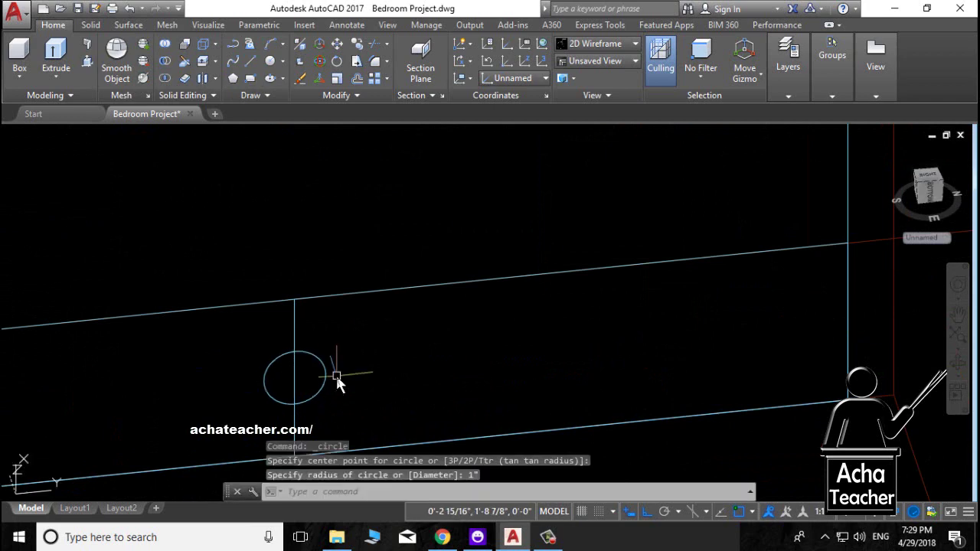
scroll(357, 378, "down", 4)
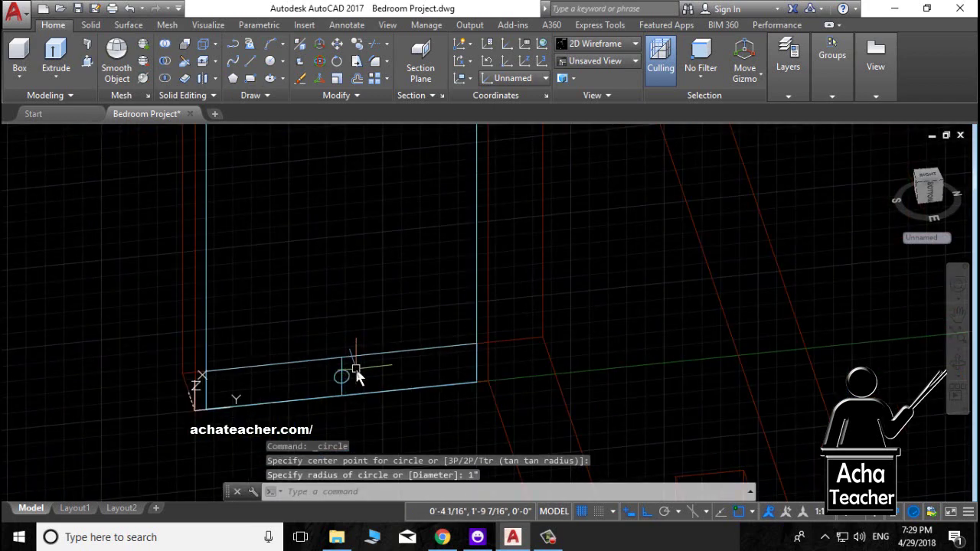
scroll(355, 367, "up", 2)
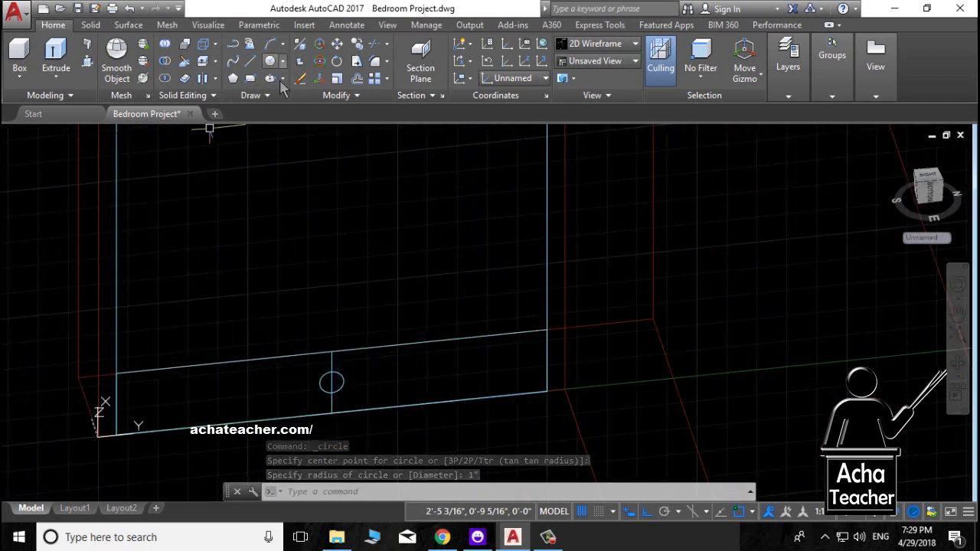
Step: Draw a concentric 0.5-inch radius circle at the knob's centre
left_click(277, 63)
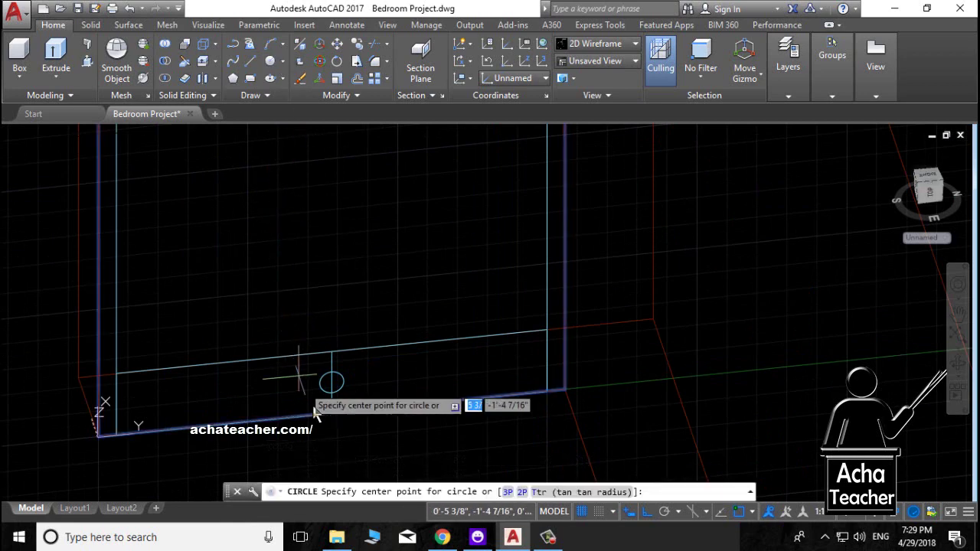
left_click(331, 389)
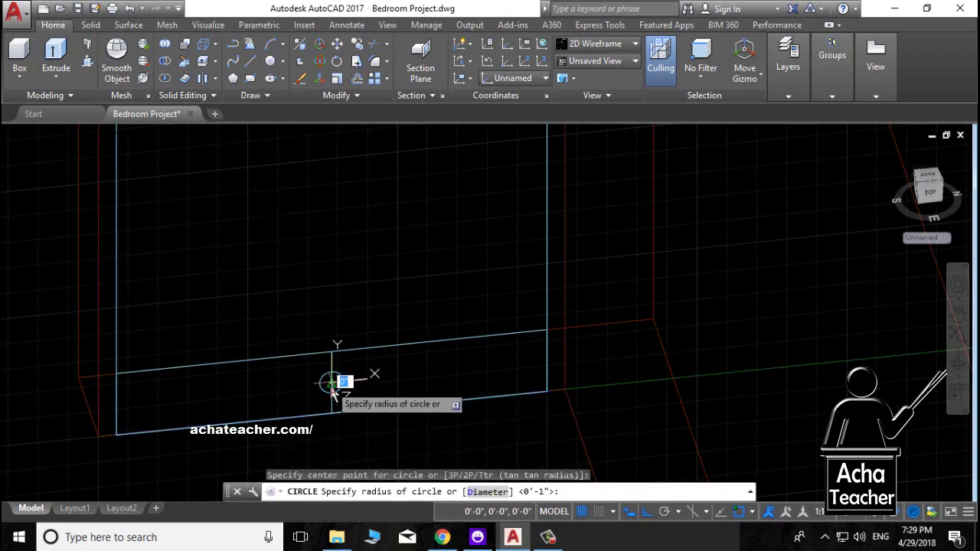
scroll(339, 393, "up", 2)
scroll(340, 393, "up", 3)
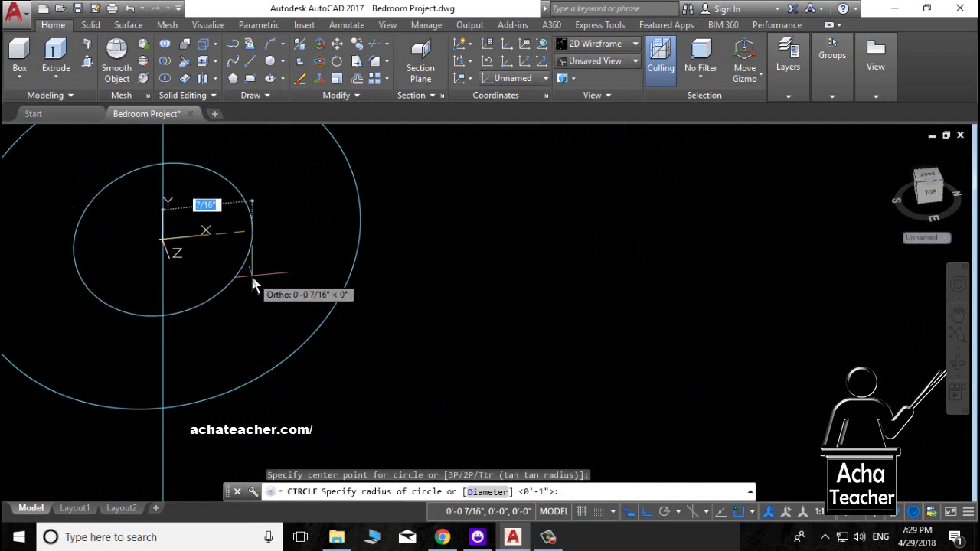
type("1\">: ")
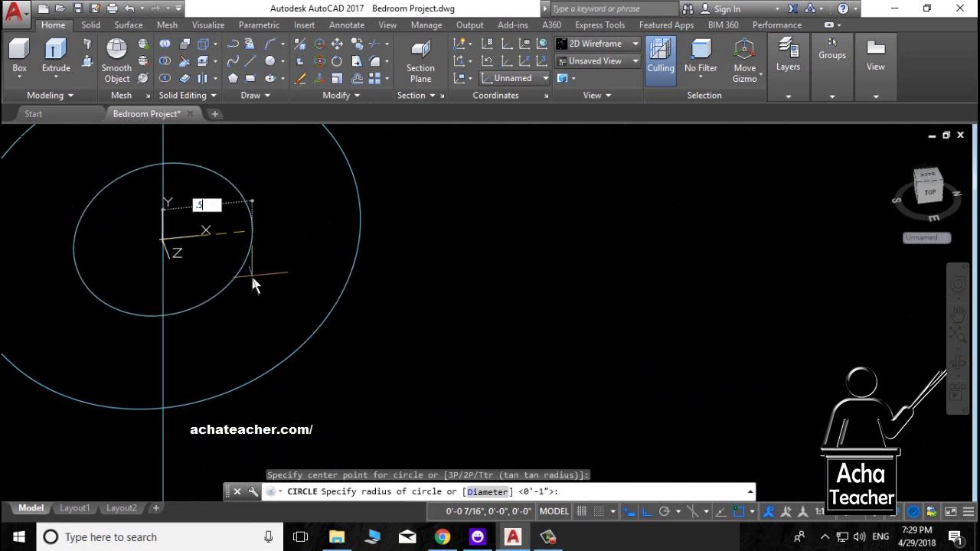
type(".5")
key("Return")
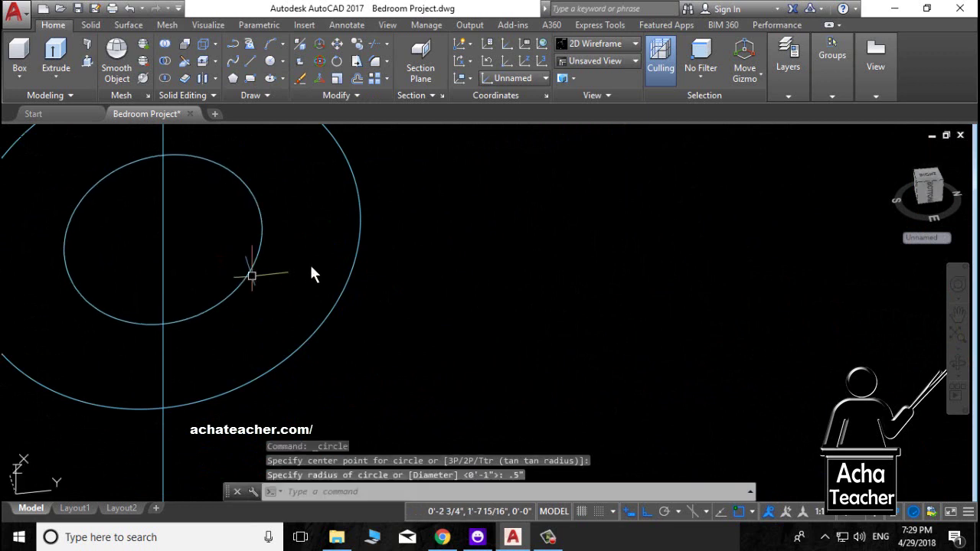
middle_click_drag(309, 263, 315, 262, "shift")
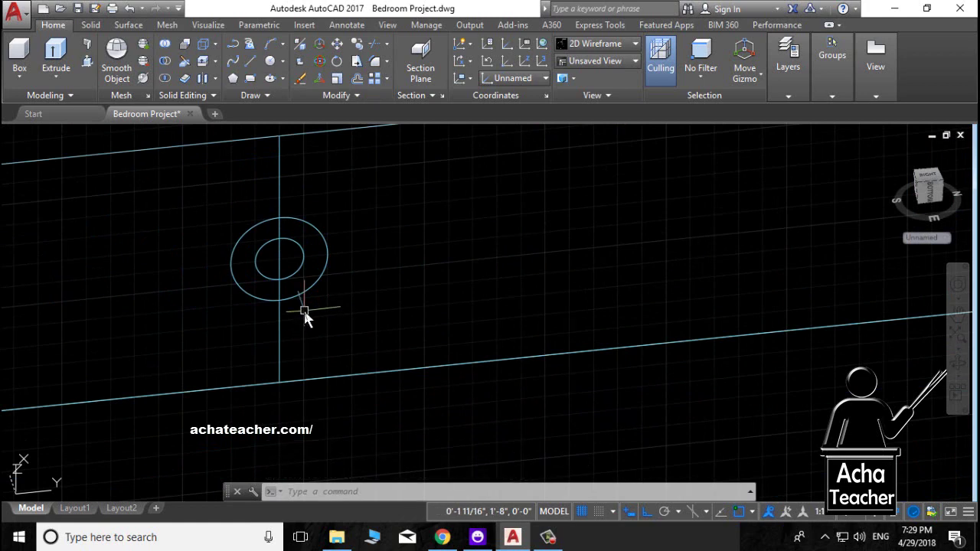
Step: Move the 0.5" circle 1 inch outward along -Z from its centre
type("m")
key("Return")
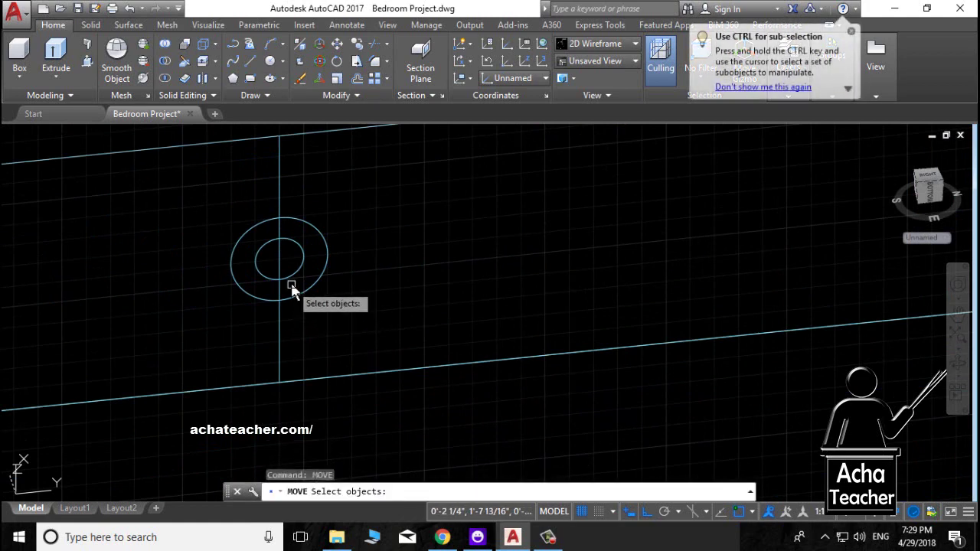
scroll(317, 362, "down", 1)
middle_click_drag(317, 361, 312, 329, "shift")
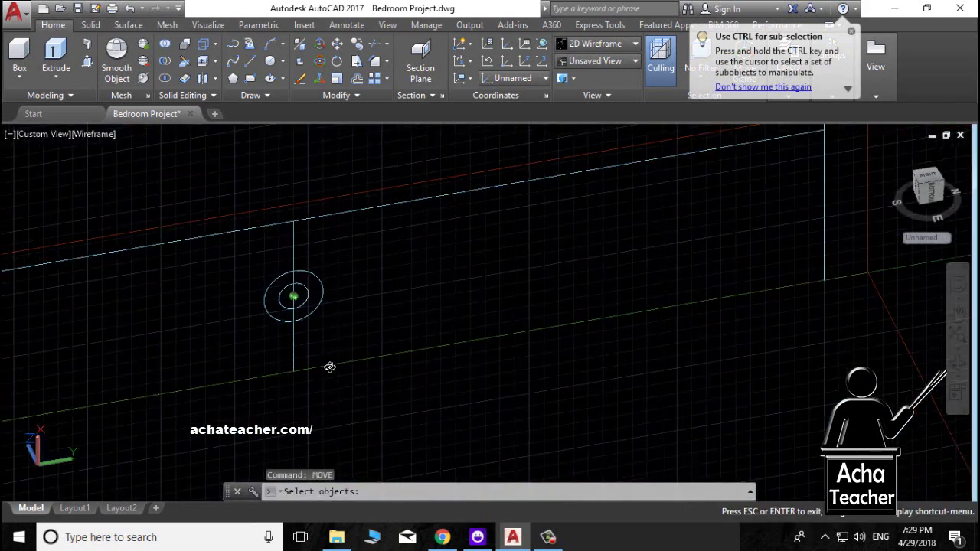
left_click(285, 312)
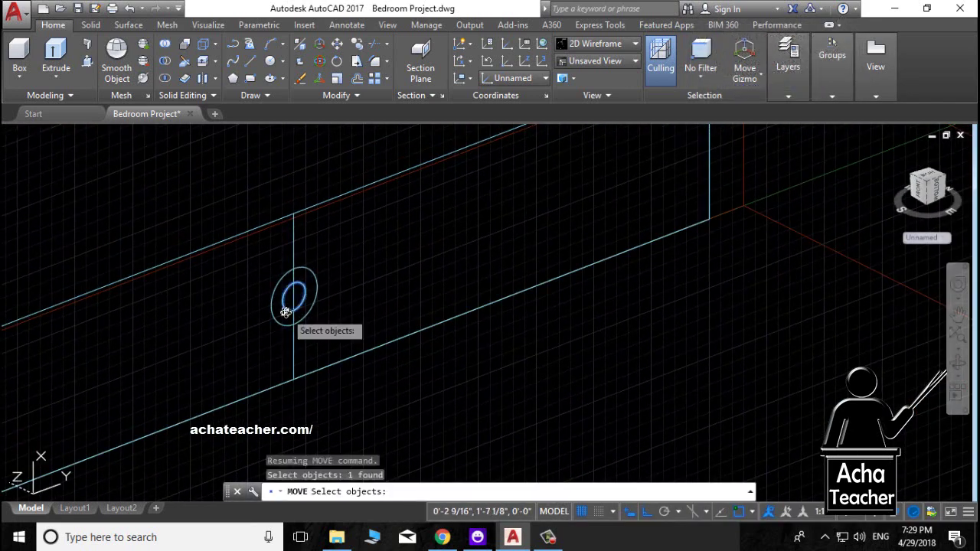
key("Return")
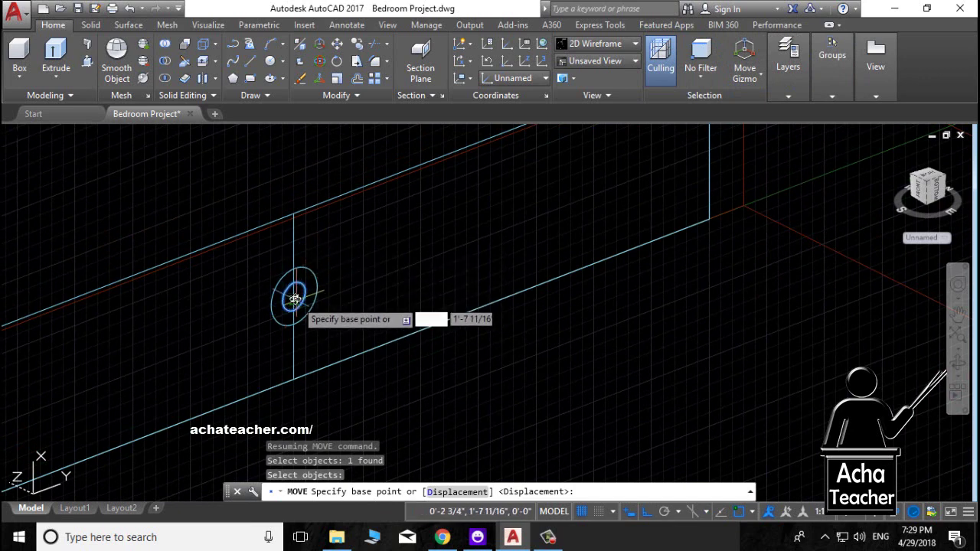
left_click(294, 297)
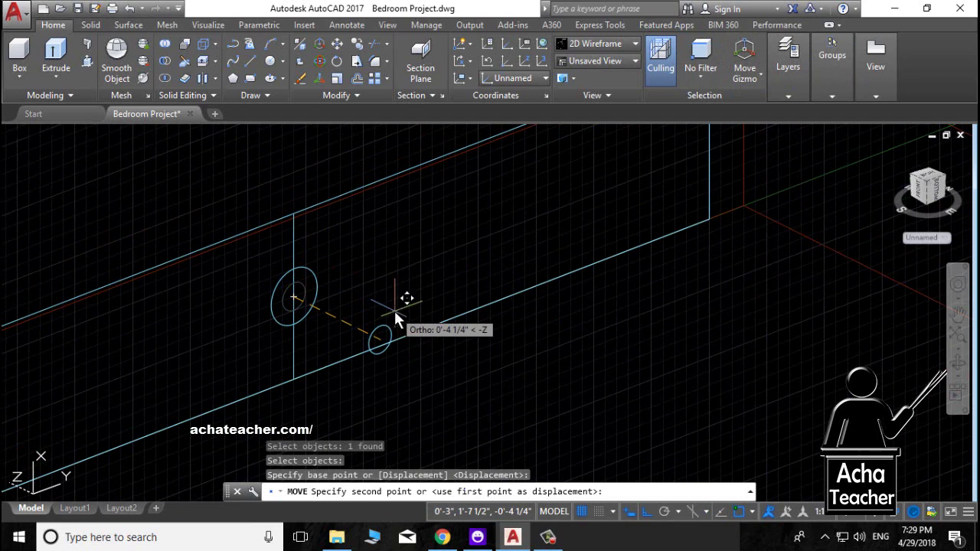
type("2")
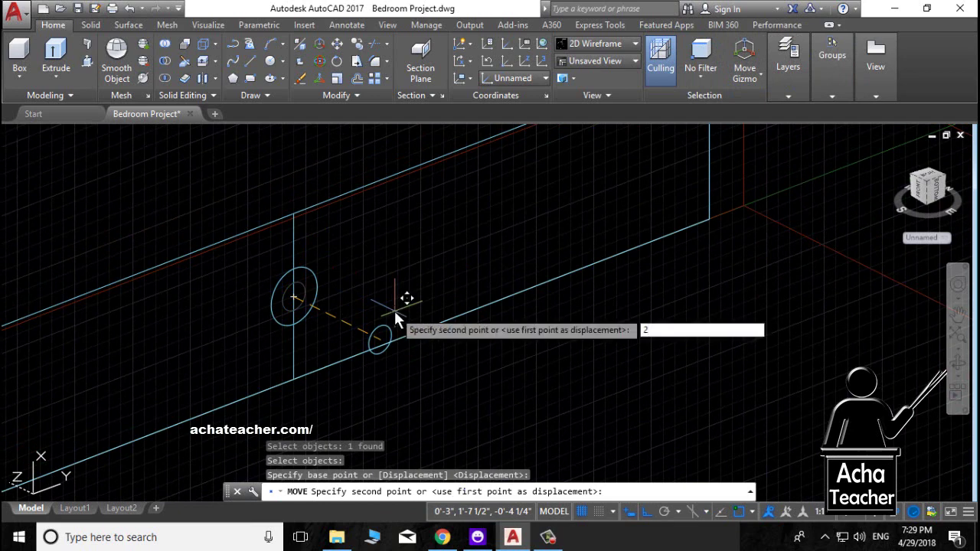
key("BackSpace")
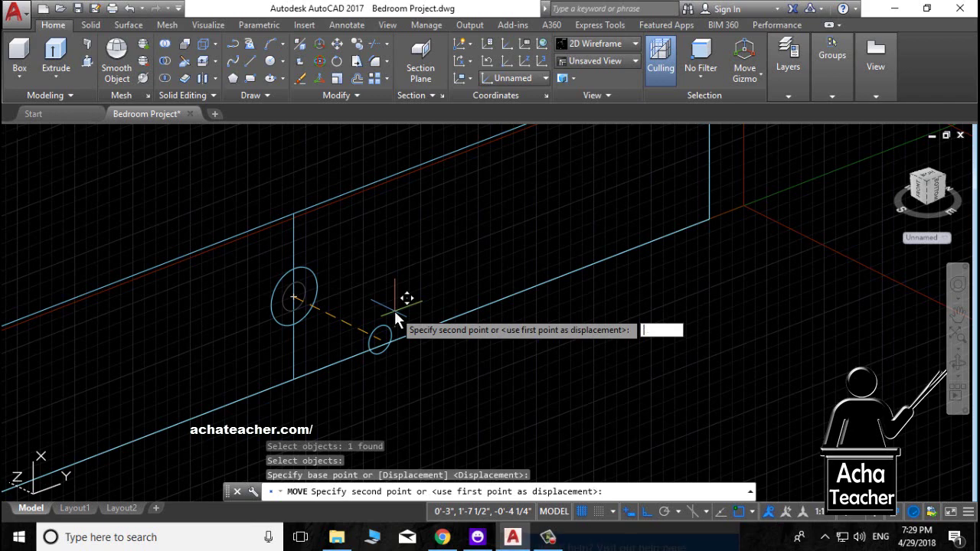
type("1'")
key("Return")
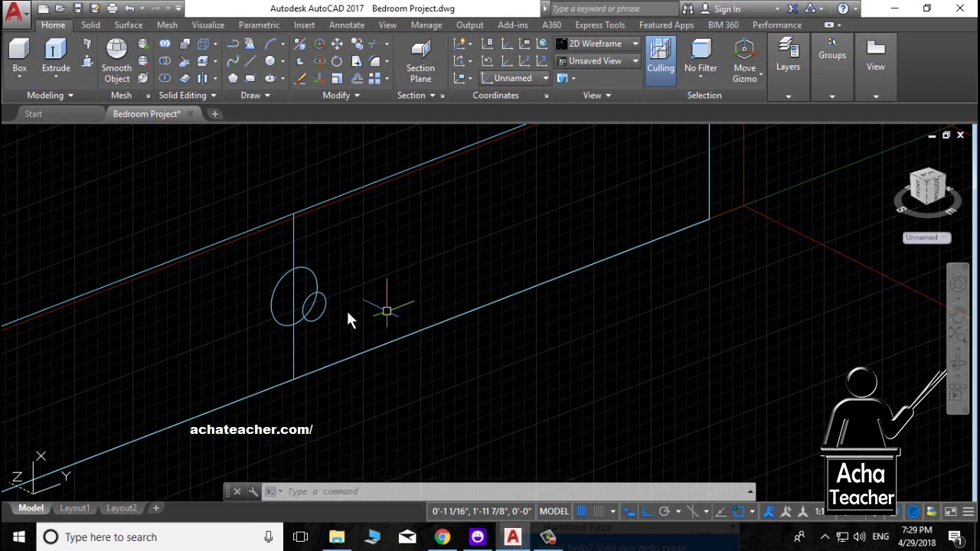
Step: Copy the 1" knob circle 2 inches outward from its centre
type("ct o")
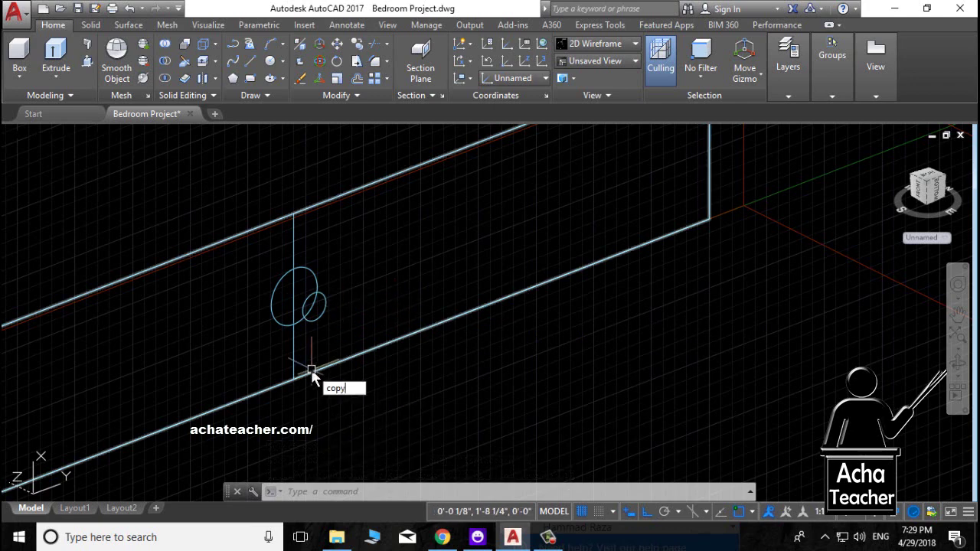
key("Return")
left_click(276, 318)
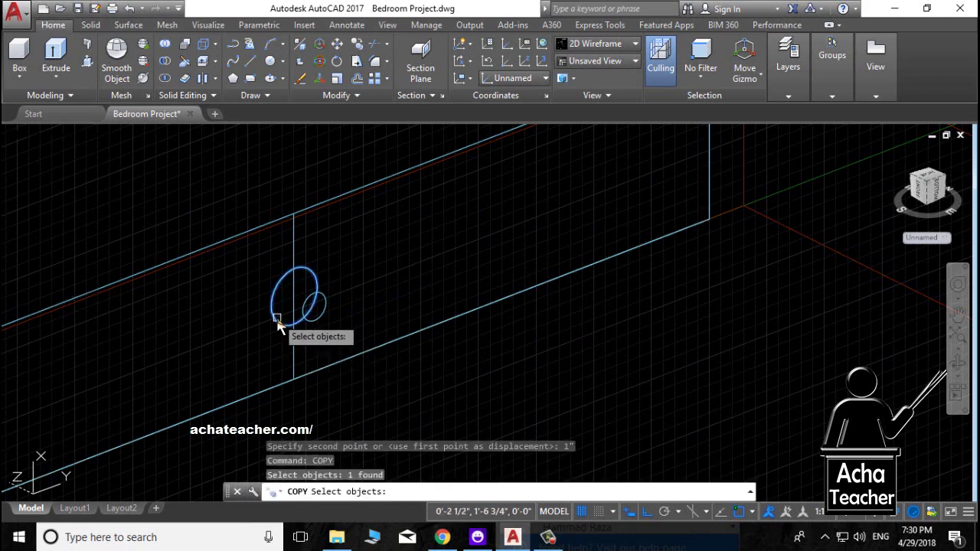
key("Return")
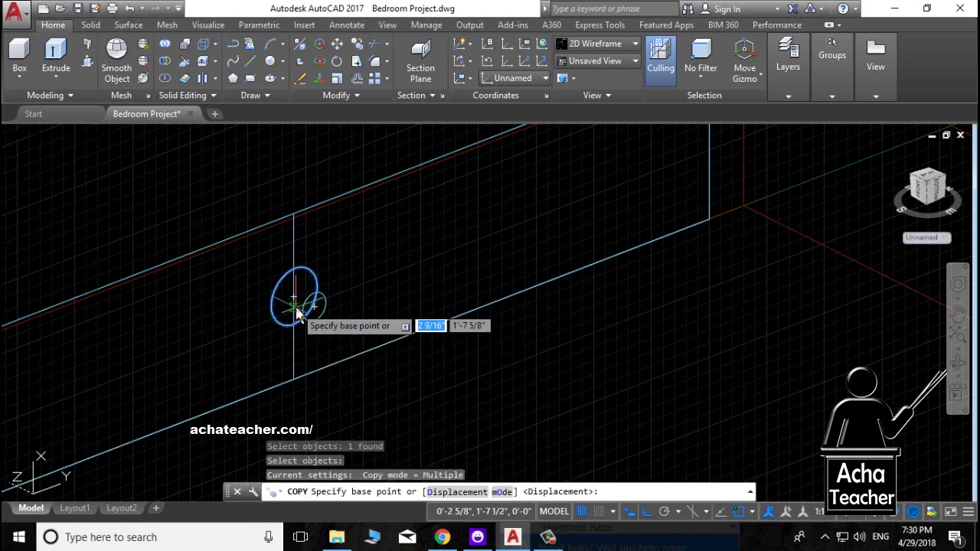
left_click(296, 297)
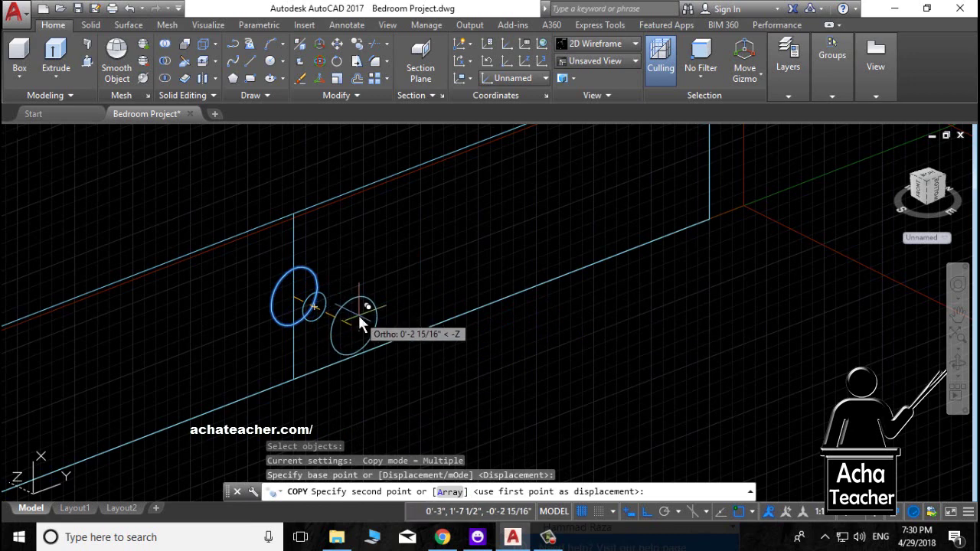
type("2\"")
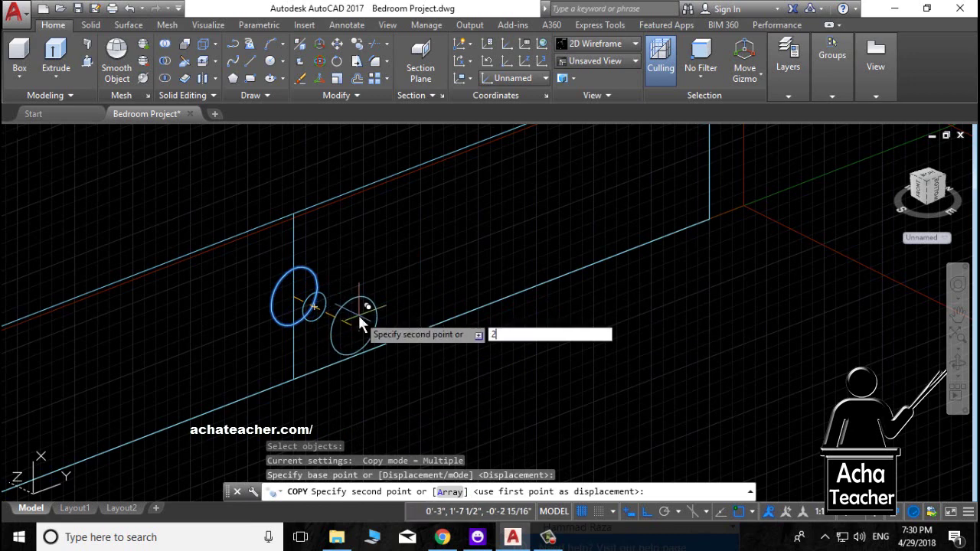
key("Return")
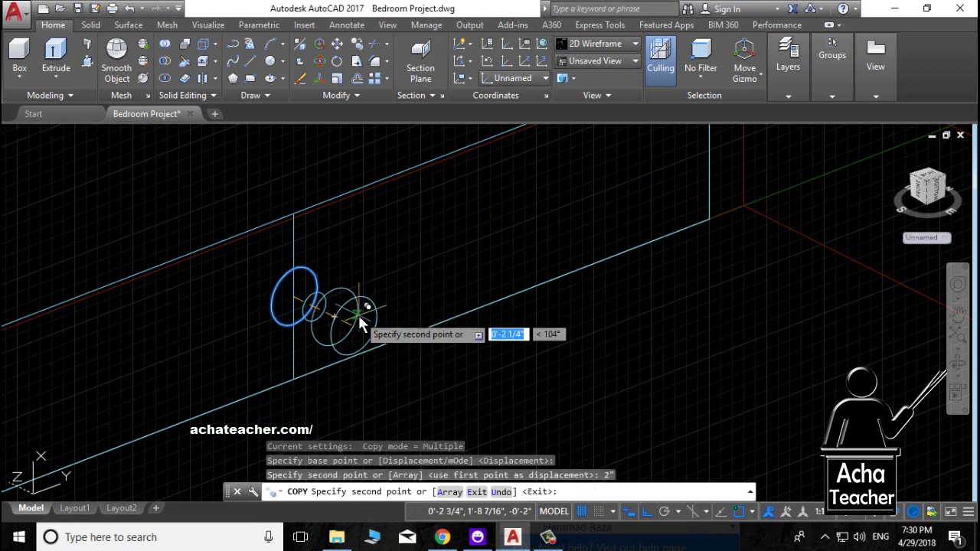
key("Return")
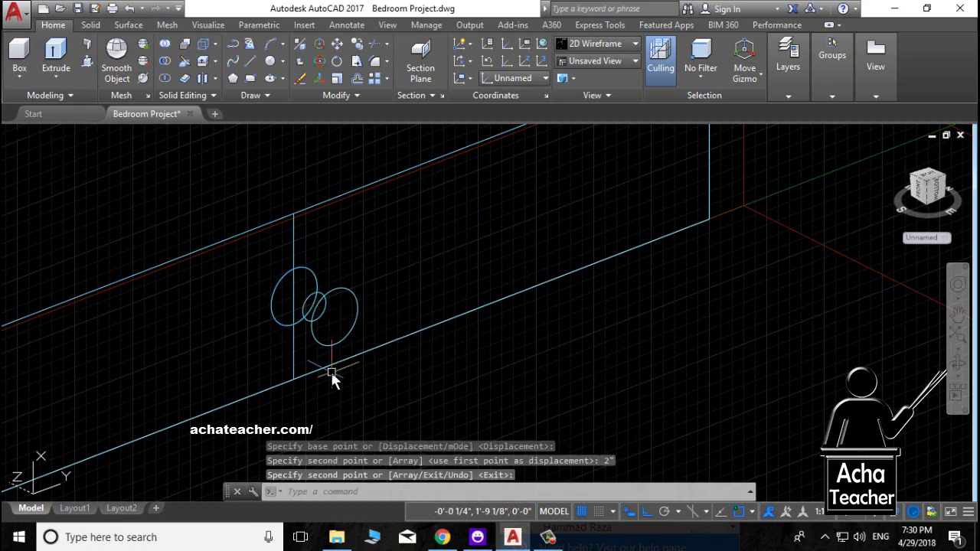
mouse_move(318, 334)
middle_mouse_down("shift")
mouse_move(339, 343)
mouse_move(339, 332)
mouse_move(318, 321)
mouse_move(342, 327)
mouse_move(309, 309)
mouse_move(344, 322)
mouse_move(324, 314)
middle_mouse_up("shift")
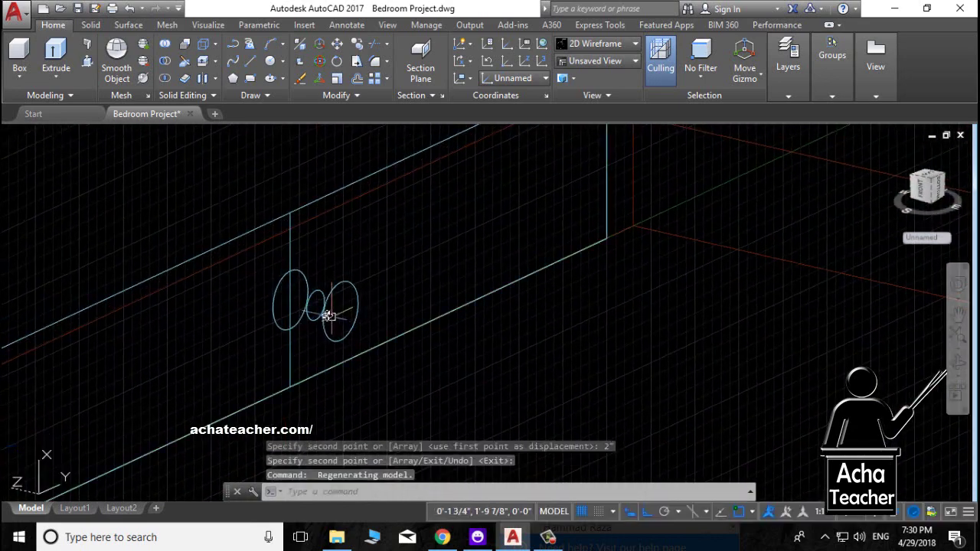
Step: Loft the large, small and copied circles as cross sections into a knob solid
left_click(65, 73)
left_click(73, 130)
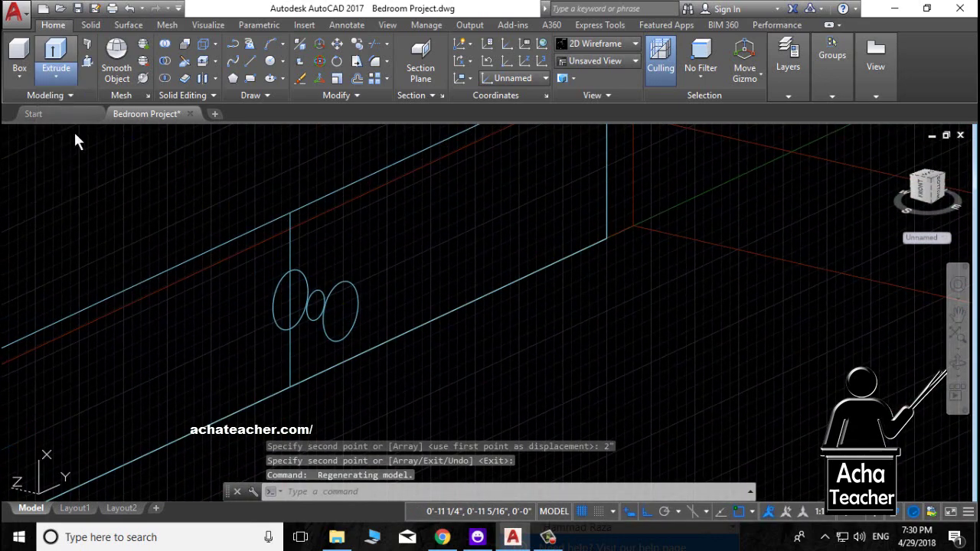
left_click(284, 333)
left_click(310, 320)
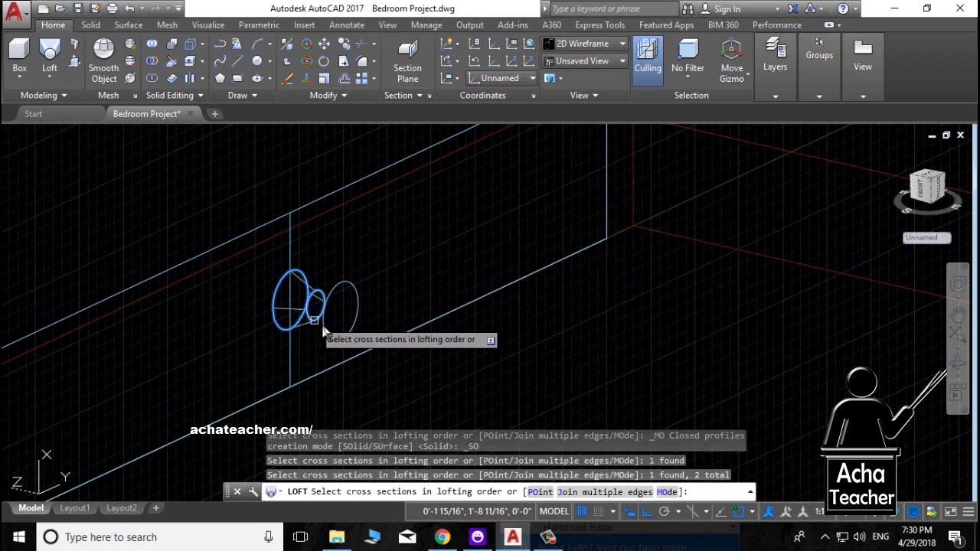
left_click(323, 336)
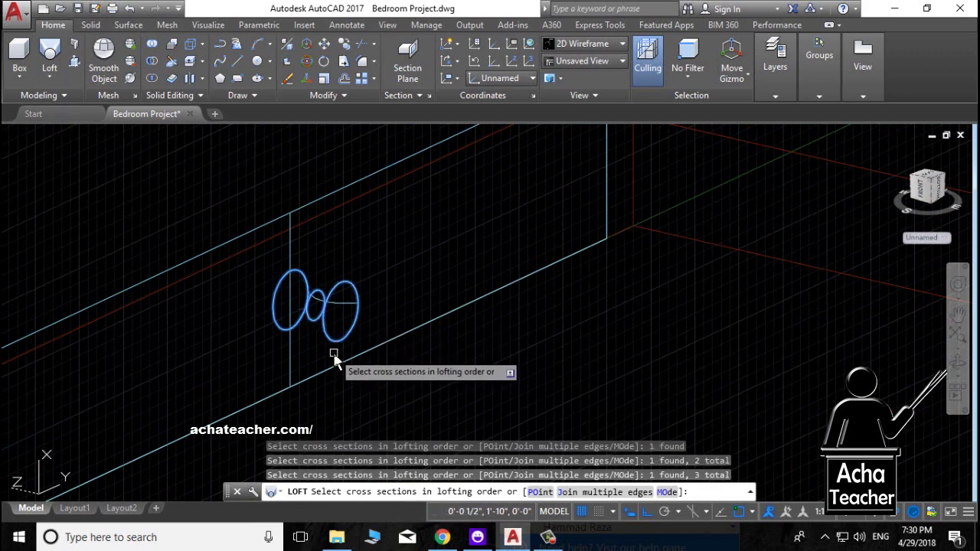
key("Return")
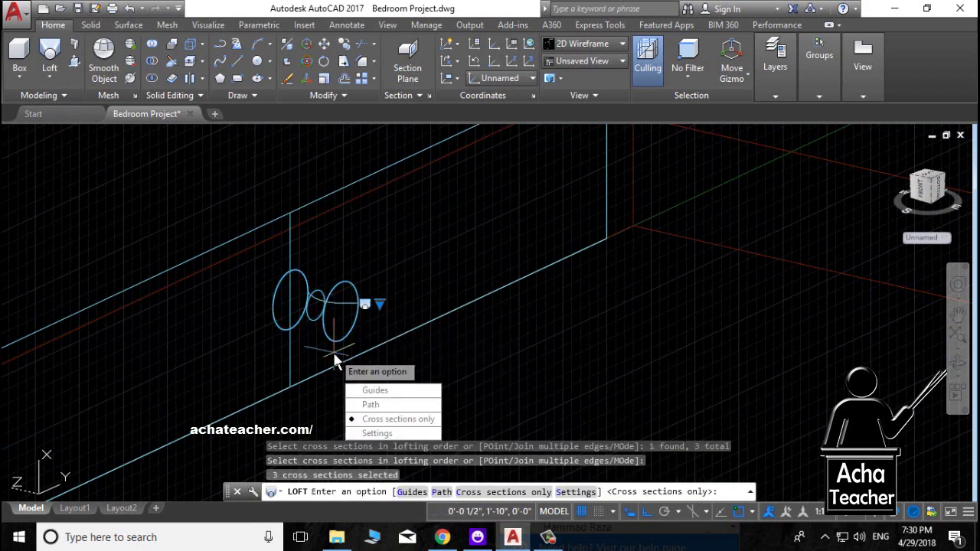
key("Return")
Step: Delete the vertical guide line from the drawer strip
scroll(440, 232, "down", 5)
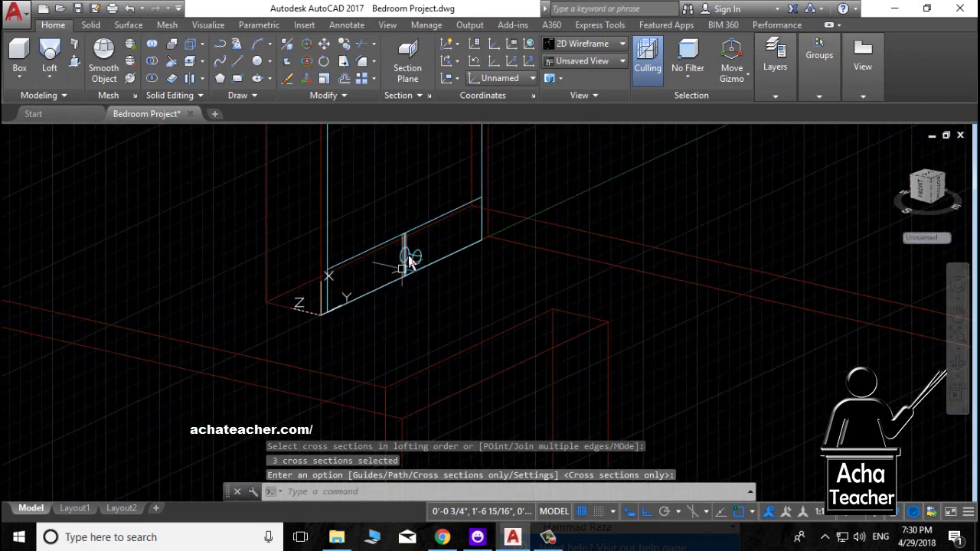
scroll(410, 260, "up", 5)
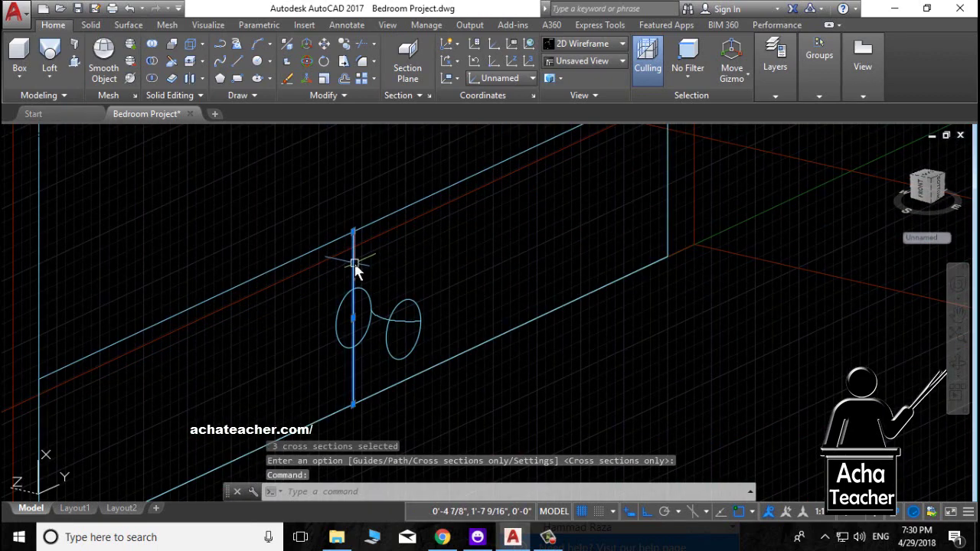
key("Delete")
scroll(422, 306, "down", 2)
scroll(435, 313, "down", 1)
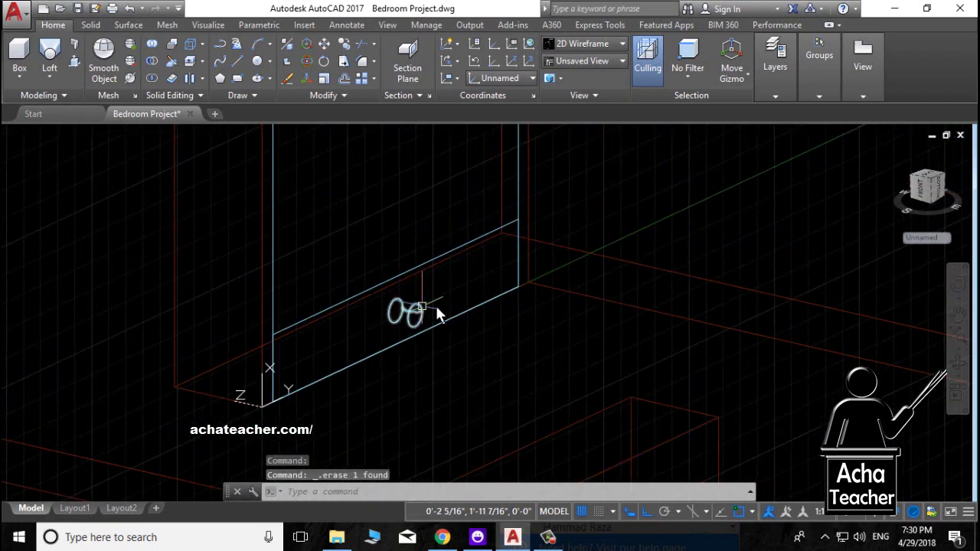
mouse_move(465, 327)
middle_mouse_down("shift")
mouse_move(432, 314)
mouse_move(439, 305)
mouse_move(426, 306)
mouse_move(442, 326)
middle_mouse_up("shift")
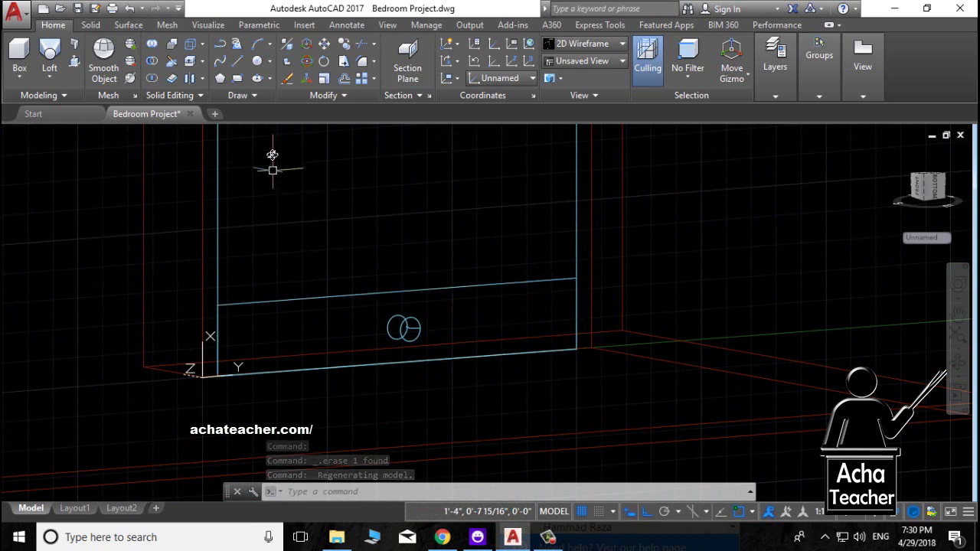
Step: Offset the drawer front rectangle 1" inward to create an inset outline
type("offse")
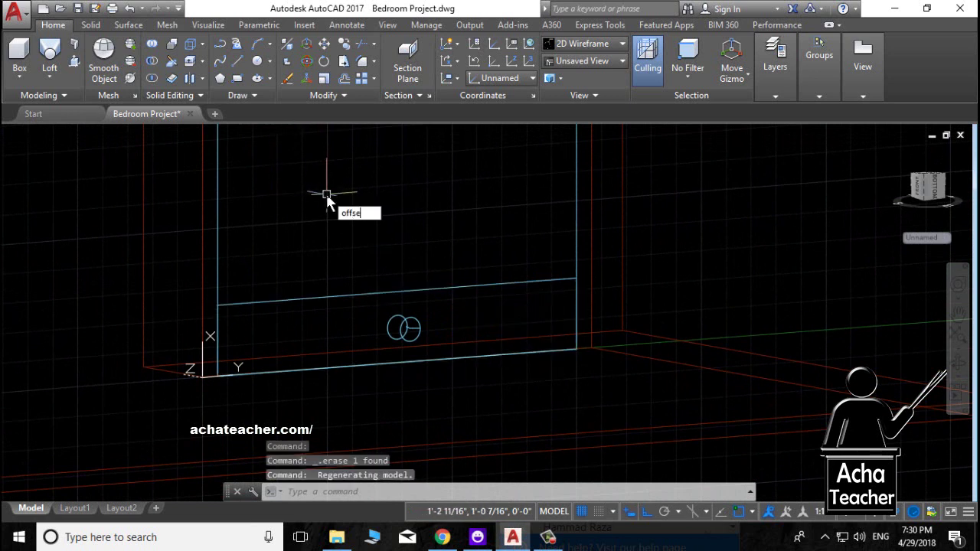
type("t")
key("Return")
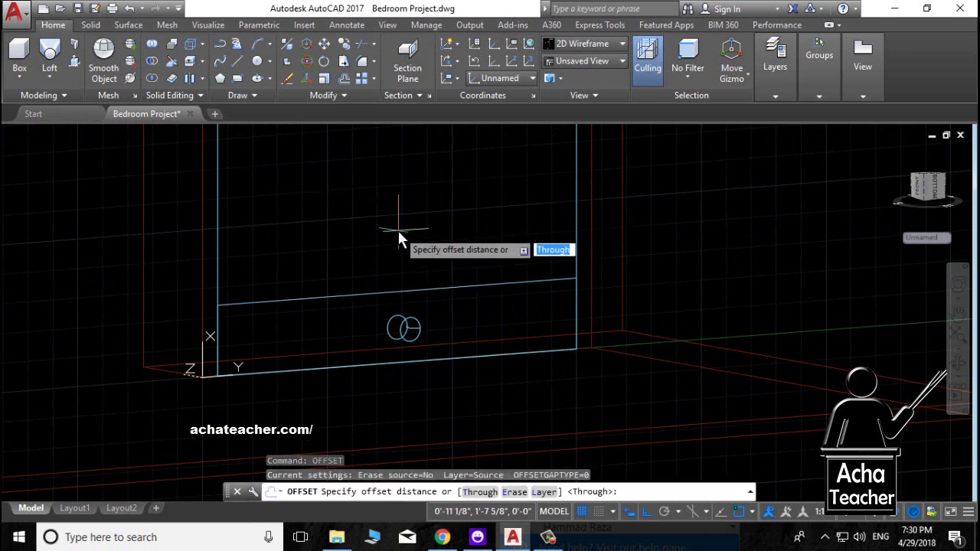
type("1\"")
key("Return")
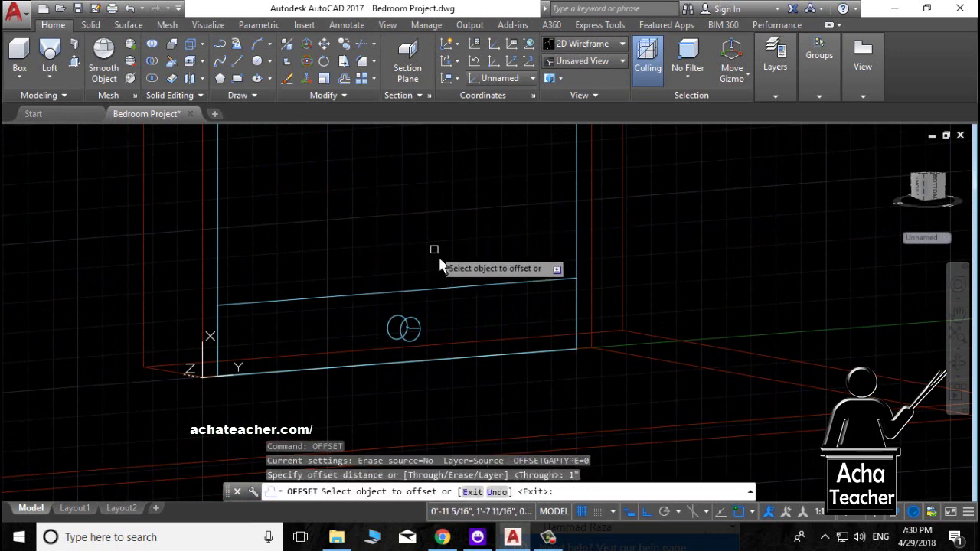
left_click(455, 288)
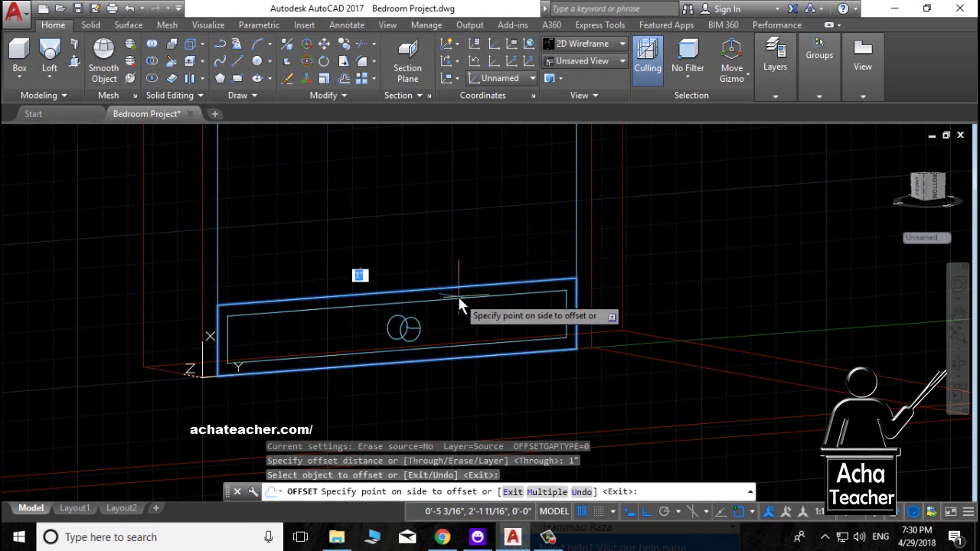
left_click(458, 299)
key("Return")
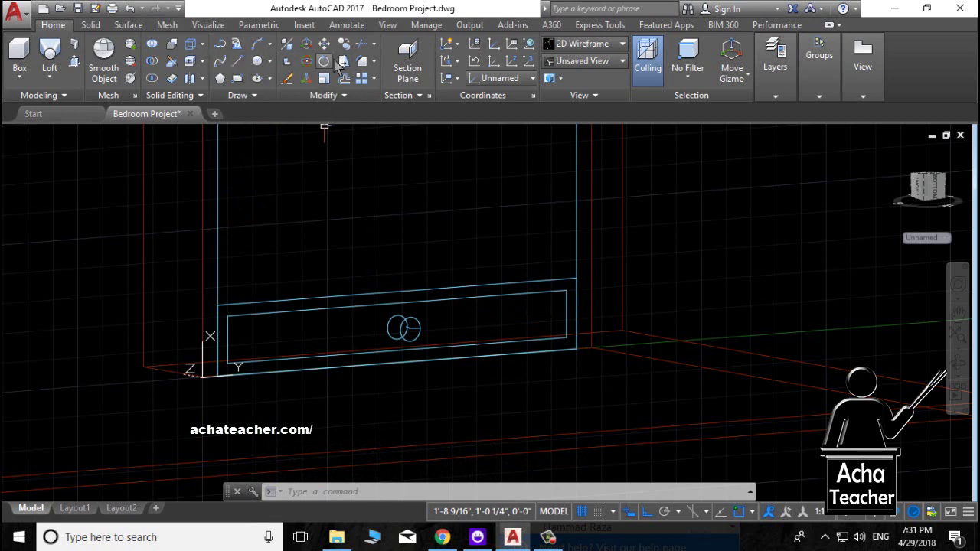
Step: Set the fillet radius to 1/2" and round the inner outline's top-right corner
left_click(364, 63)
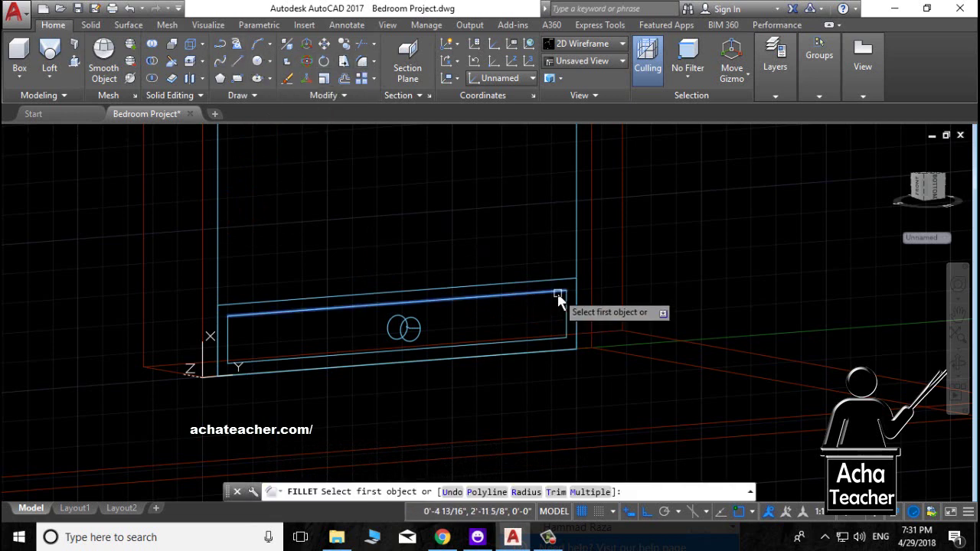
left_click(560, 297)
right_click(552, 322)
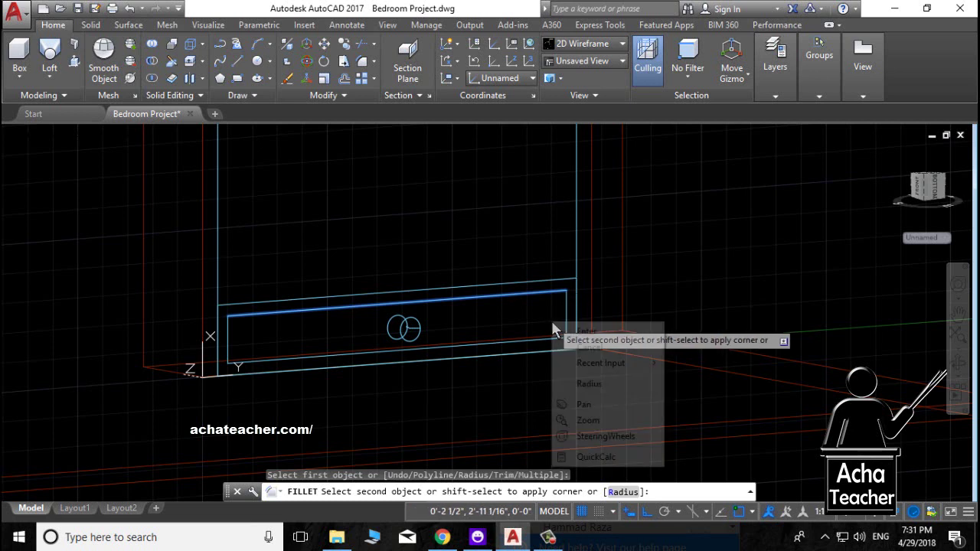
left_click(588, 384)
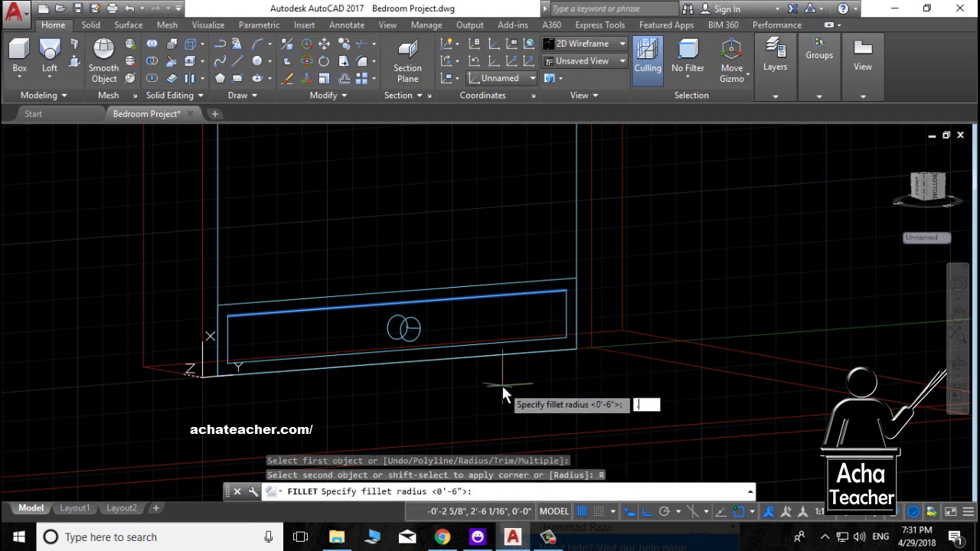
type("1")
key("Return")
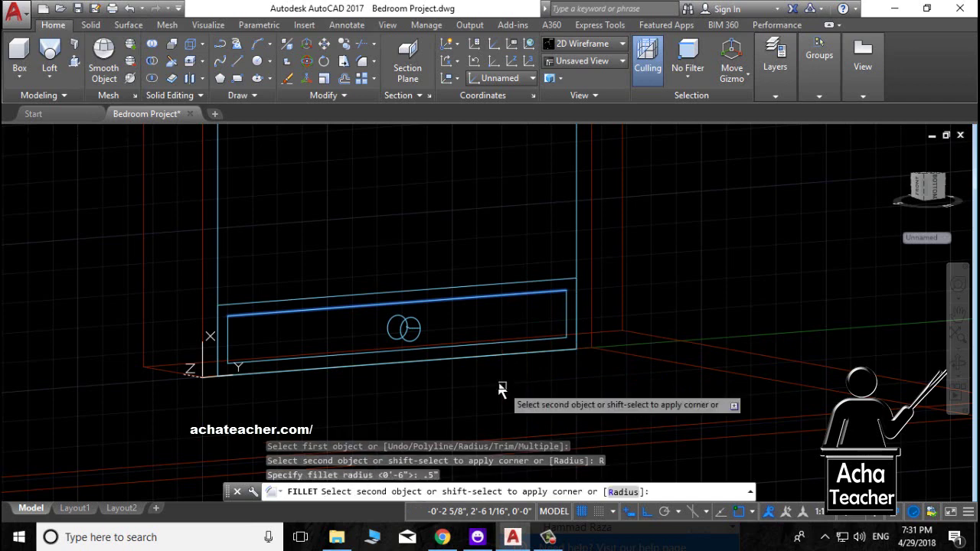
left_click(568, 304)
scroll(410, 290, "up", 4)
mouse_move(559, 326)
middle_mouse_down()
mouse_move(409, 290)
mouse_move(648, 262)
middle_mouse_up()
scroll(418, 290, "down", 2)
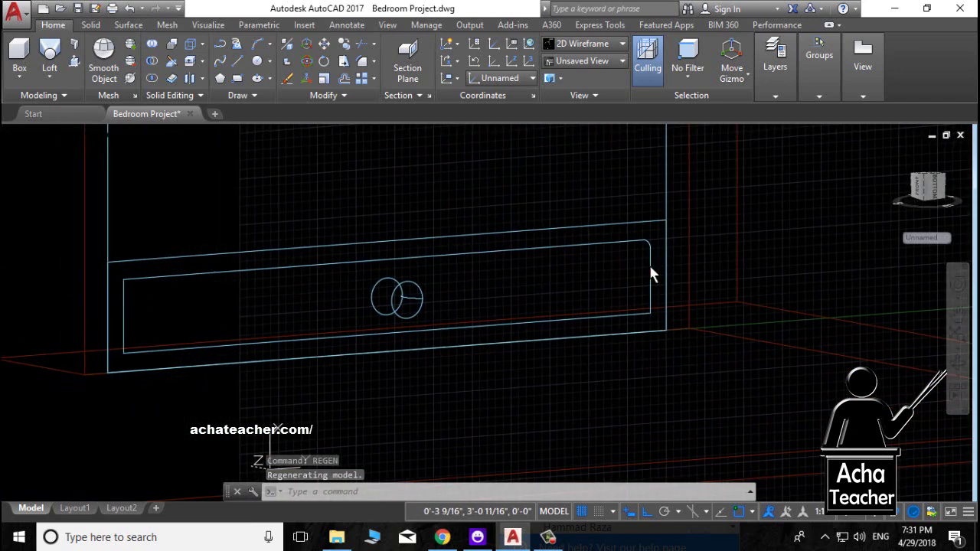
Step: Fillet the bottom-right, top-left and bottom-left corners in one Multiple fillet pass
left_click(363, 62)
right_click(592, 301)
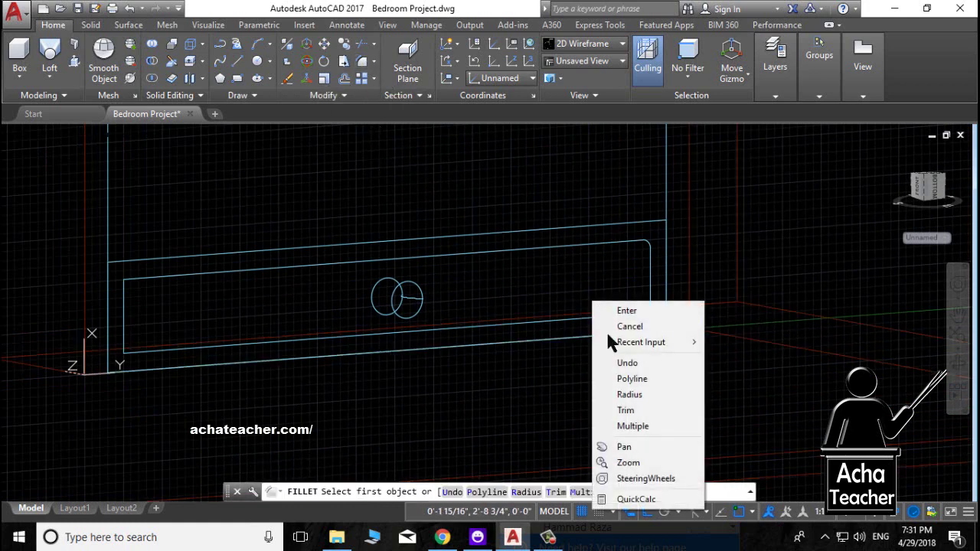
left_click(623, 432)
left_click(650, 296)
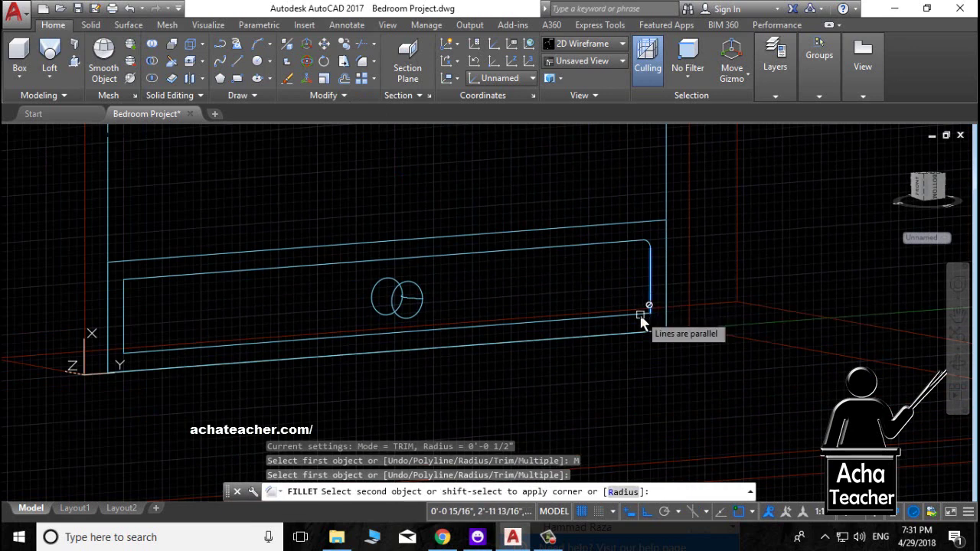
left_click(630, 317)
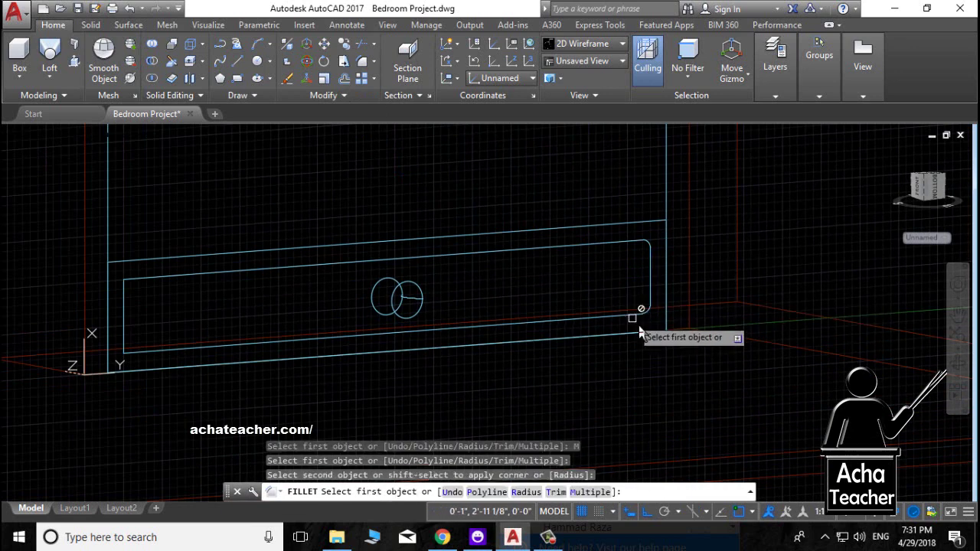
left_click(139, 280)
left_click(123, 295)
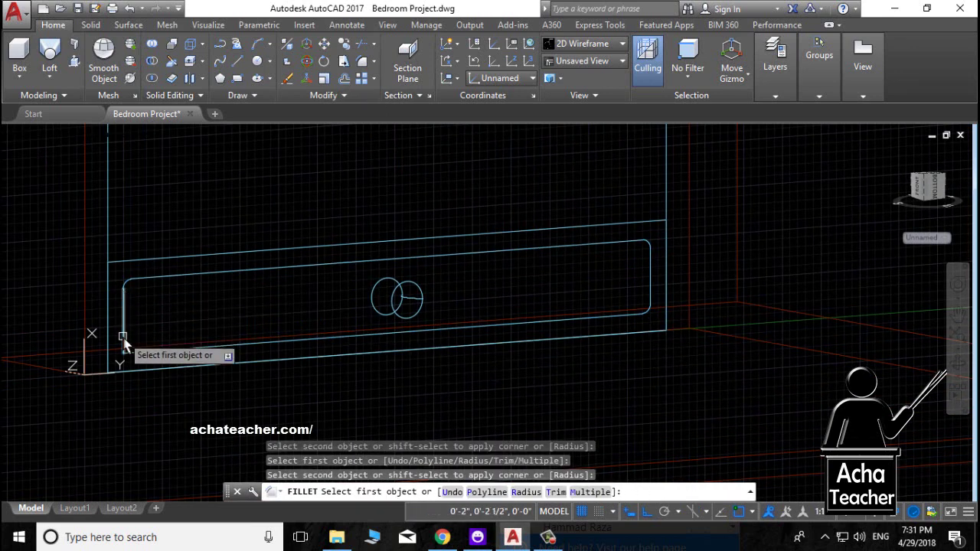
left_click(123, 339)
left_click(131, 350)
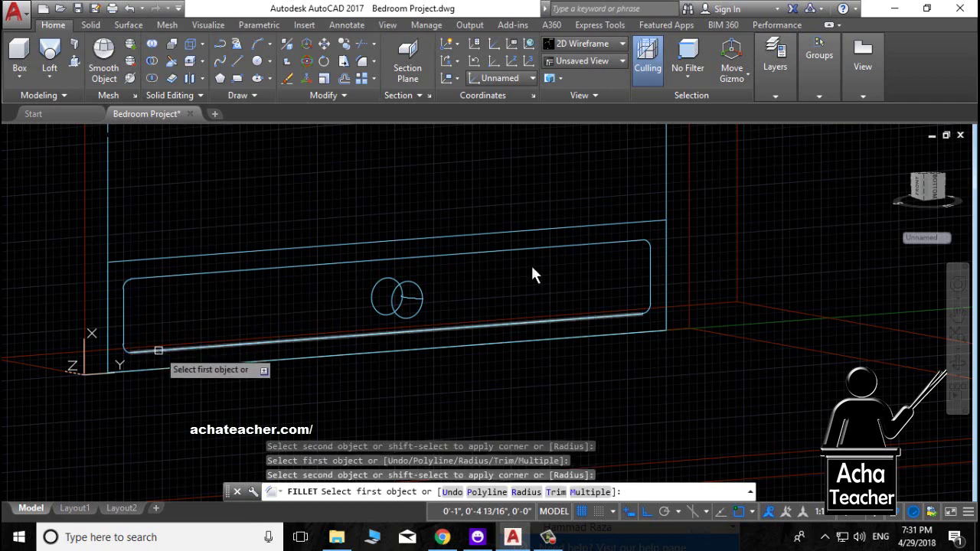
key("Return")
scroll(405, 339, "up", 3)
scroll(401, 344, "down", 3)
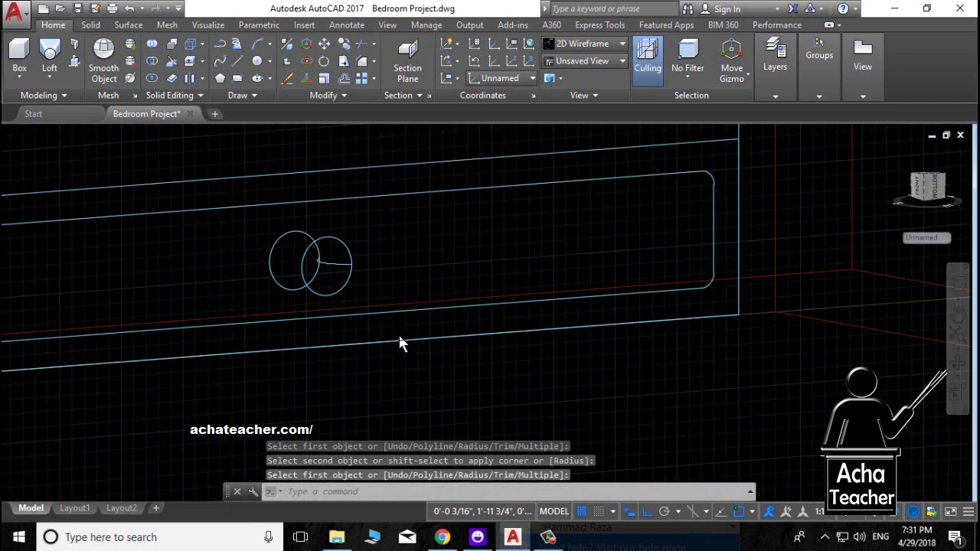
scroll(442, 410, "down", 3)
type("join")
key("Return")
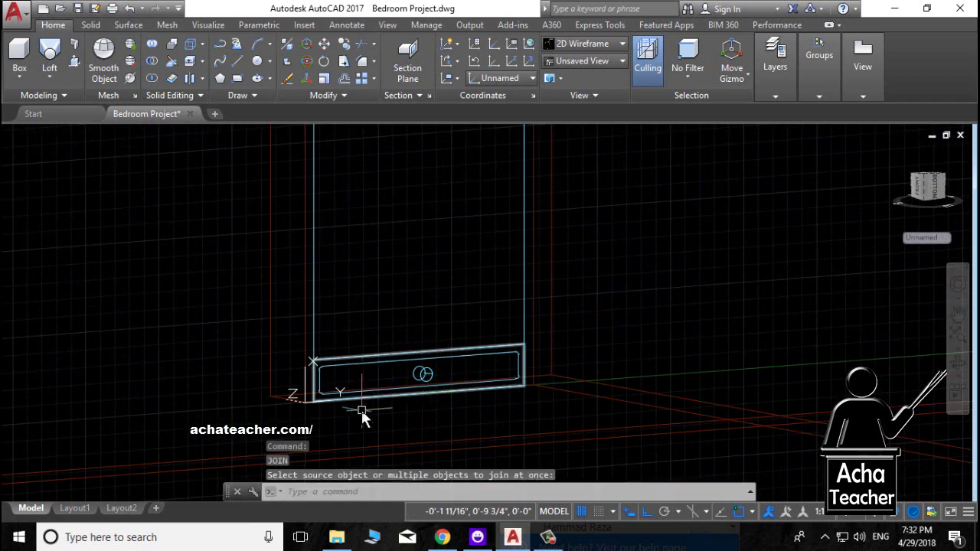
Step: Cancel the join and move commands and undo the drawer panel's two earlier moves
key("Escape")
type("m")
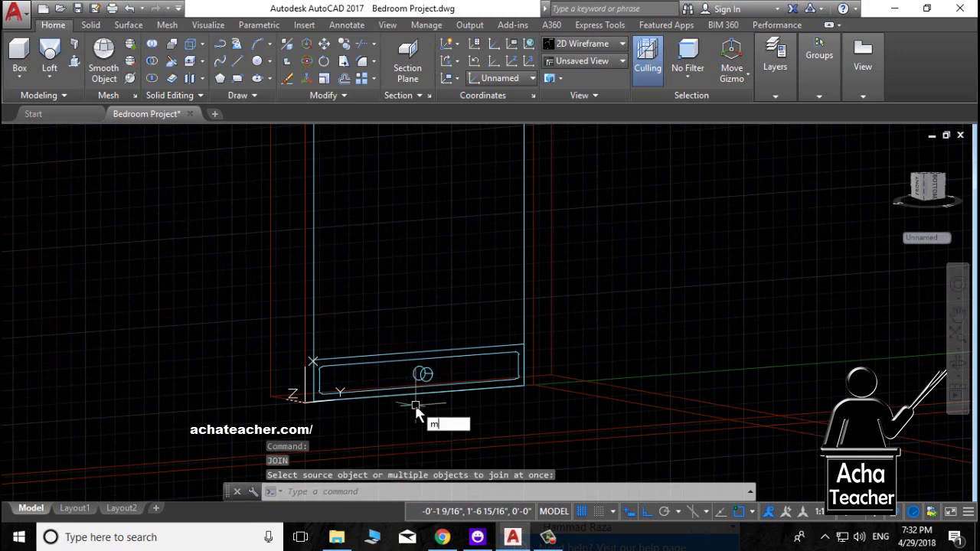
type("ove")
key("Return")
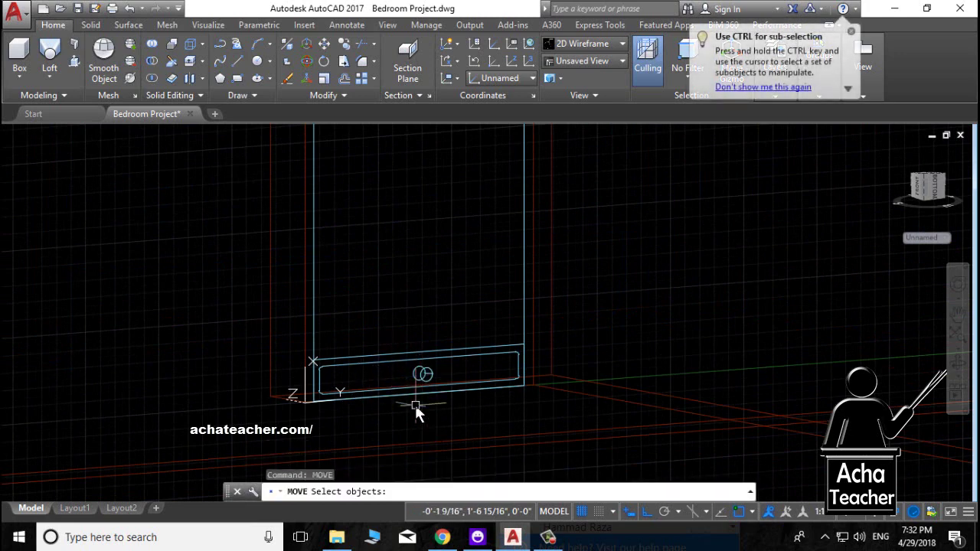
key("Escape")
key("Escape")
type("cop")
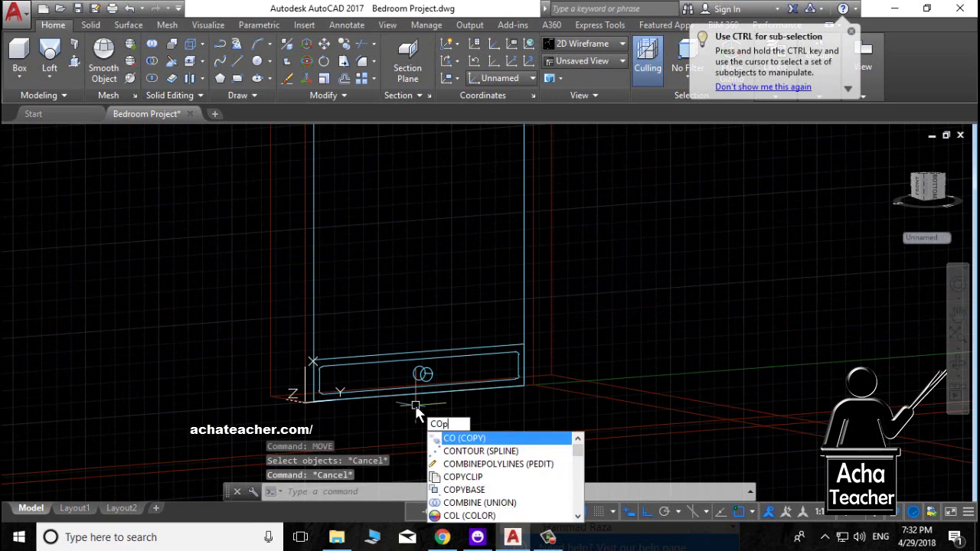
type("u")
key("Return")
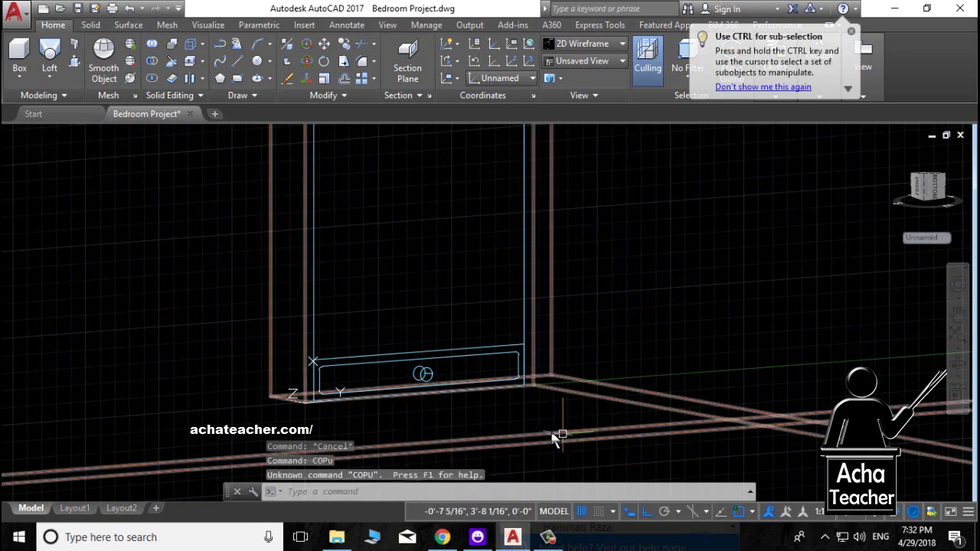
key("ctrl+z")
key("ctrl+z")
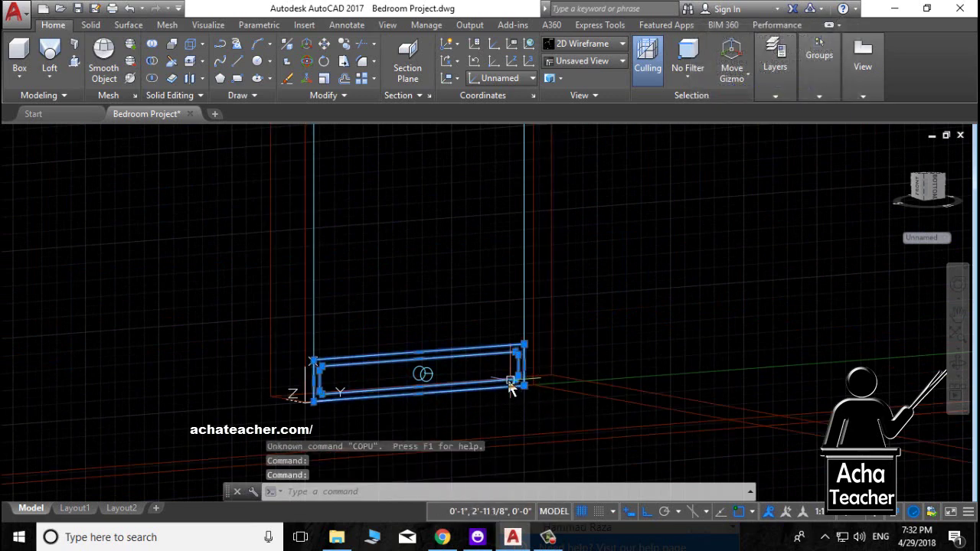
key("ctrl+z")
type("COPY")
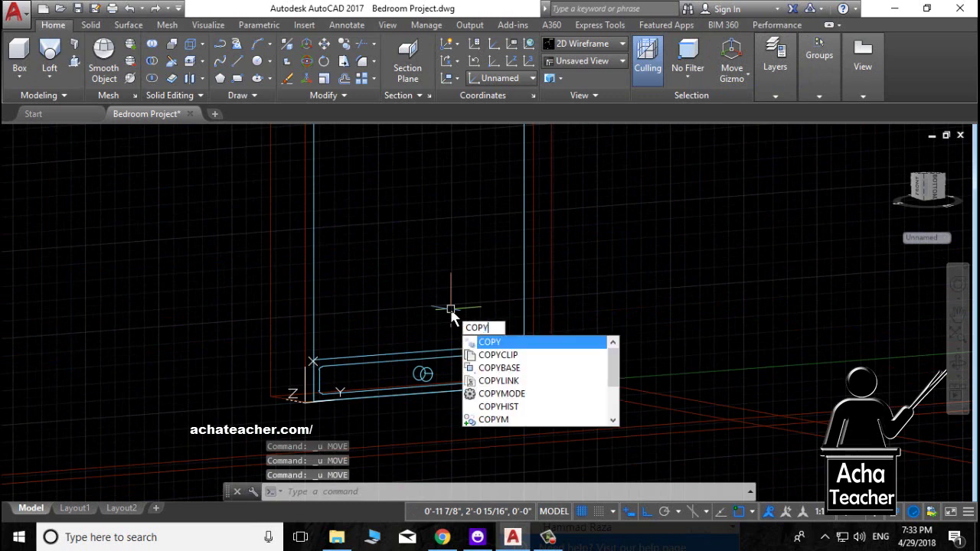
Step: Copy the panel outline, inner outline and knob upward twice from the lower corner
key("Return")
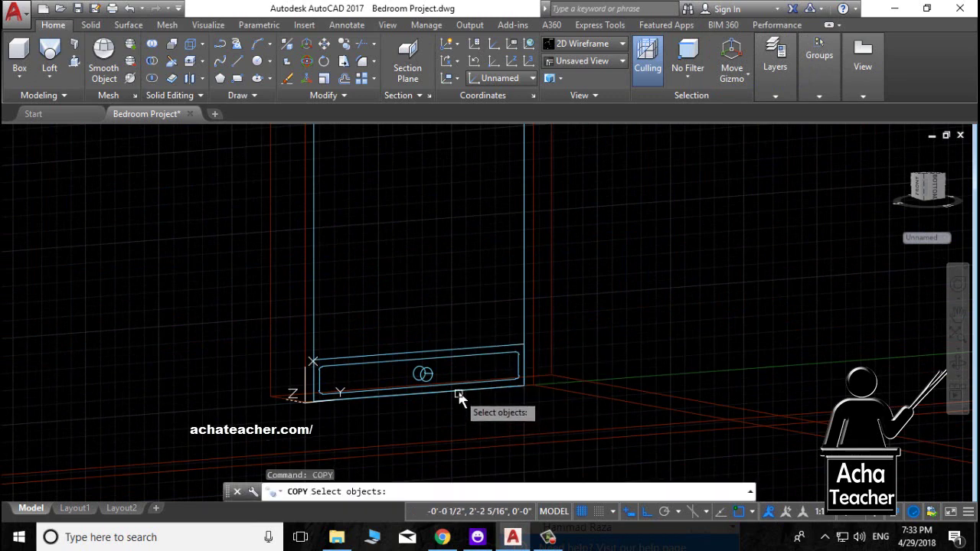
left_click(460, 386)
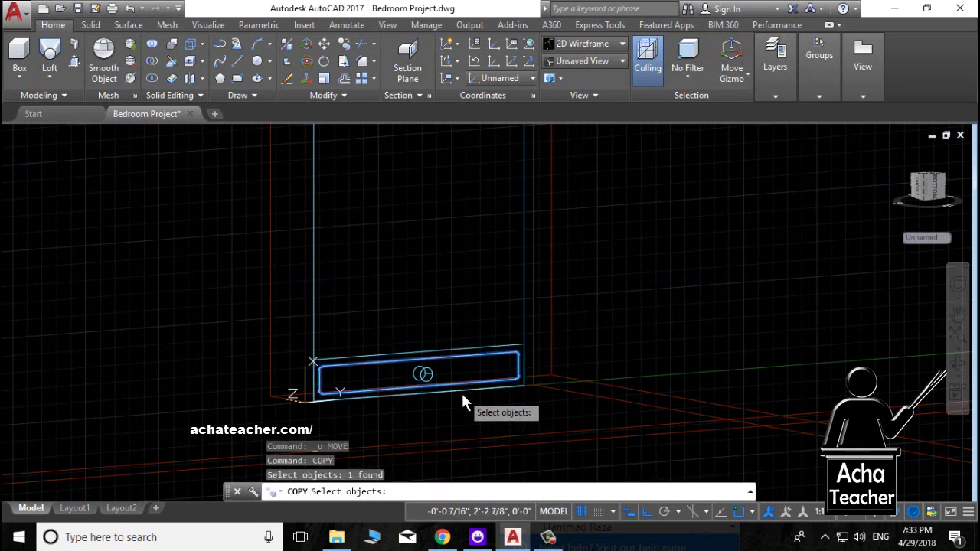
left_click(453, 387)
left_click(453, 390)
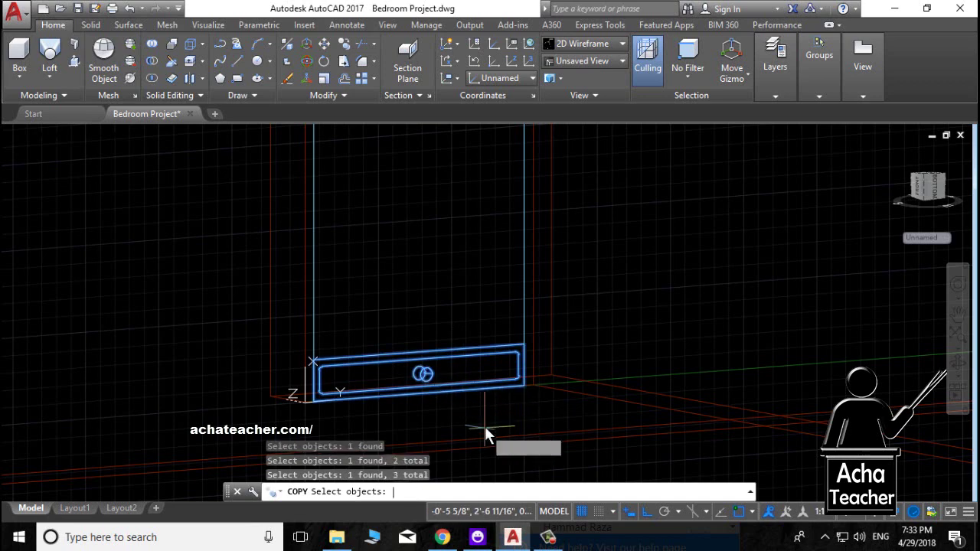
key("Return")
scroll(507, 431, "up", 4)
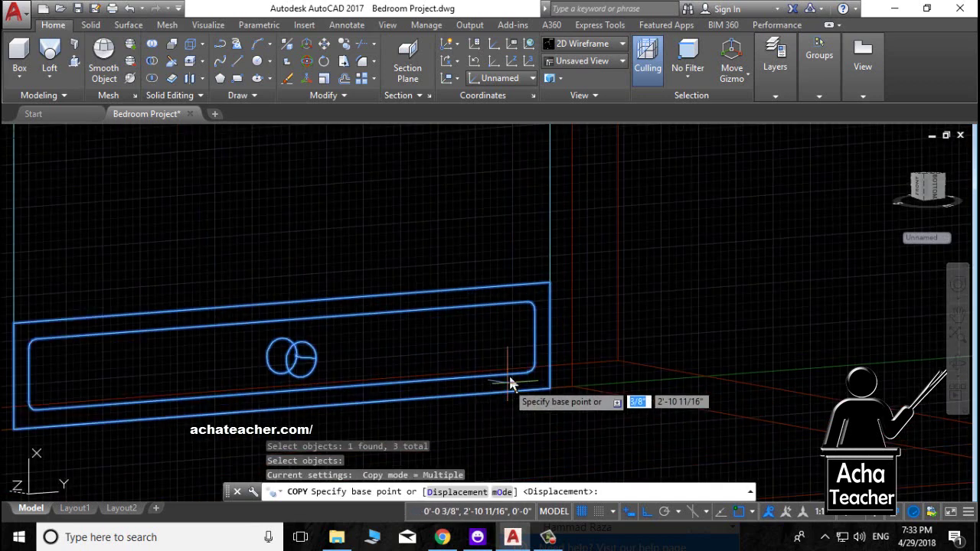
left_click(548, 389)
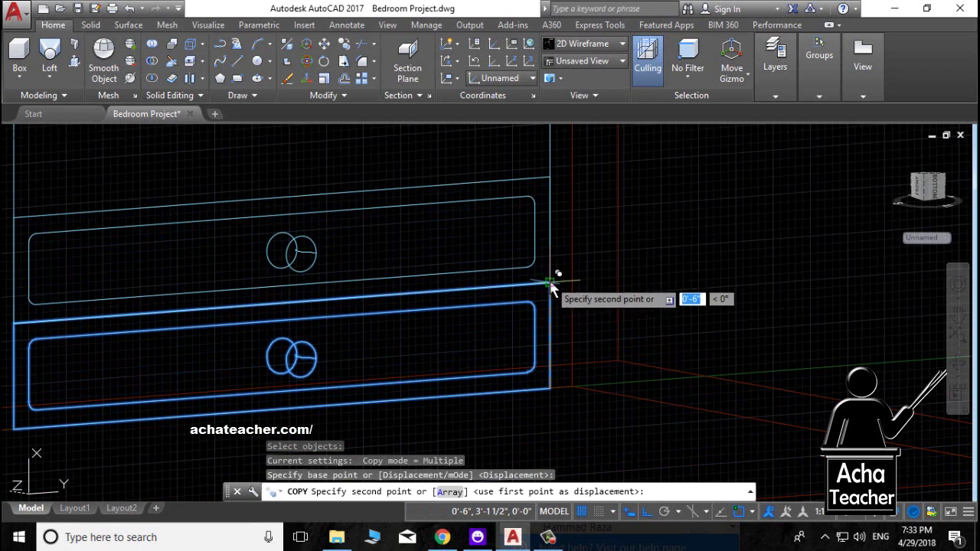
left_click(549, 282)
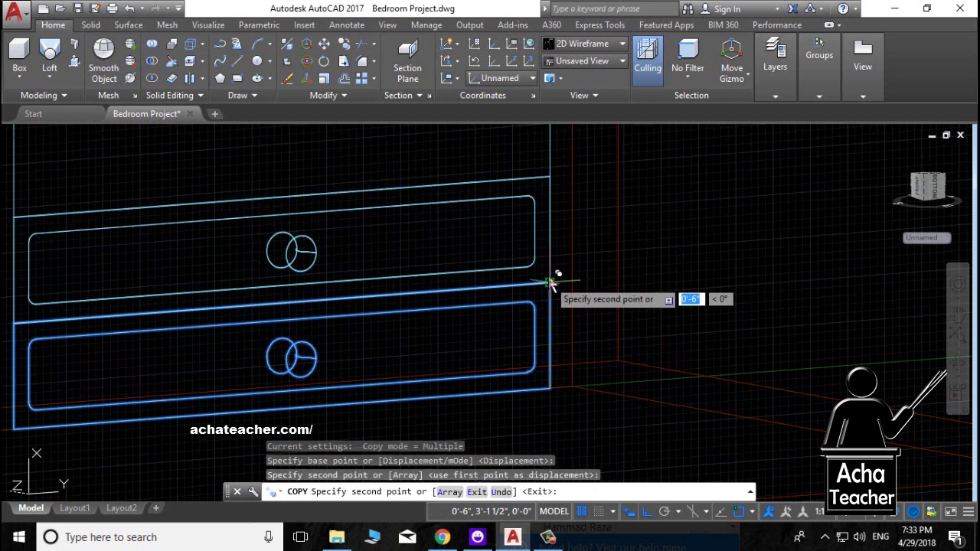
left_click(549, 179)
key("Return")
key("Return")
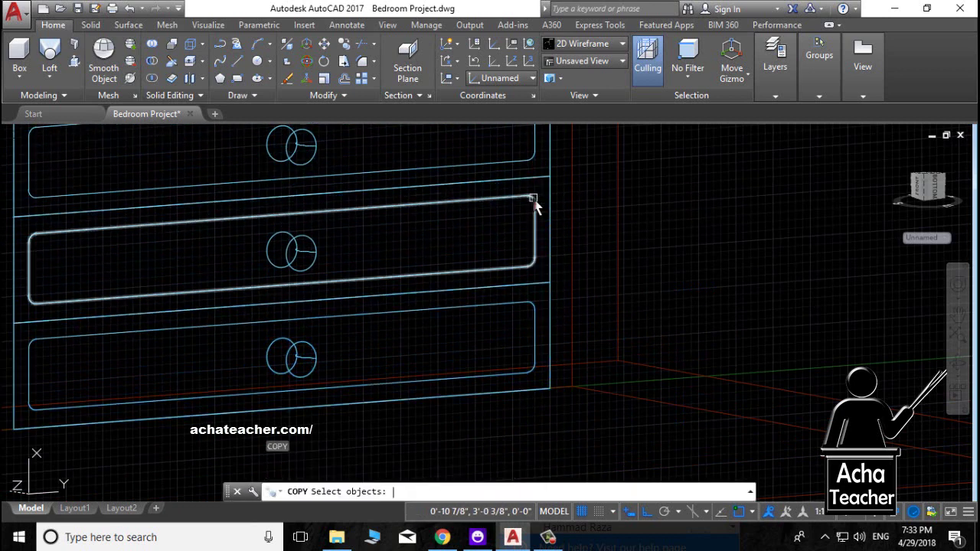
scroll(536, 204, "down", 2)
scroll(459, 283, "down", 1)
scroll(429, 278, "down", 2)
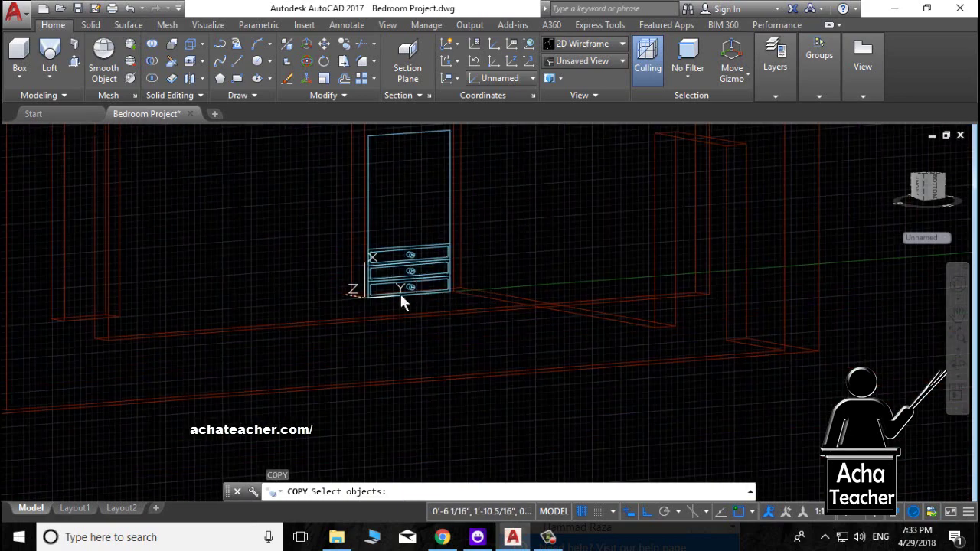
middle_click_drag(399, 293, 348, 360)
scroll(338, 294, "up", 1)
scroll(352, 282, "up", 1)
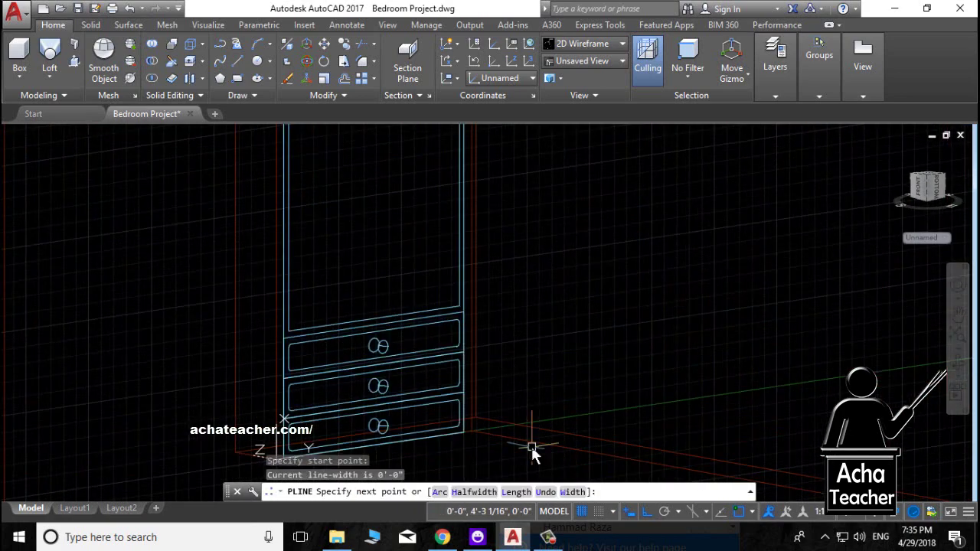
key("Escape")
scroll(414, 274, "down", 1)
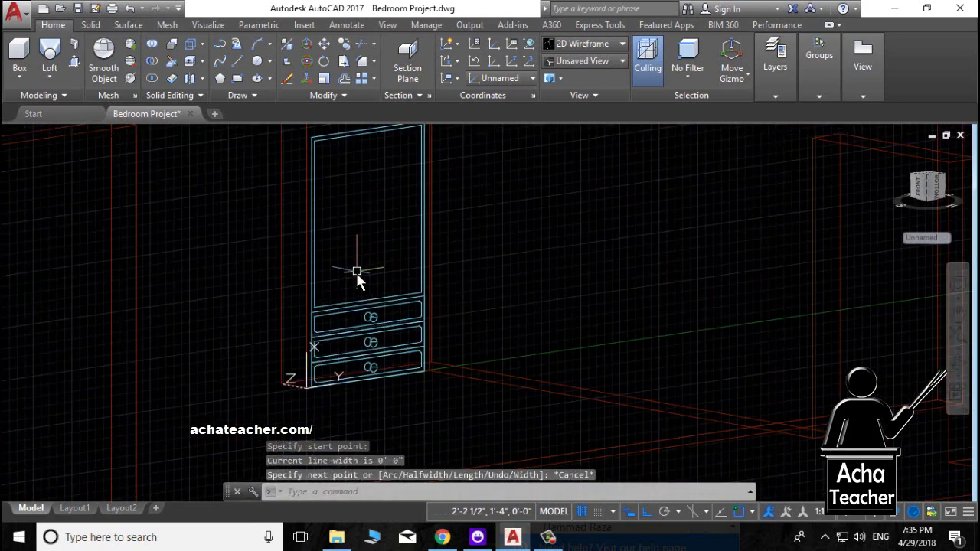
scroll(380, 261, "down", 1)
mouse_move(381, 260)
middle_mouse_down()
mouse_move(404, 284)
mouse_move(383, 305)
middle_mouse_up()
scroll(391, 270, "up", 1)
scroll(392, 282, "down", 1)
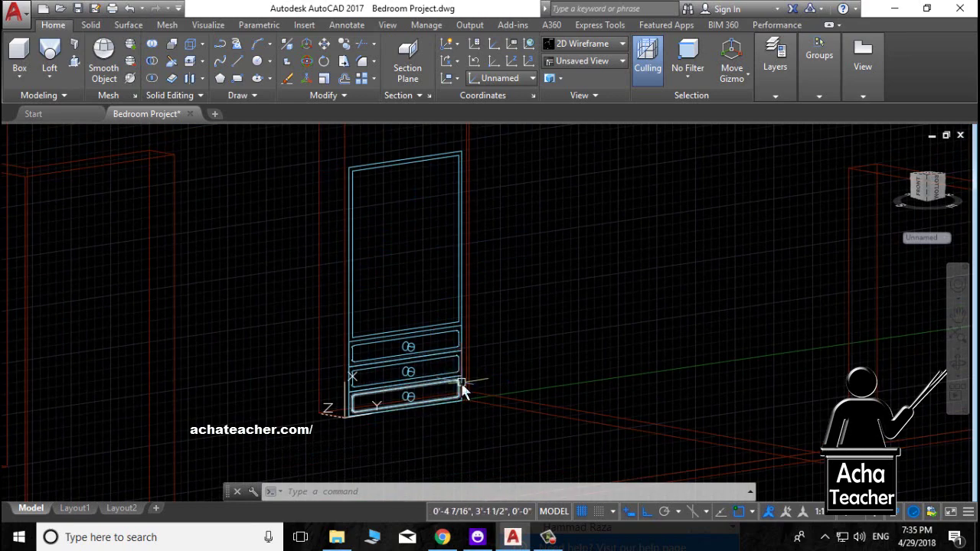
scroll(454, 403, "up", 6)
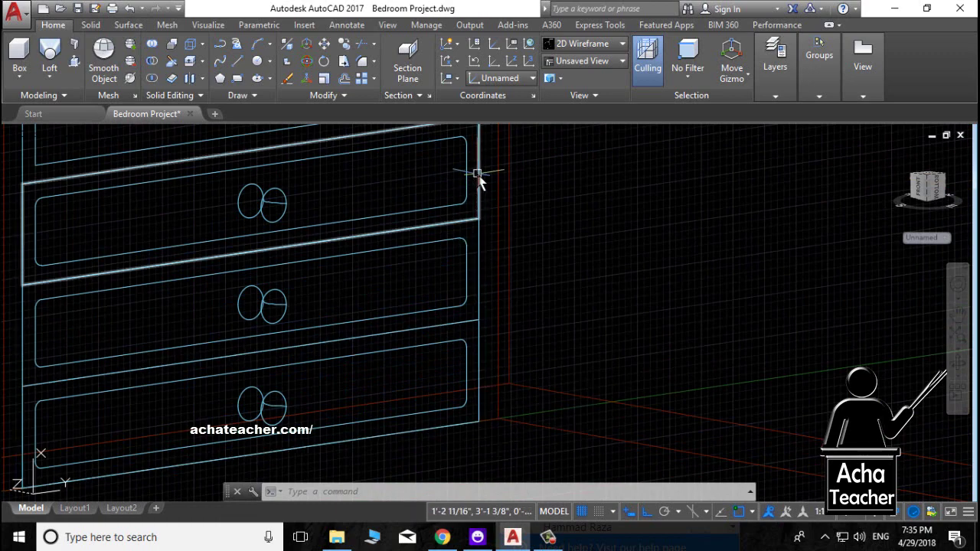
scroll(475, 184, "down", 3)
scroll(470, 206, "down", 3)
scroll(452, 329, "down", 2)
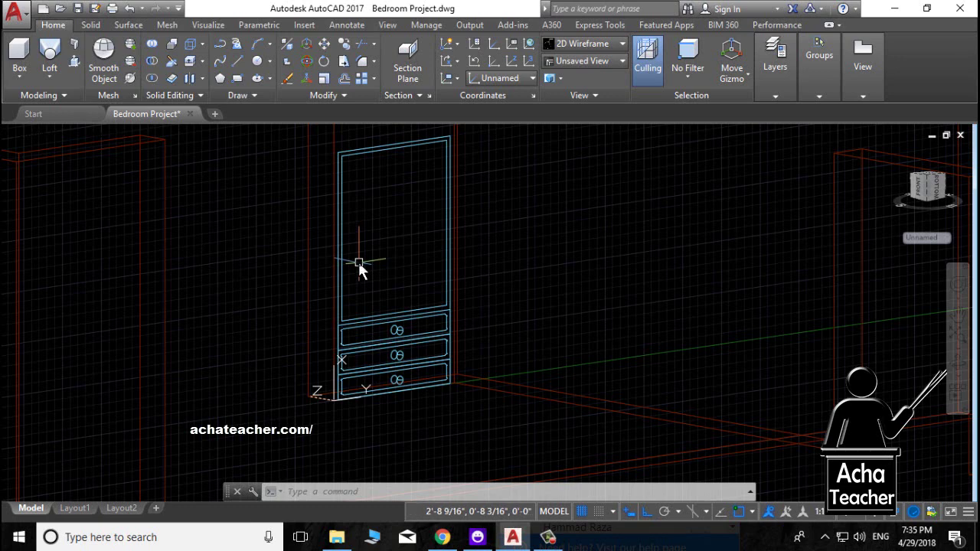
Step: Extrude the bottom drawer's outer outline 2' into a solid box
type("extr")
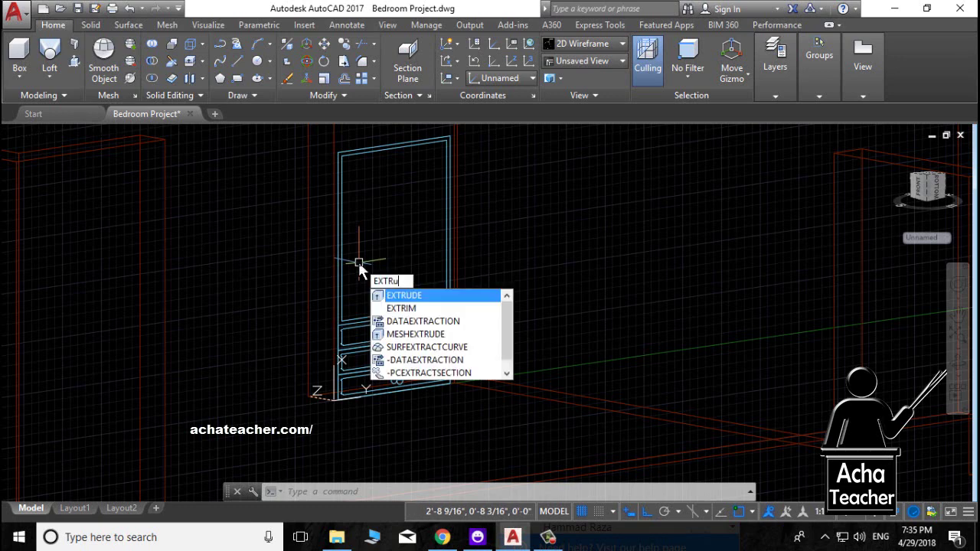
type("u")
key("Return")
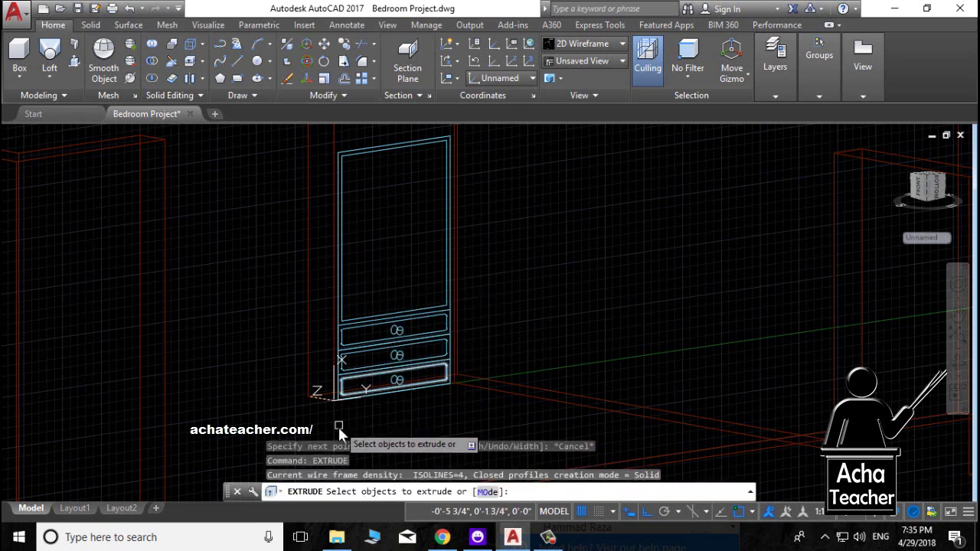
scroll(343, 421, "up", 4)
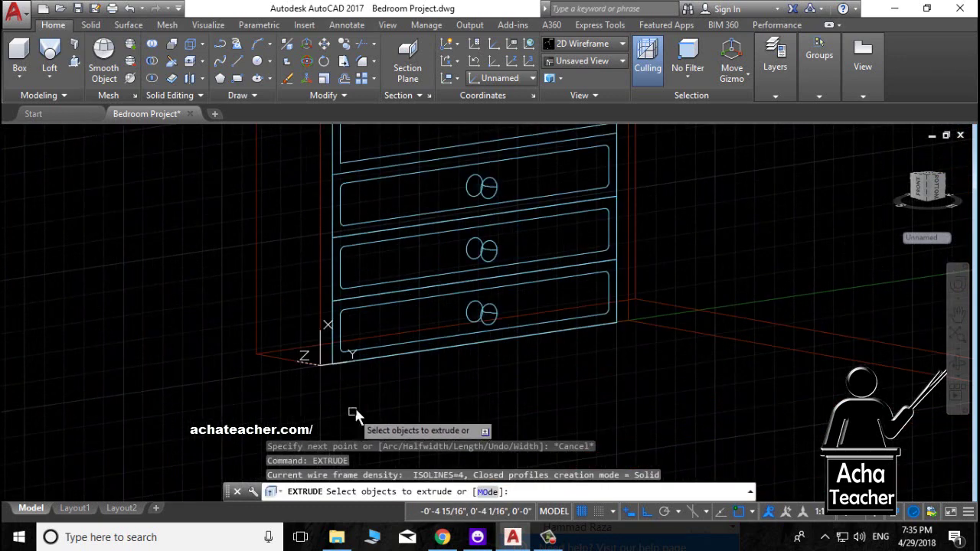
left_click(419, 354)
key("Return")
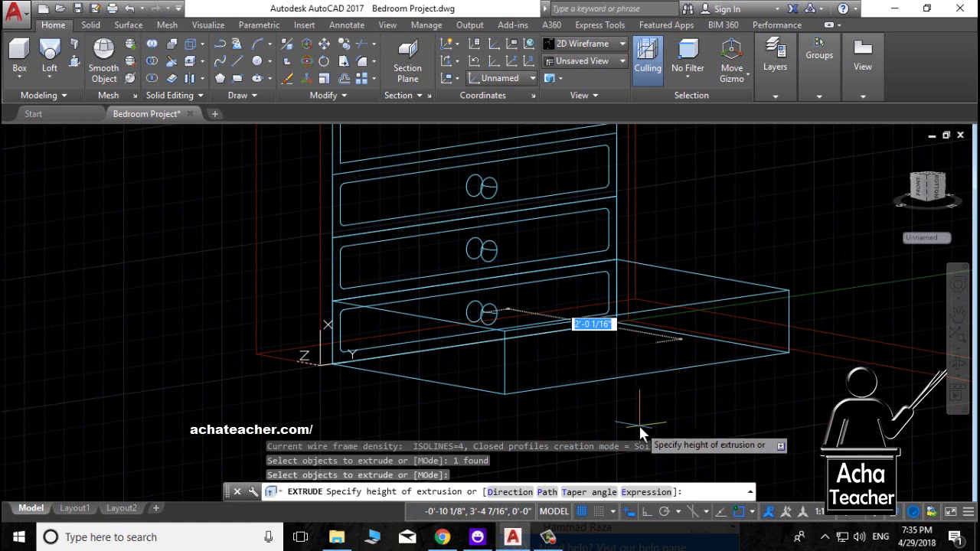
type("2'")
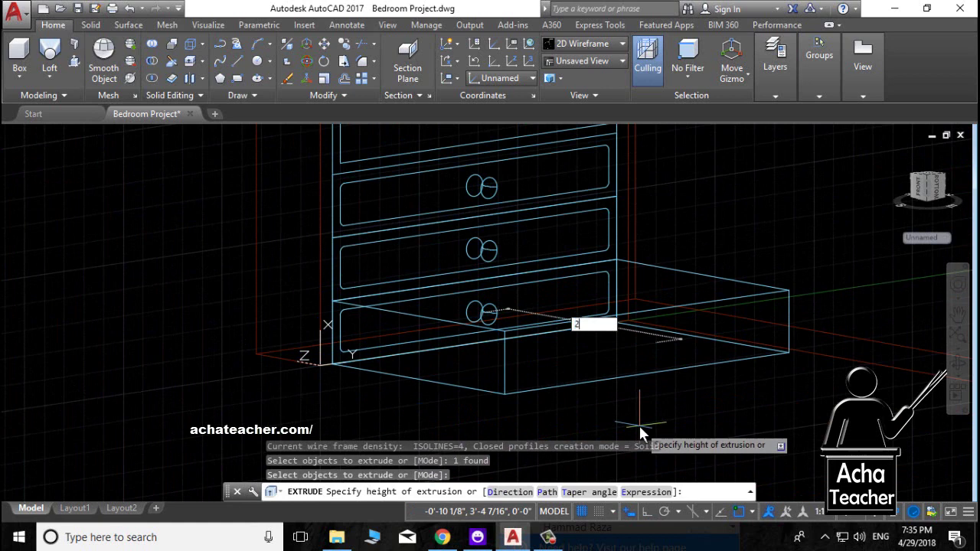
key("Return")
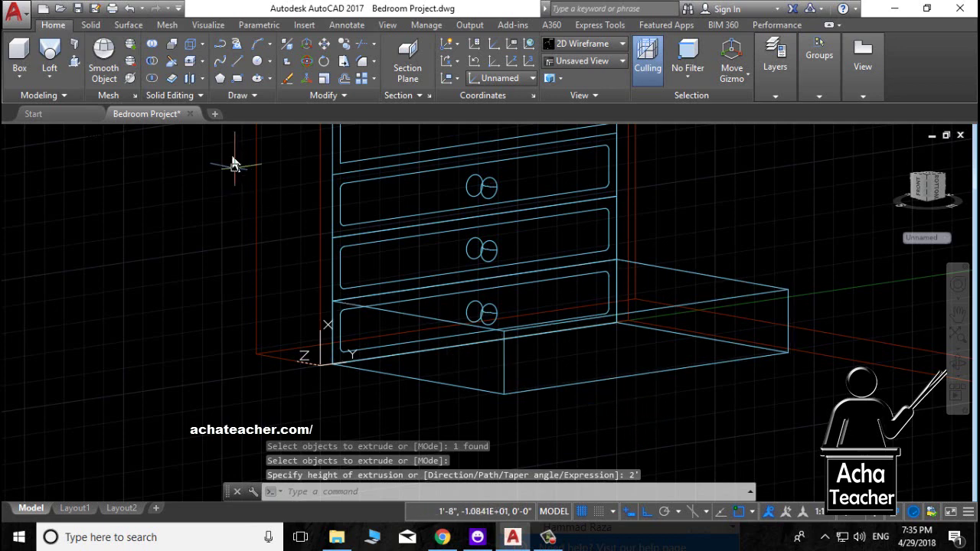
Step: Draw a vertical line straight down from the extruded box's corner against the wardrobe
left_click(220, 61)
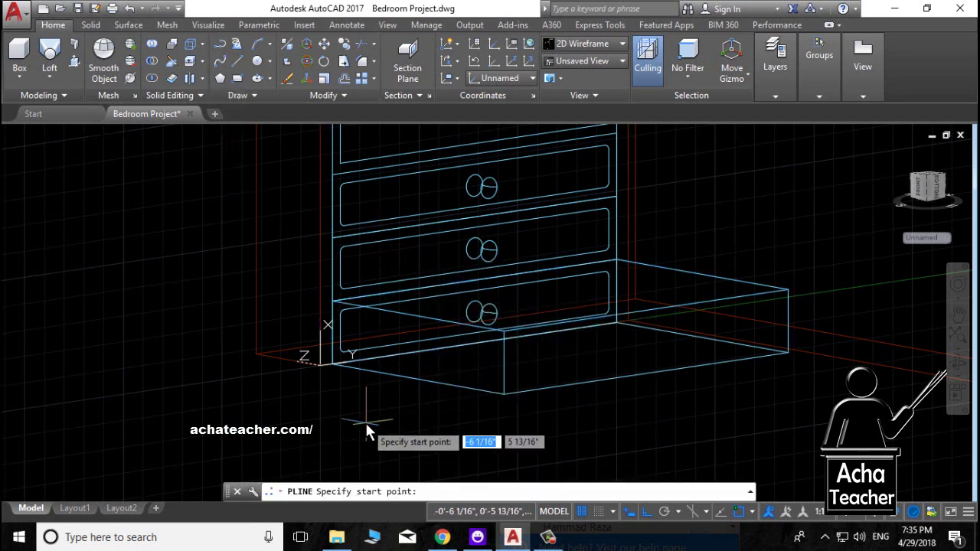
key("Escape")
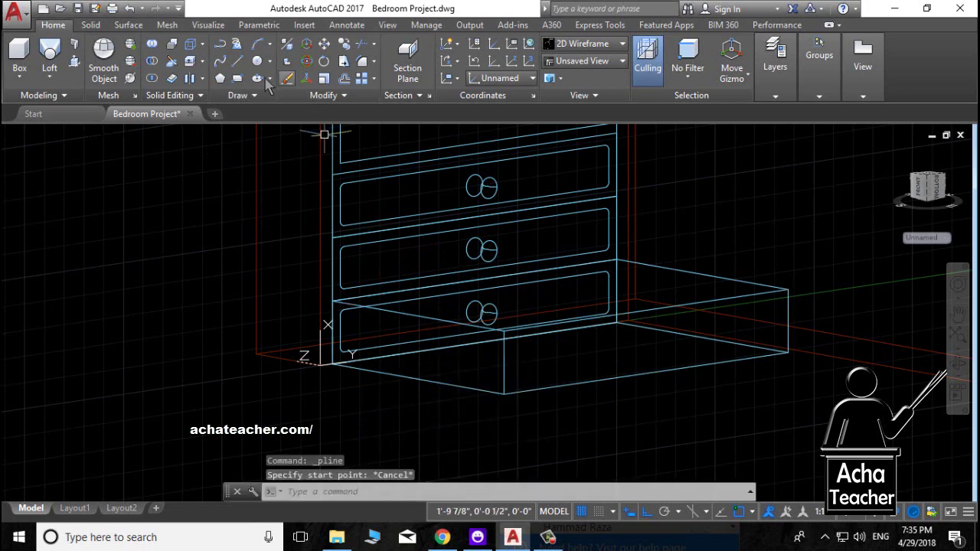
left_click(237, 61)
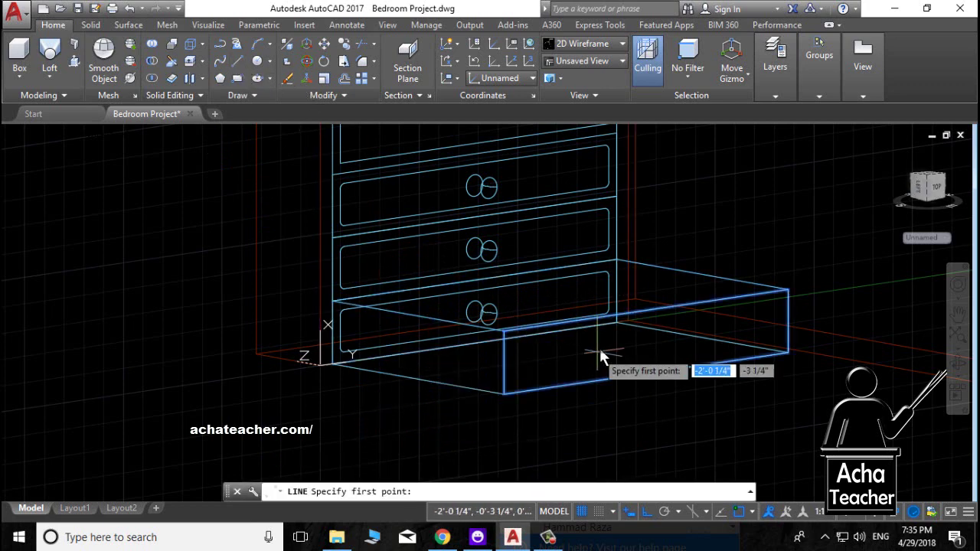
left_click(645, 311)
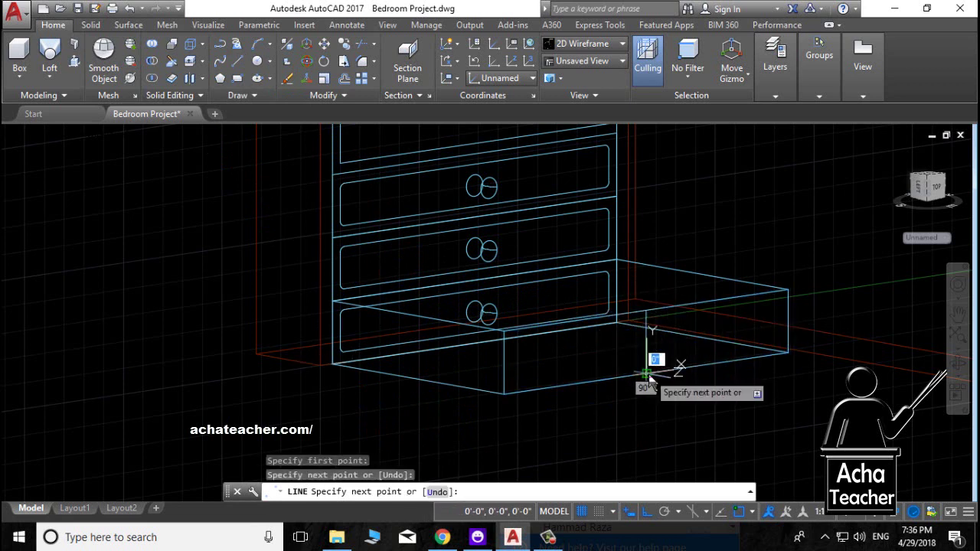
left_click(647, 374)
key("Return")
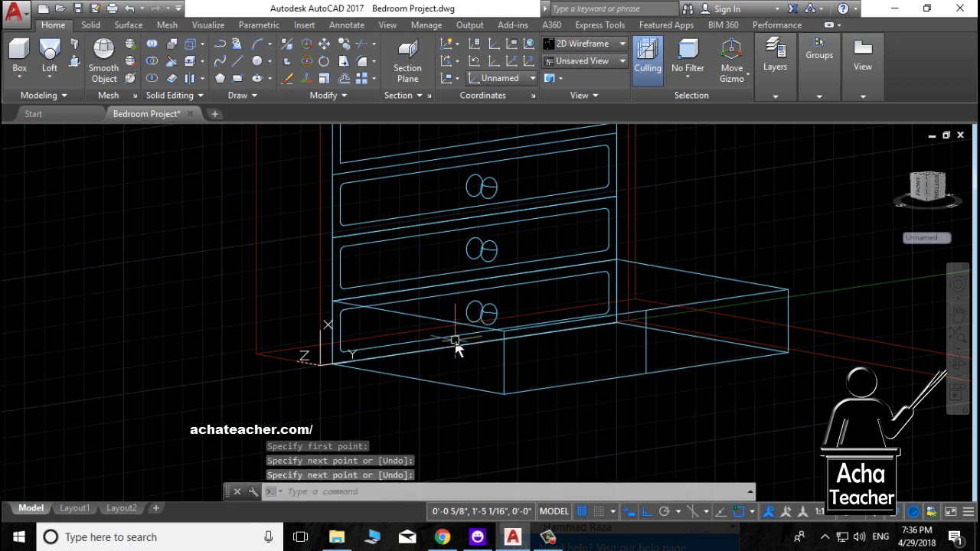
type("Move")
key("Return")
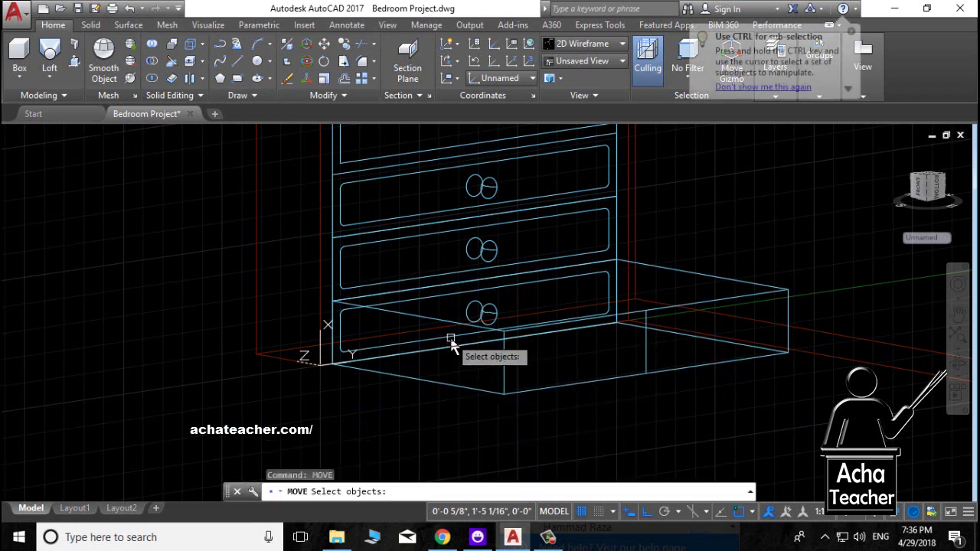
Step: Move all three drawer knobs down onto the vertical line beside the bottom drawer box
left_click(491, 315)
left_click(487, 253)
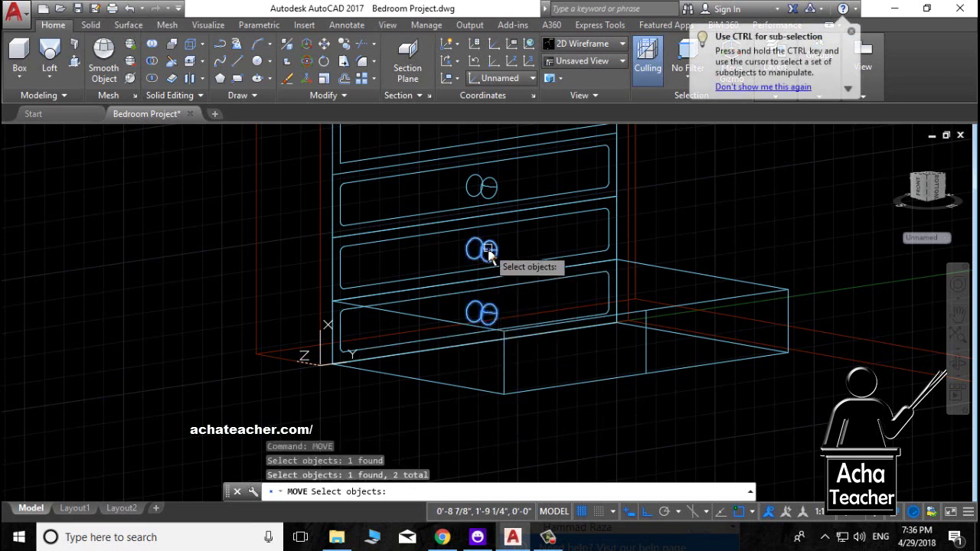
left_click(487, 196)
key("Return")
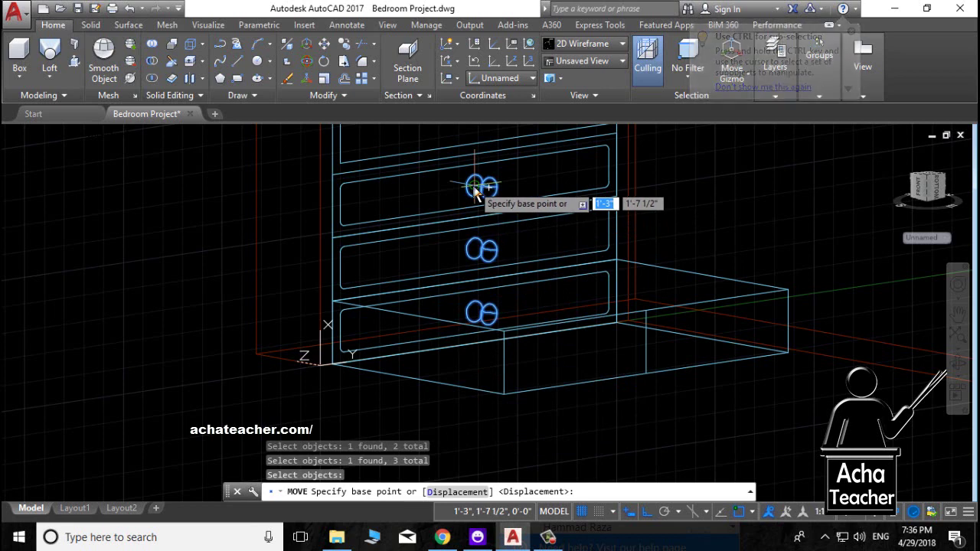
left_click(481, 312)
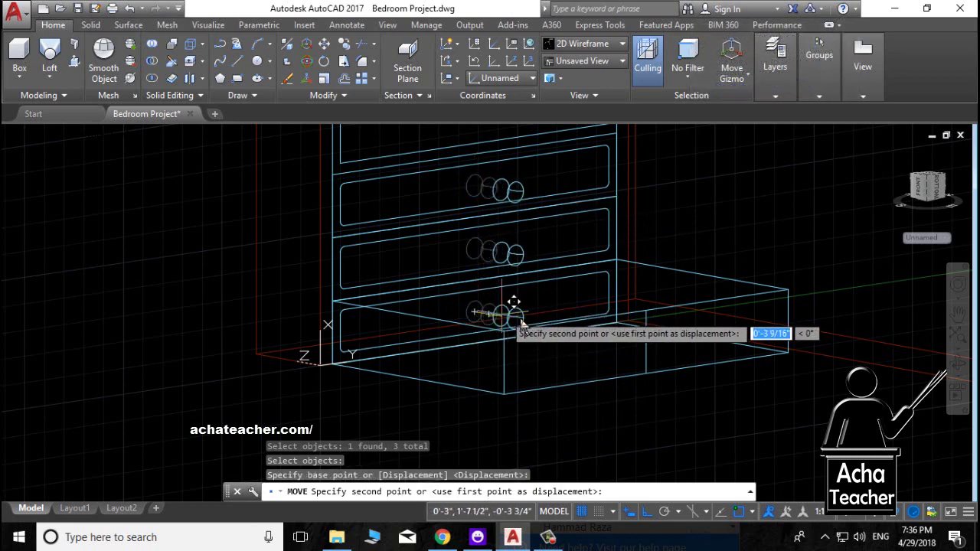
left_click(646, 345)
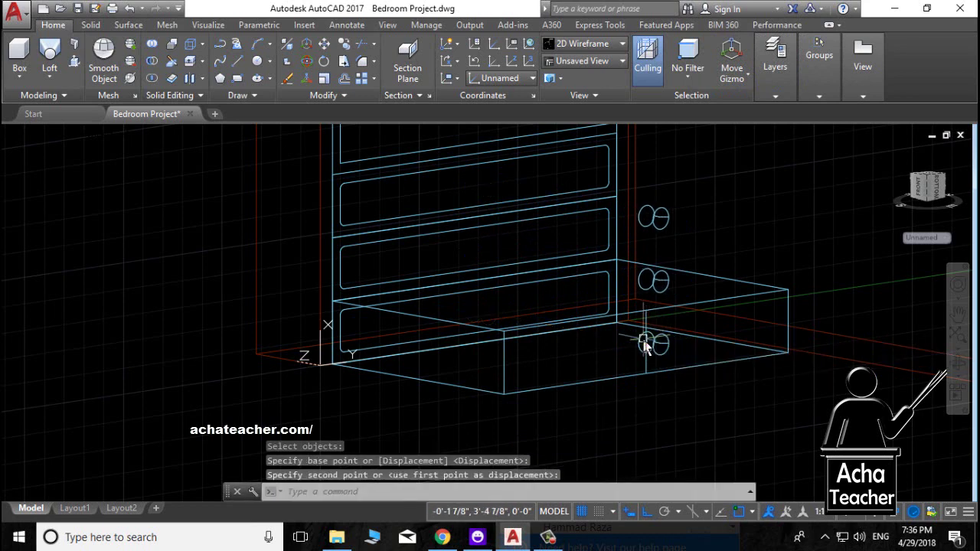
middle_click_drag(536, 372, 521, 410)
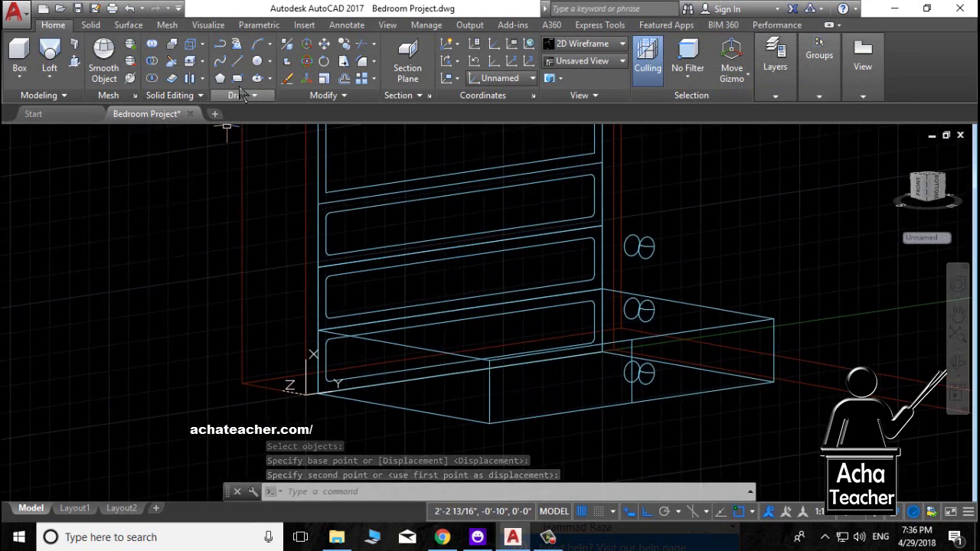
Step: Extrude the two upper drawer outlines into solid boxes, picking the height on screen
left_click(49, 75)
left_click(55, 105)
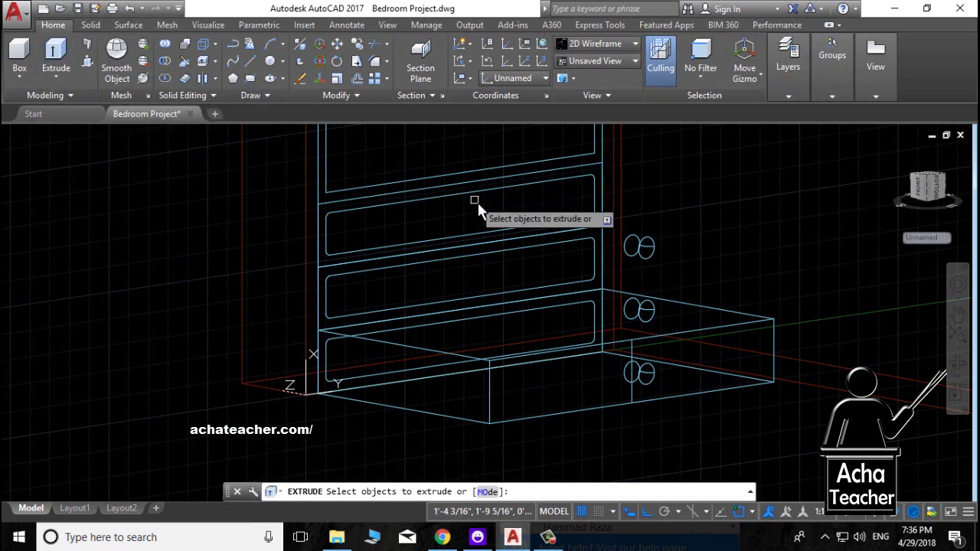
left_click(603, 236)
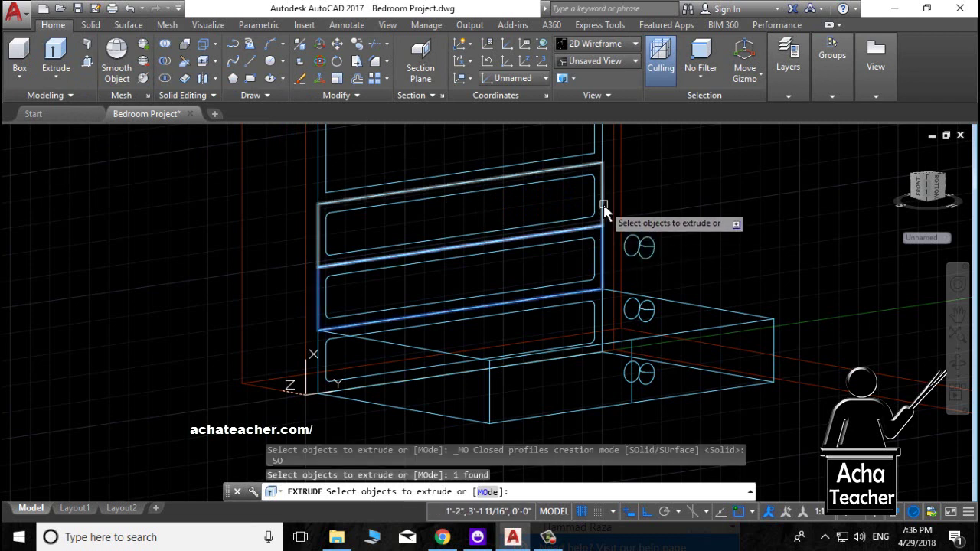
left_click(604, 204)
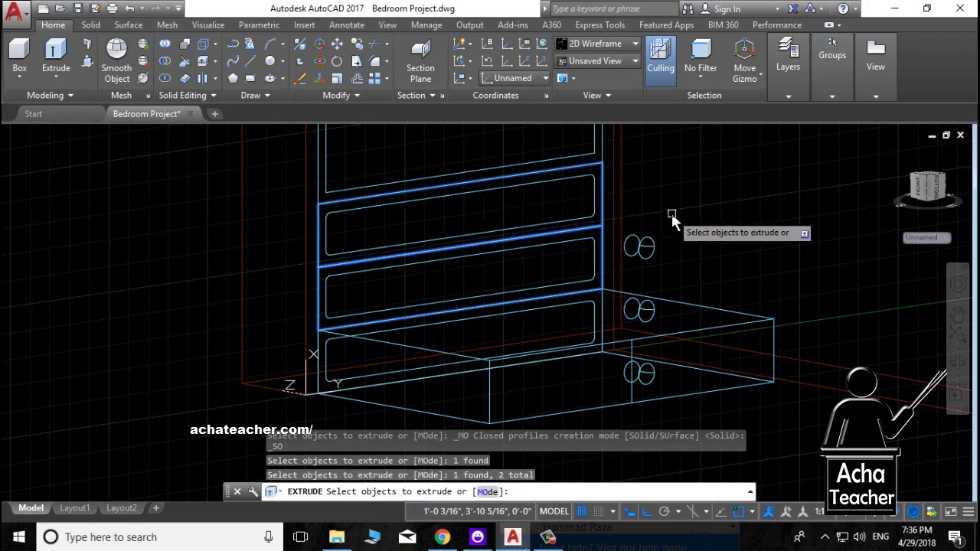
key("Return")
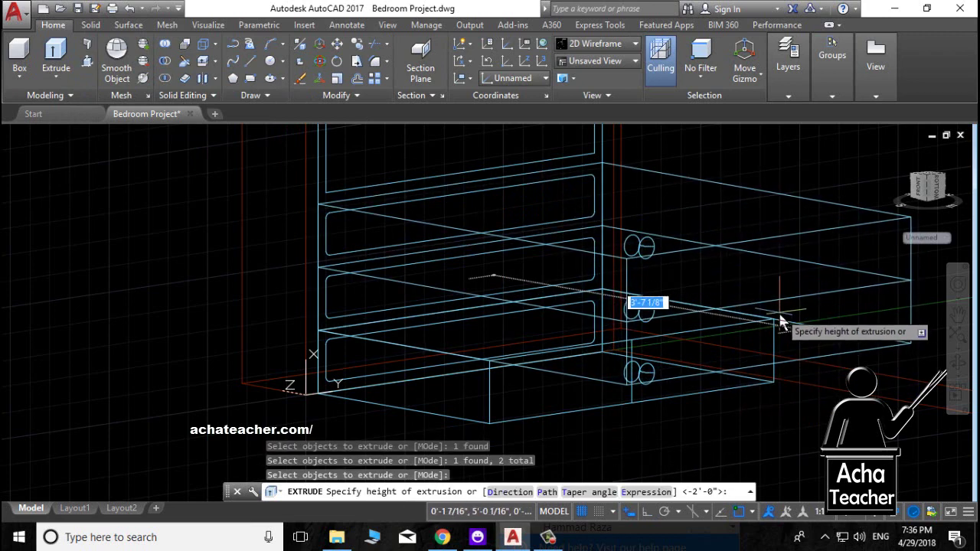
left_click(776, 324)
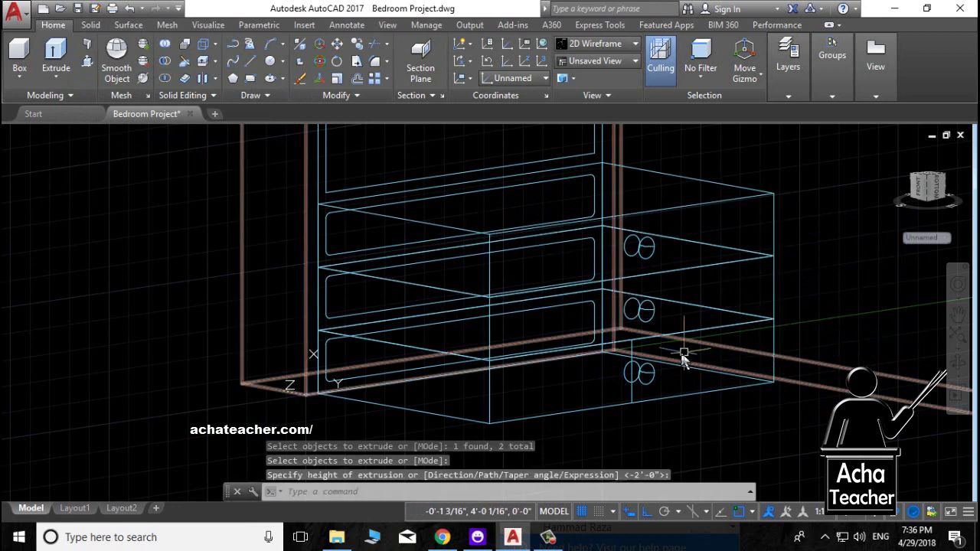
scroll(661, 350, "down", 2)
scroll(620, 368, "down", 2)
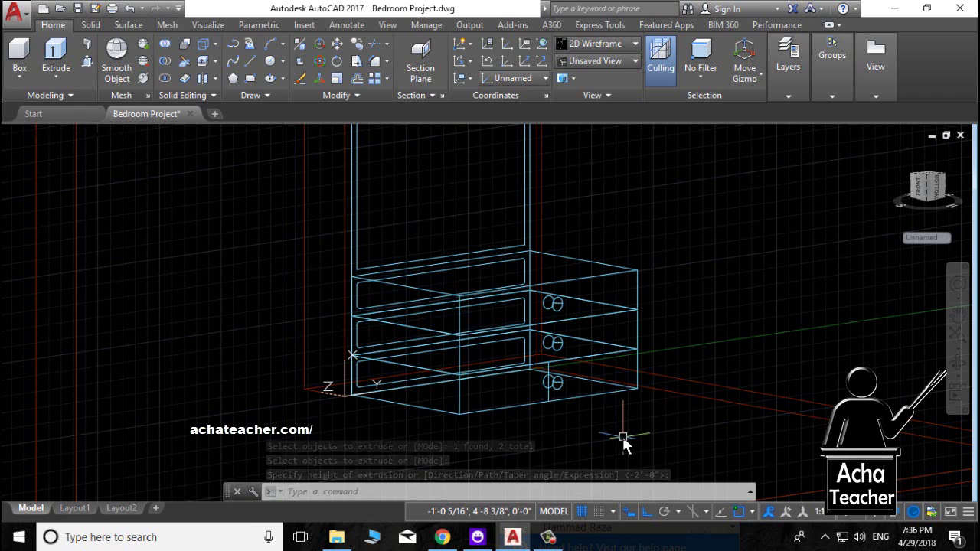
Step: Start ISOLATE and select the drawer boxes, bottom knob and the vertical line
type("iso")
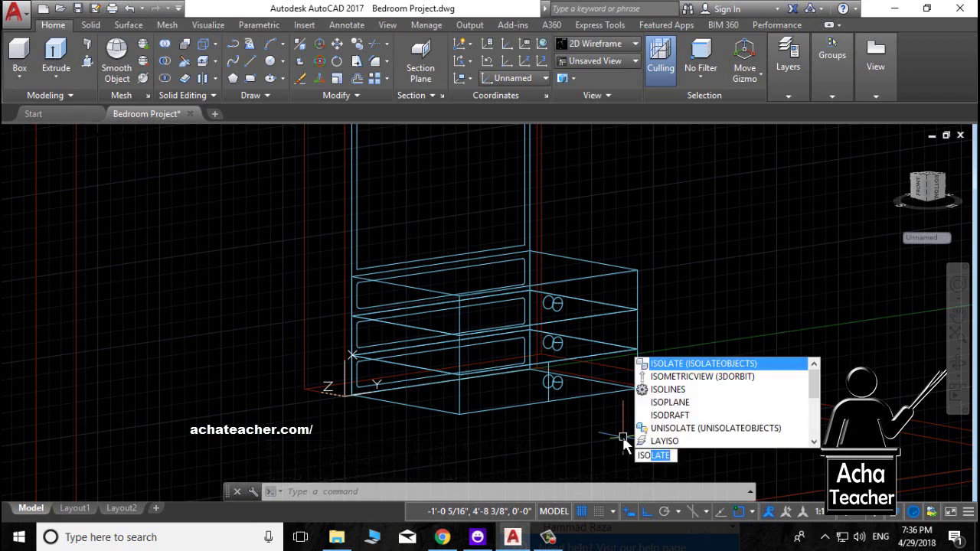
key("Return")
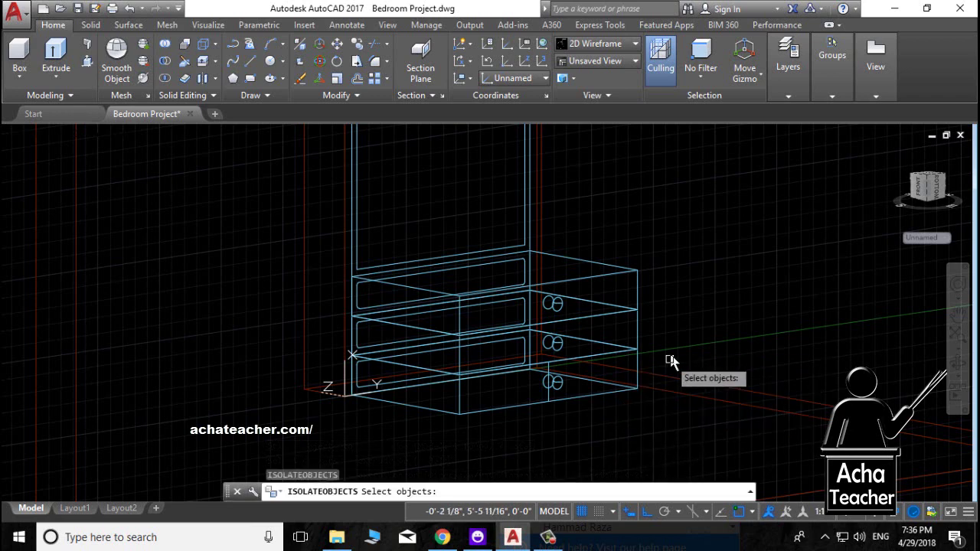
left_click(653, 277)
left_click(605, 346)
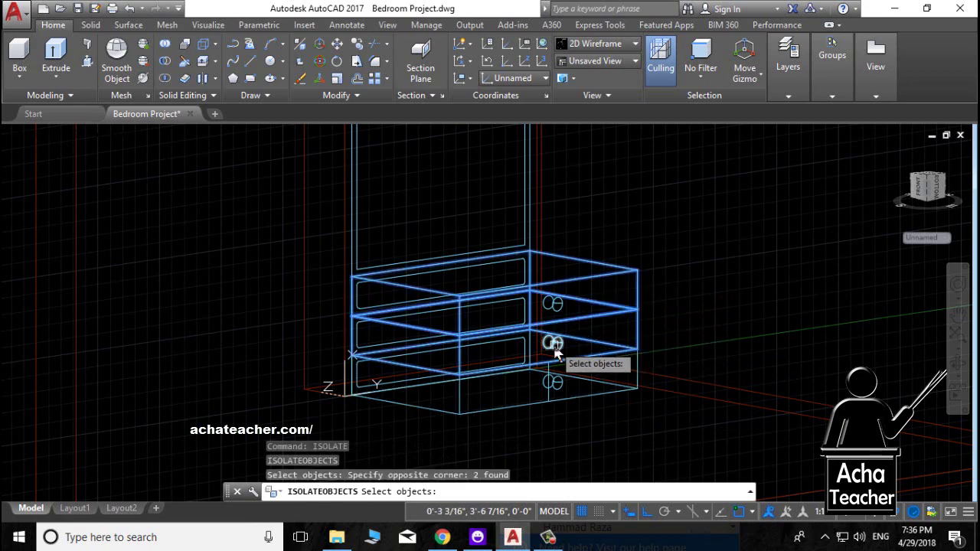
left_click(553, 341)
left_click(552, 322)
left_click(554, 381)
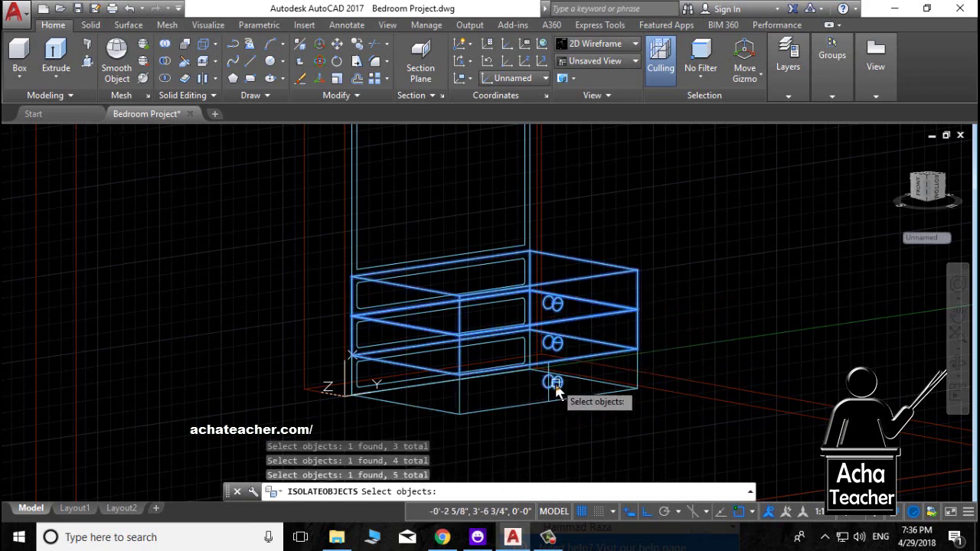
left_click(542, 402)
left_click(548, 394)
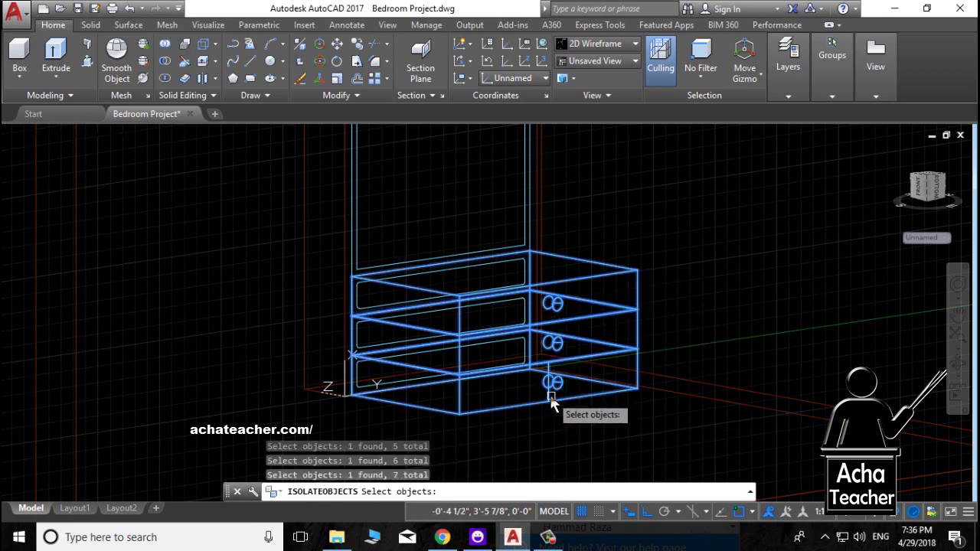
Step: Add the upper panel frames and drawer-front outlines, then isolate them, hiding the room
left_click(358, 202)
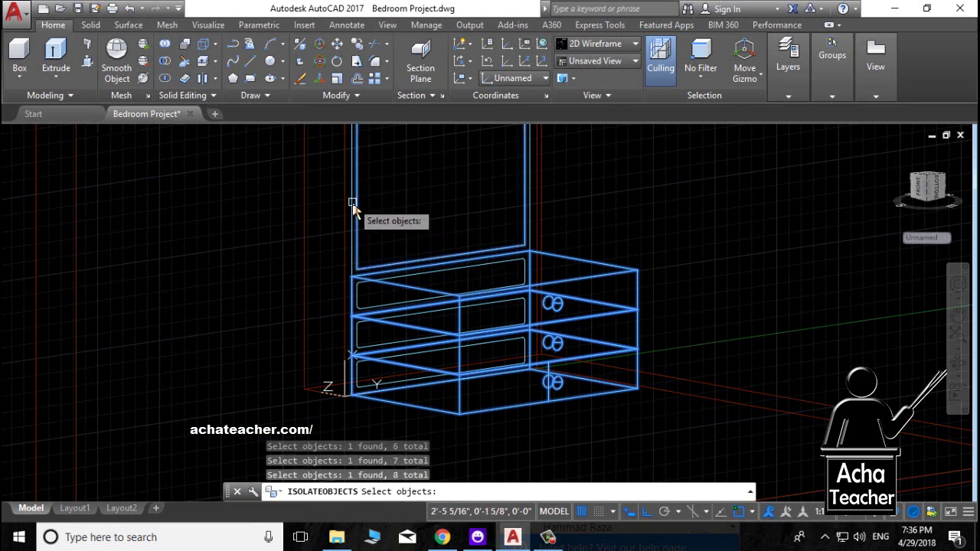
left_click(355, 203)
left_click(370, 317)
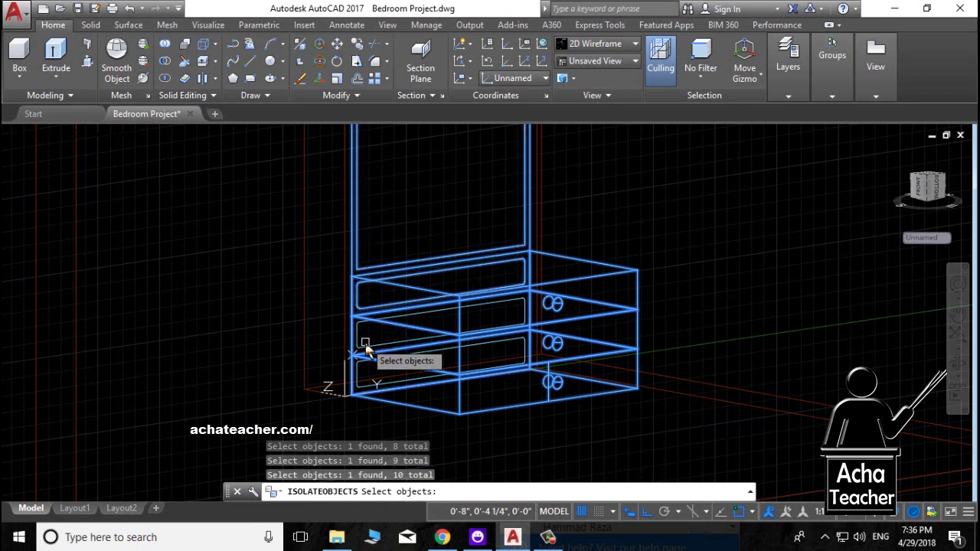
left_click(368, 343)
left_click(370, 391)
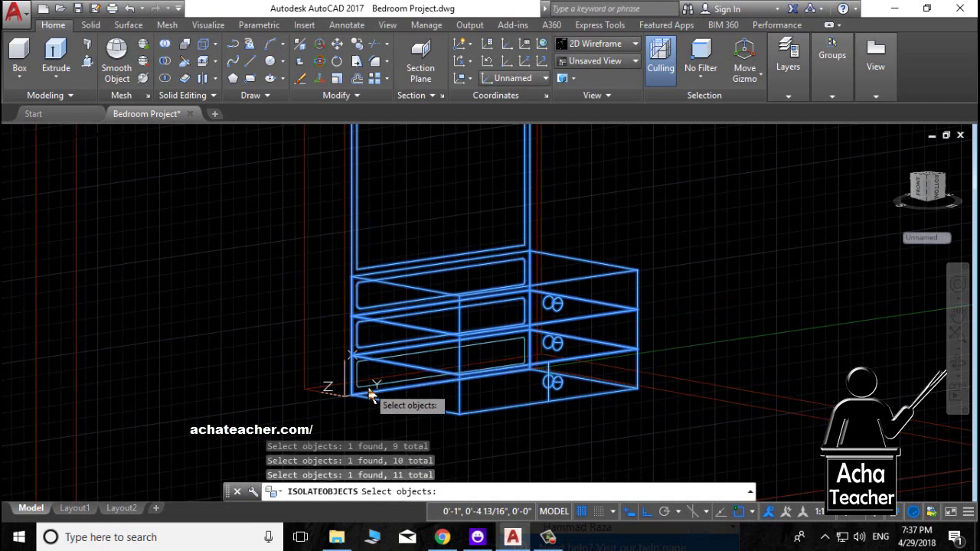
key("Return")
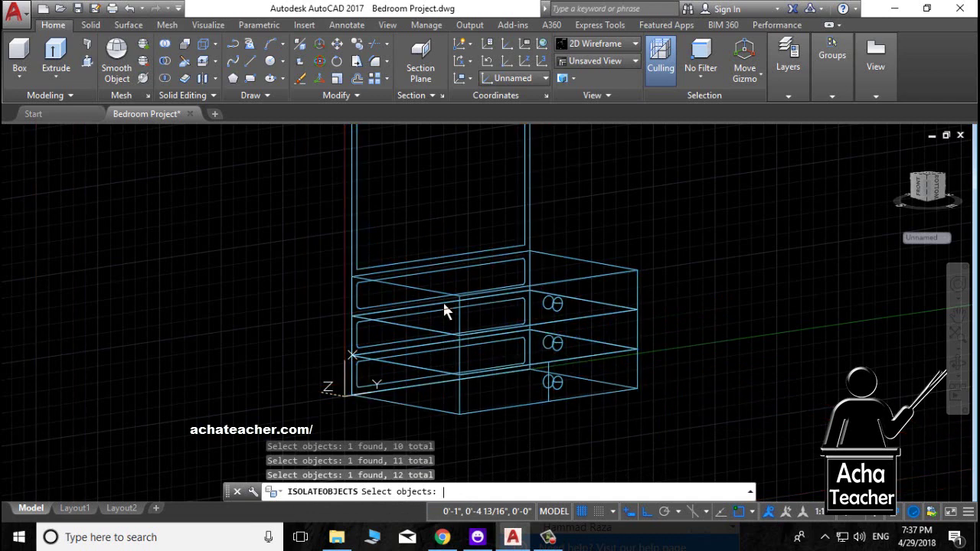
scroll(401, 251, "down", 2)
scroll(390, 310, "up", 2)
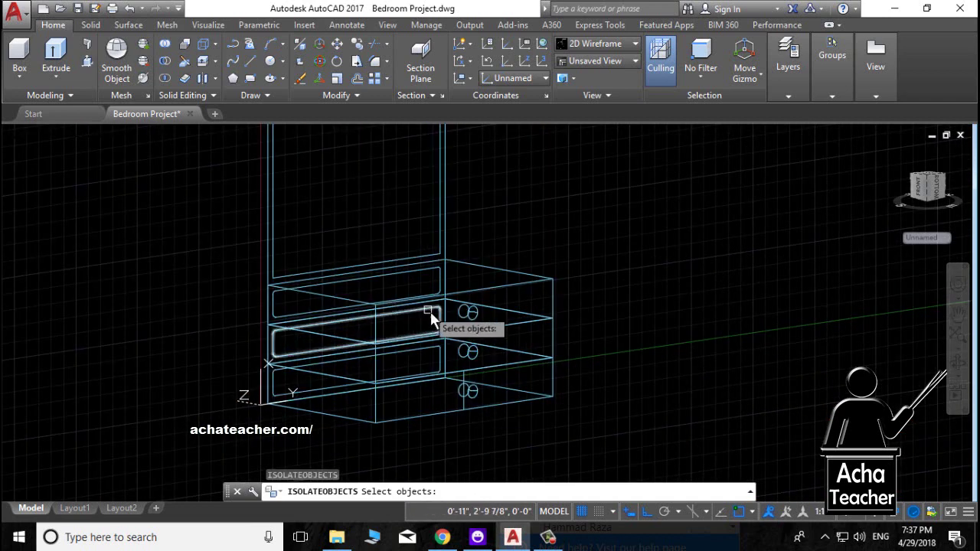
key("Escape")
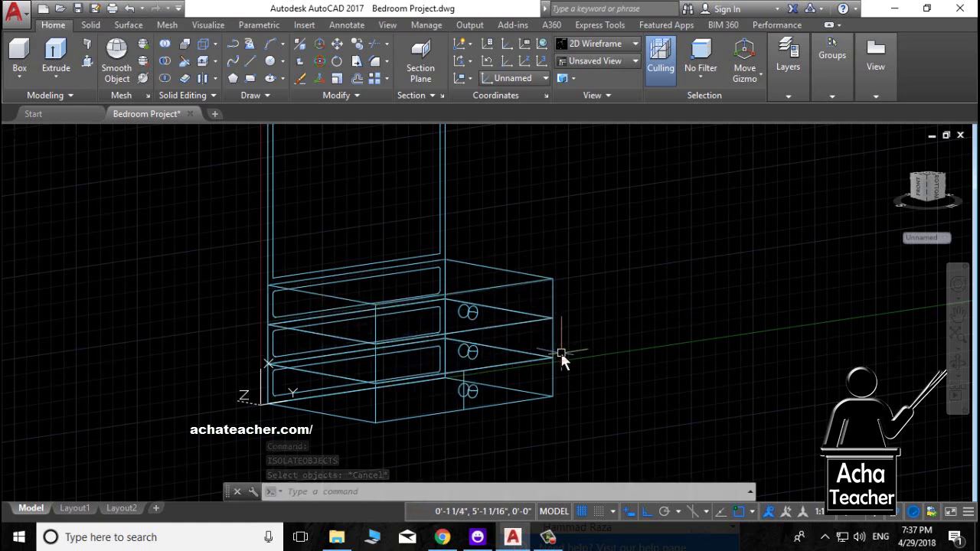
Step: Extrude the bottom, middle and top drawer-front profiles 2'1" deep
left_click(56, 50)
left_click(273, 395)
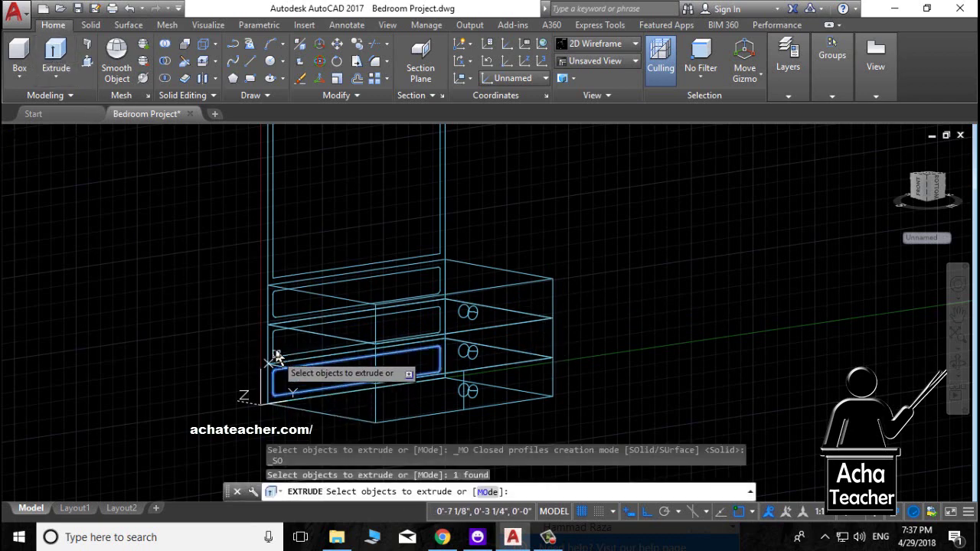
left_click(275, 347)
left_click(279, 296)
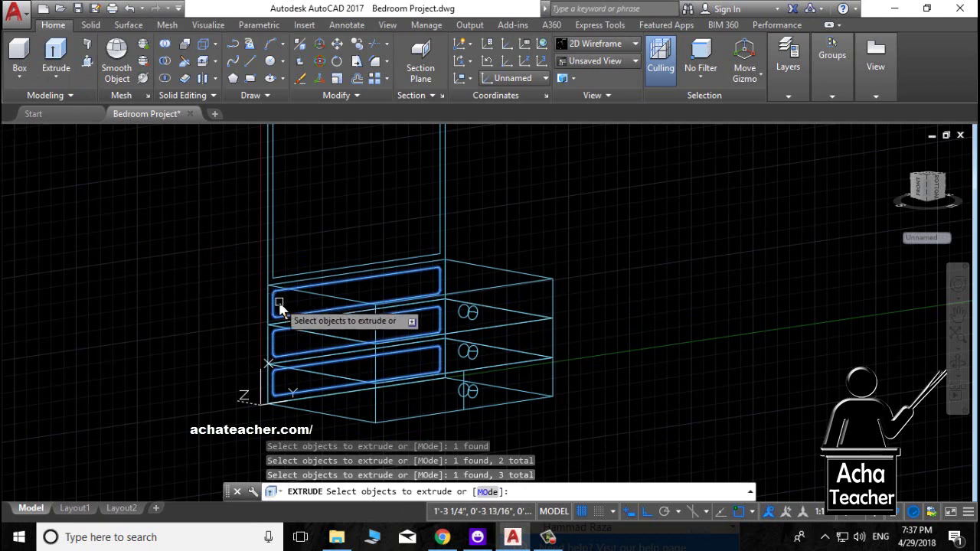
key("Return")
type("2'1'")
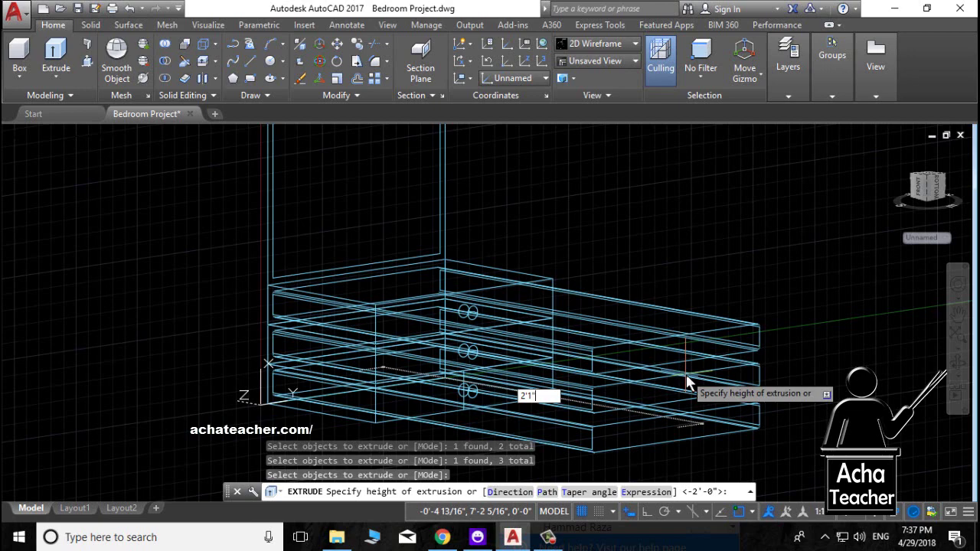
key("Return")
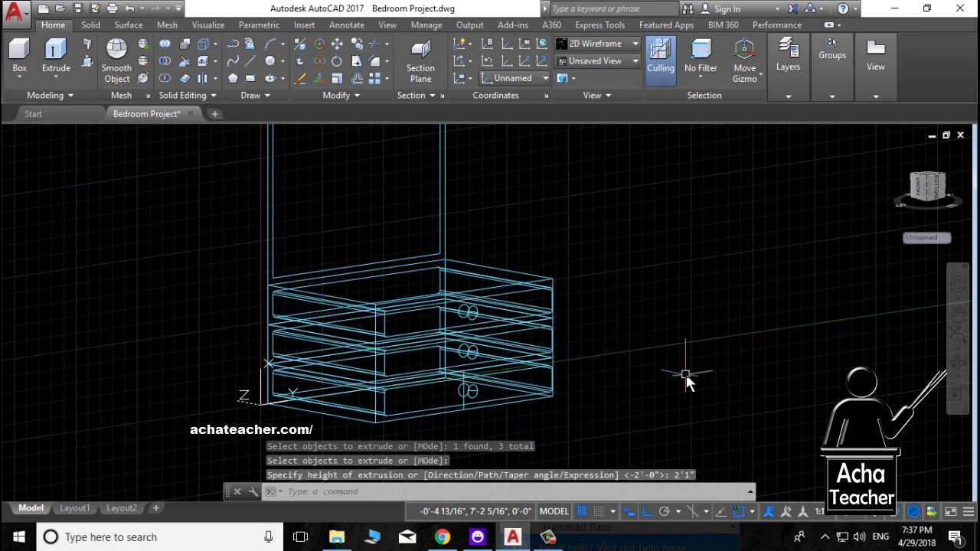
scroll(466, 320, "up", 2)
scroll(483, 315, "up", 3)
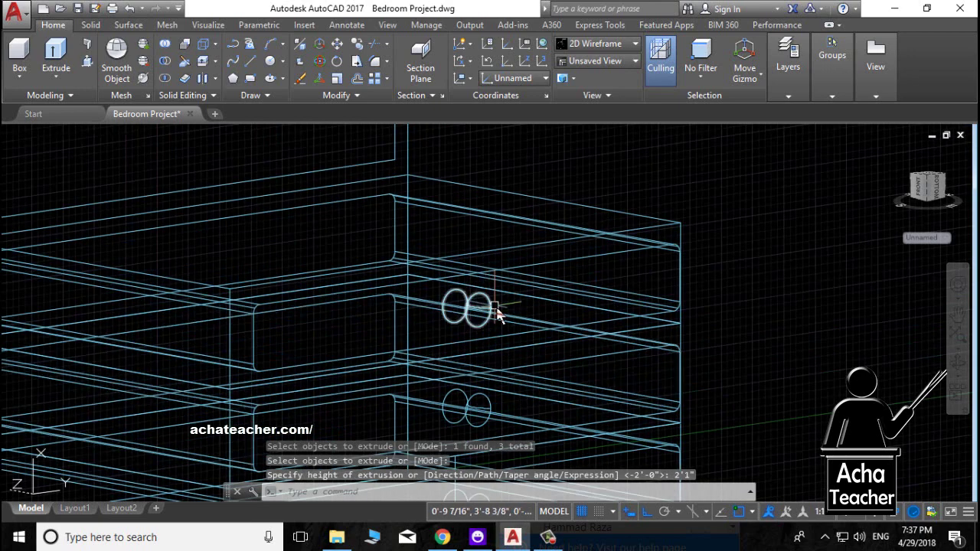
scroll(512, 350, "down", 5)
scroll(475, 355, "up", 1)
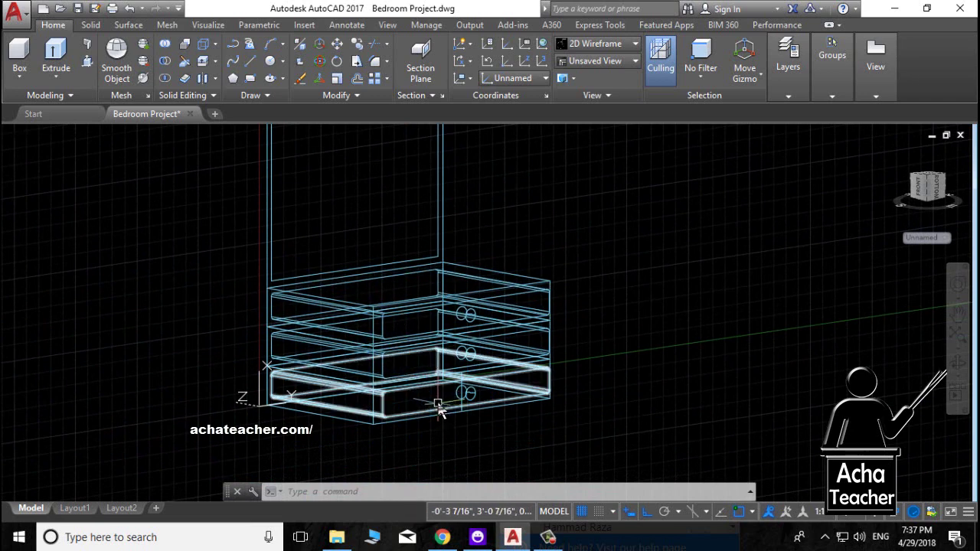
scroll(460, 313, "up", 2)
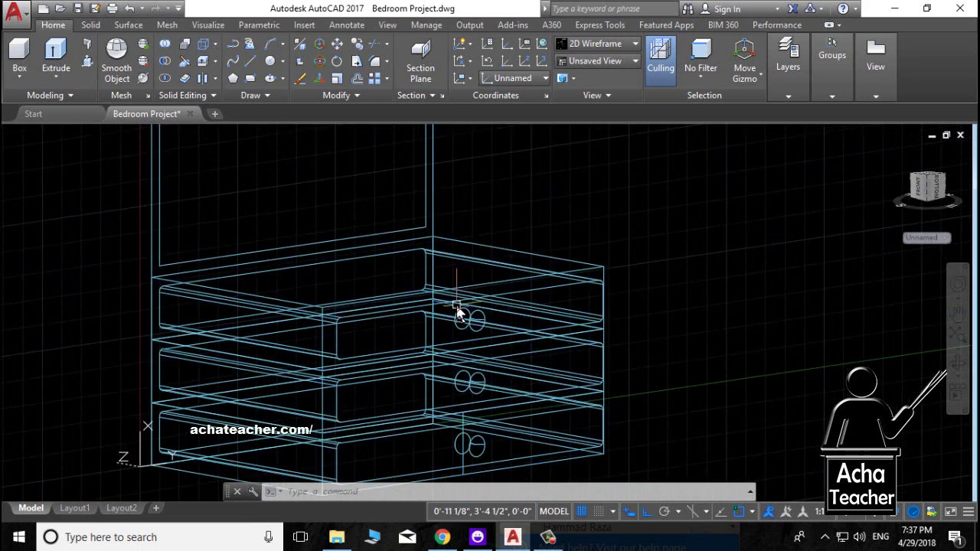
scroll(453, 322, "down", 2)
type("w")
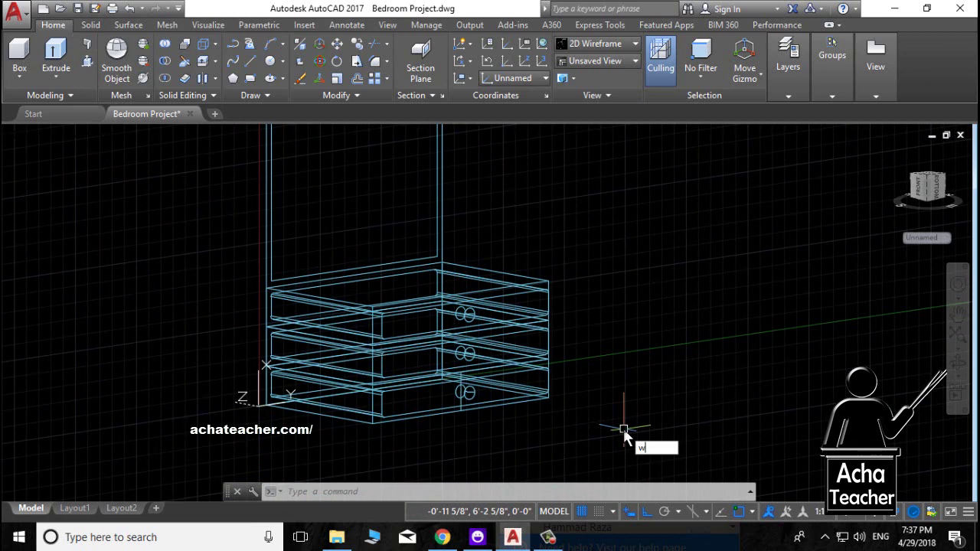
key("BackSpace")
type("S")
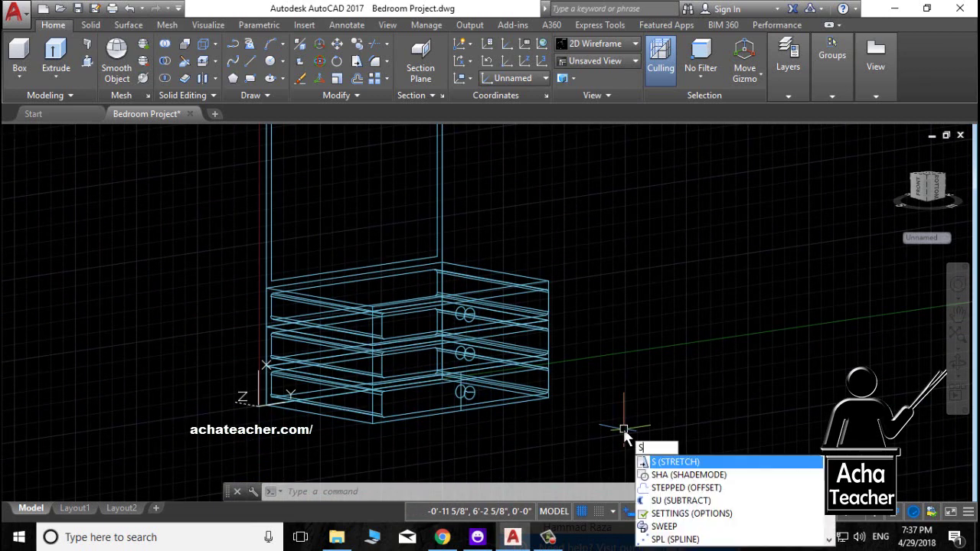
type("hade")
key("Return")
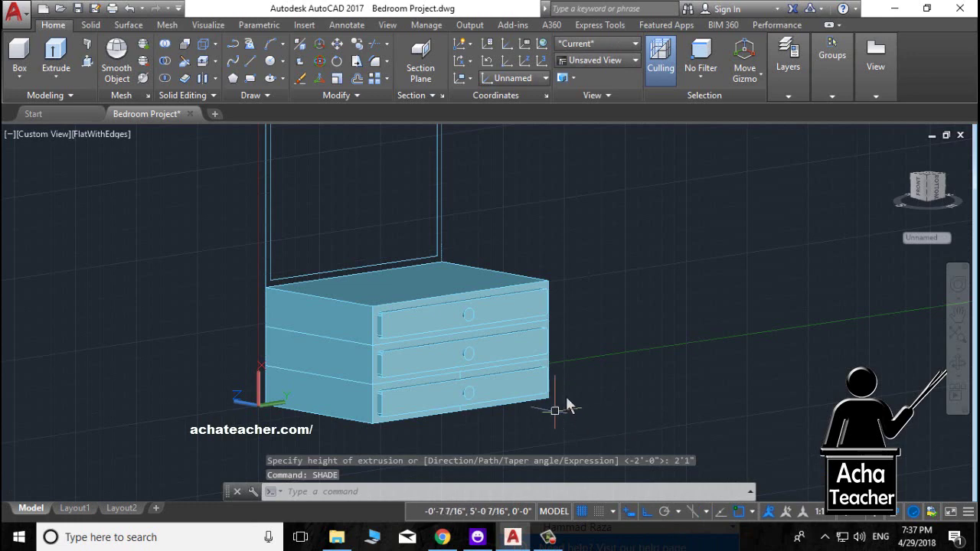
scroll(449, 307, "up", 3)
scroll(437, 326, "down", 2)
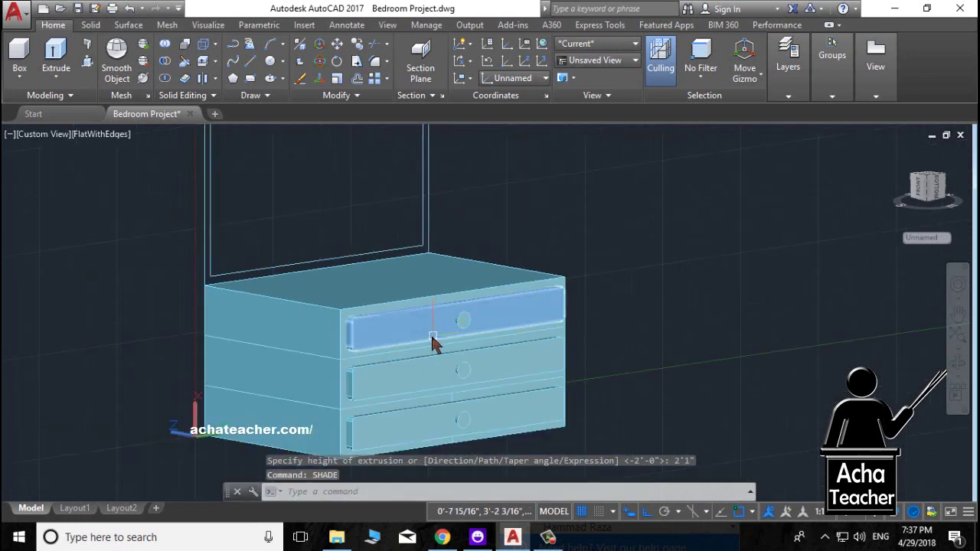
middle_click(429, 337)
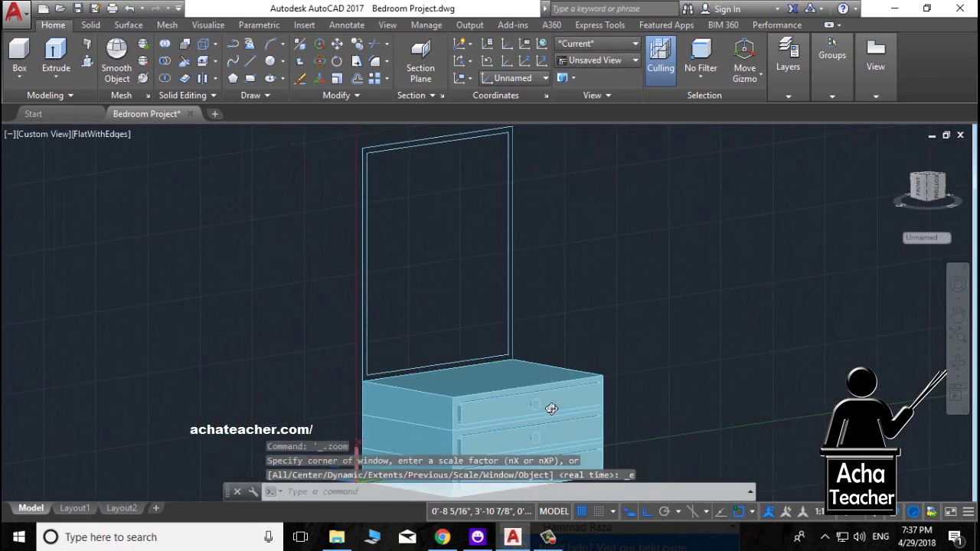
scroll(503, 333, "up", 2)
scroll(462, 361, "up", 2)
mouse_move(462, 361)
middle_mouse_down("shift")
mouse_move(433, 396)
mouse_move(505, 394)
mouse_move(527, 379)
mouse_move(470, 355)
mouse_move(306, 350)
mouse_move(510, 390)
mouse_move(504, 404)
mouse_move(428, 376)
middle_mouse_up("shift")
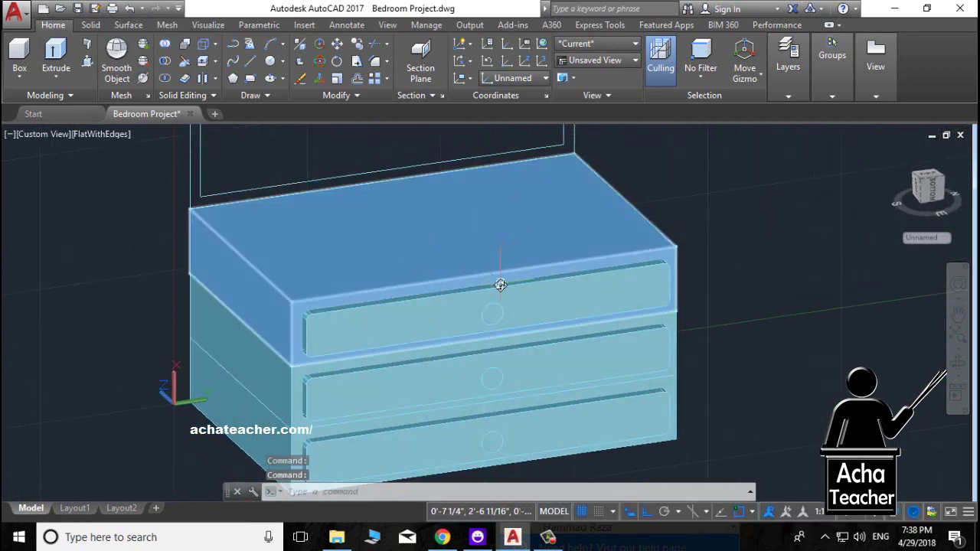
scroll(500, 285, "down", 3)
mouse_move(481, 317)
middle_mouse_down()
mouse_move(440, 350)
mouse_move(433, 395)
middle_mouse_up()
scroll(429, 337, "down", 2)
scroll(423, 329, "down", 1)
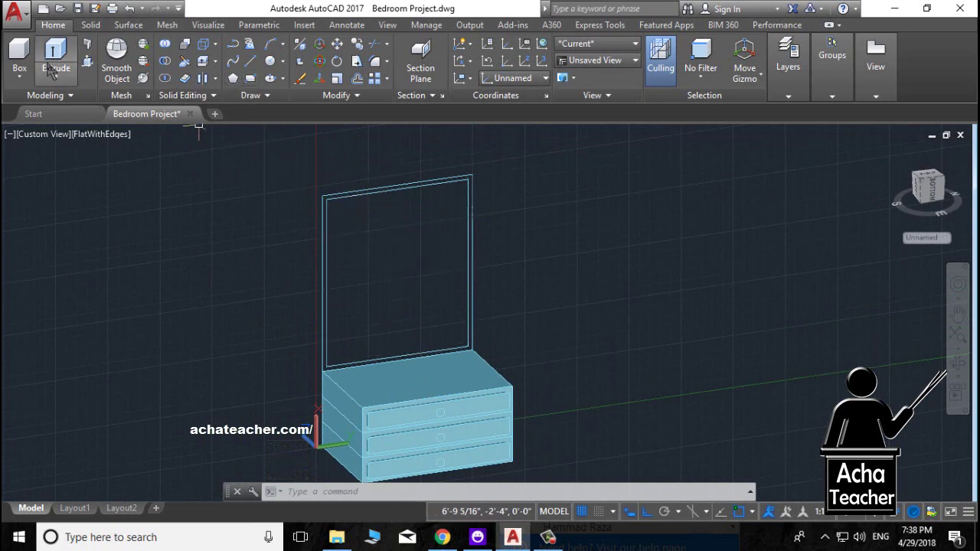
Step: Extrude the outer and inner mirror frame outlines 1" thick
left_click(327, 202)
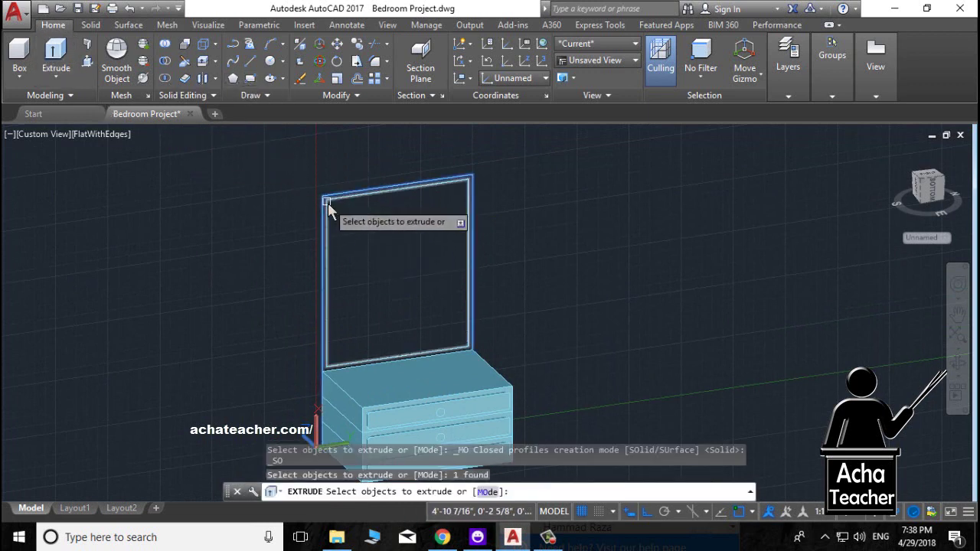
left_click(328, 203)
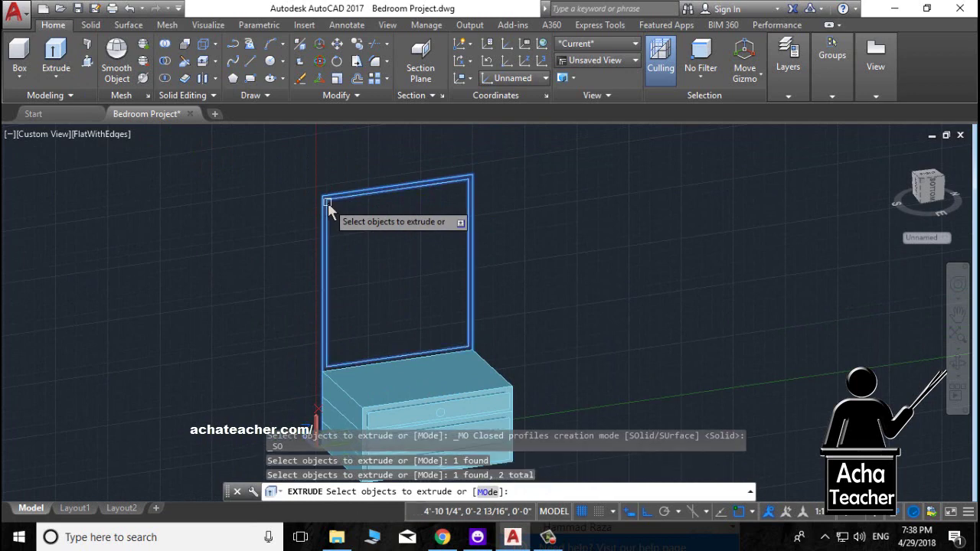
key("Return")
type("1'")
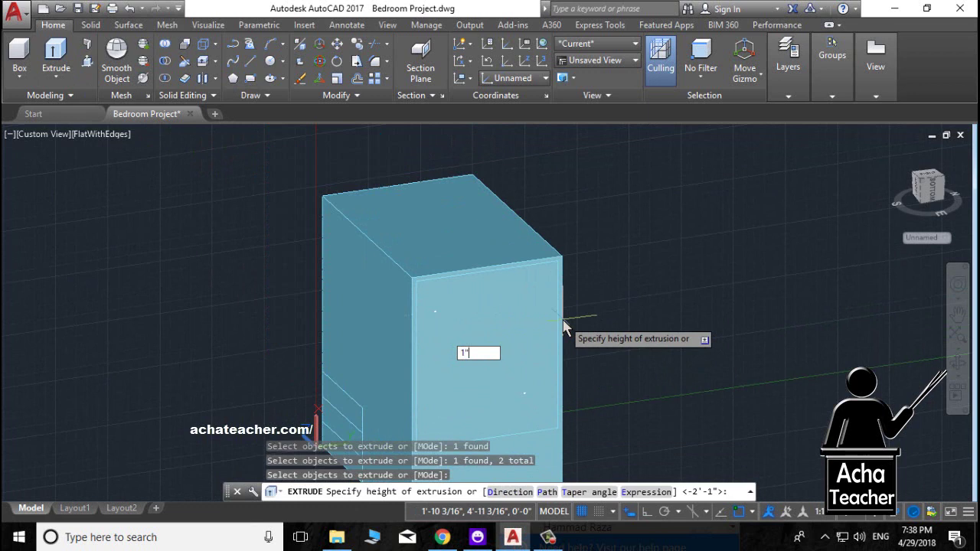
key("Return")
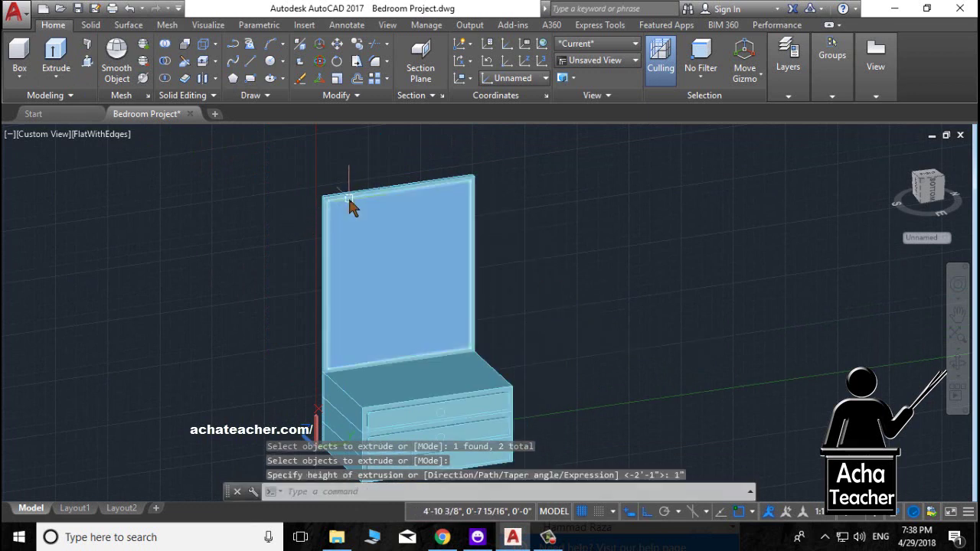
left_click(341, 203)
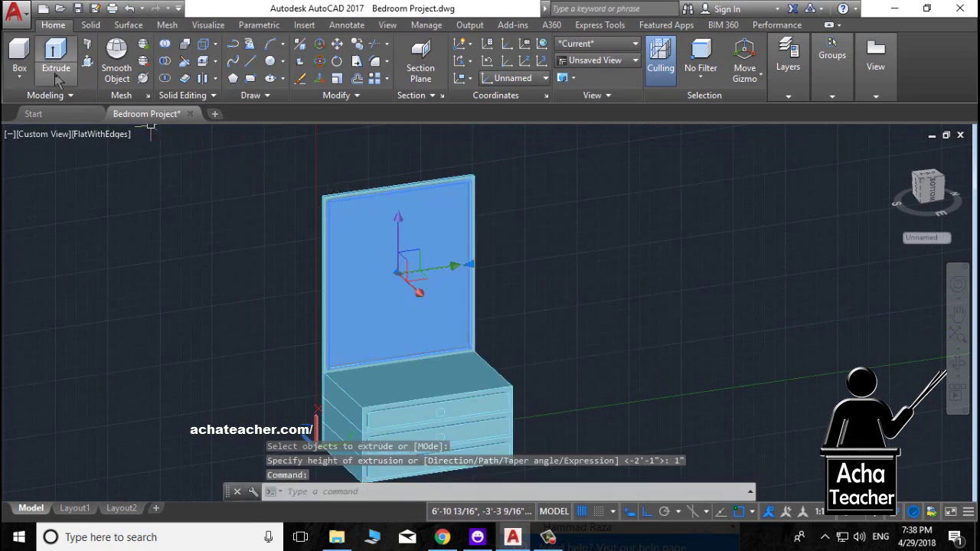
left_click(46, 59)
left_click(340, 217, "shift")
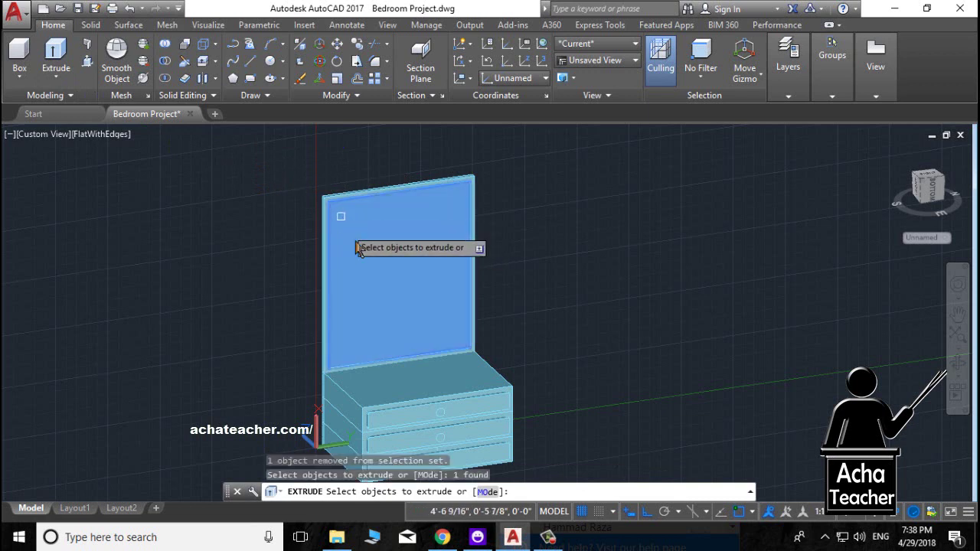
key("Return")
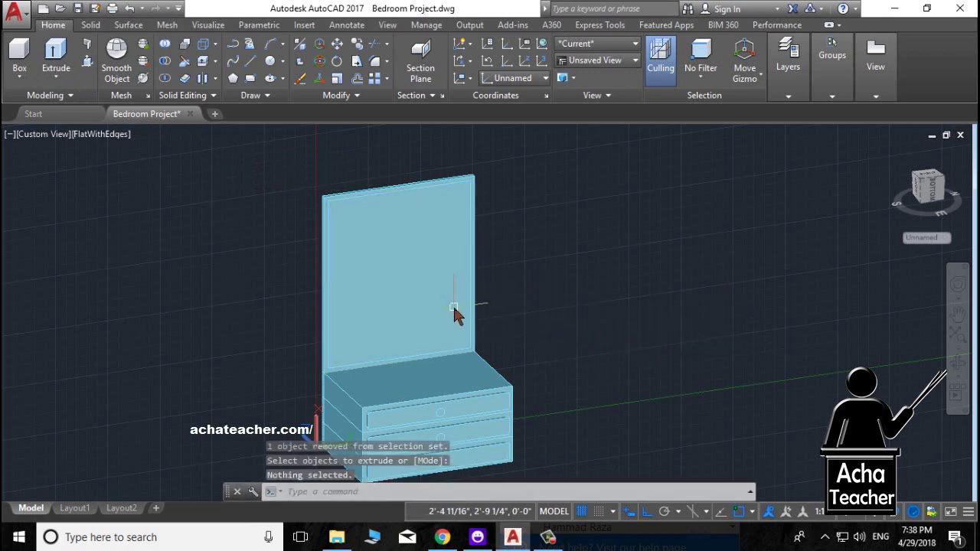
Step: Press-pull the inner mirror panel area out by 1
left_click(88, 66)
left_click(381, 280)
type("1")
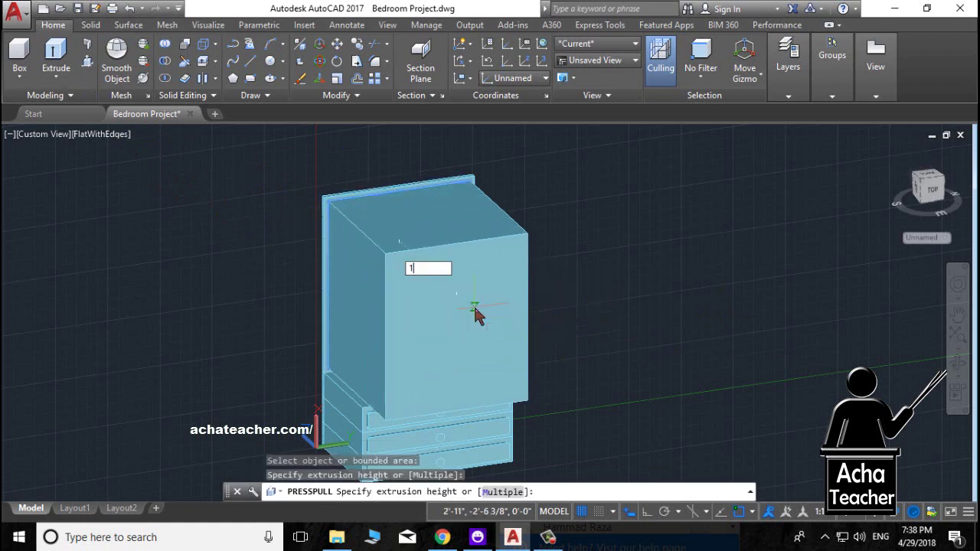
key("Return")
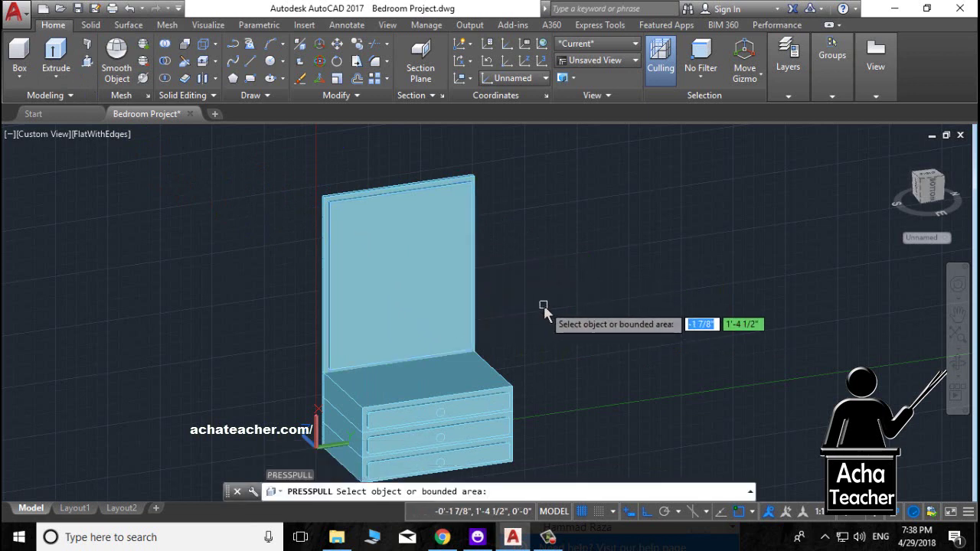
middle_click_drag(445, 441, 442, 399)
key("Escape")
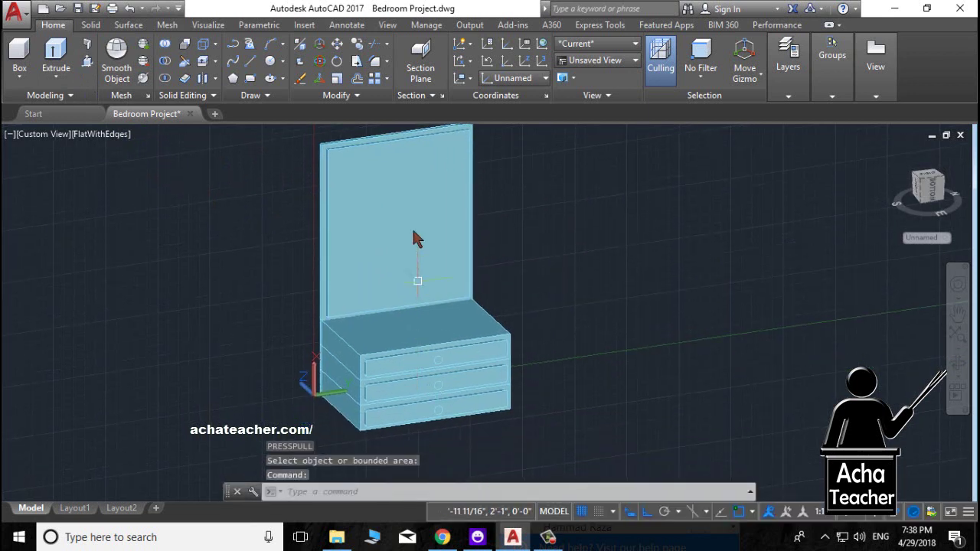
scroll(389, 276, "up", 1)
scroll(421, 170, "up", 2)
scroll(433, 184, "up", 3)
scroll(434, 187, "up", 2)
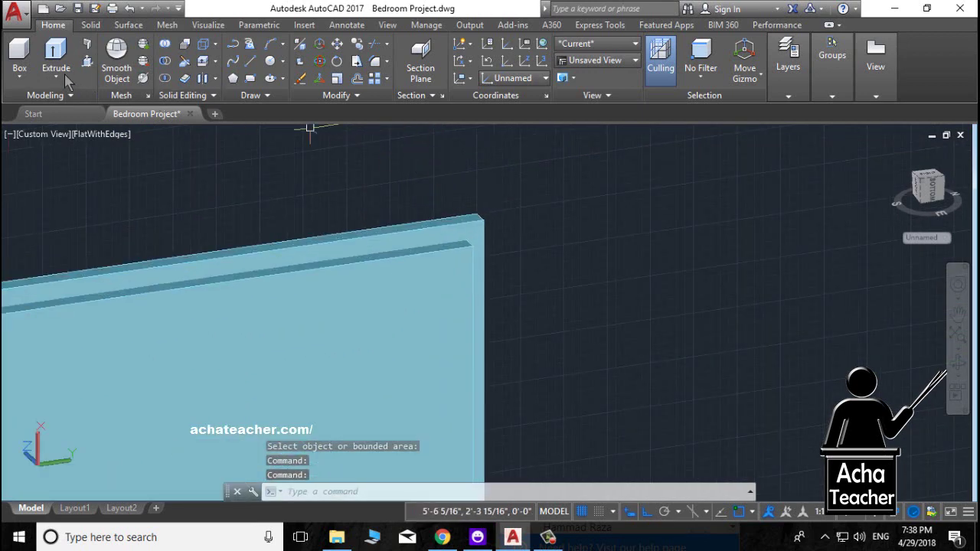
Step: Fillet the mirror panel's top-right inner edge
left_click(90, 25)
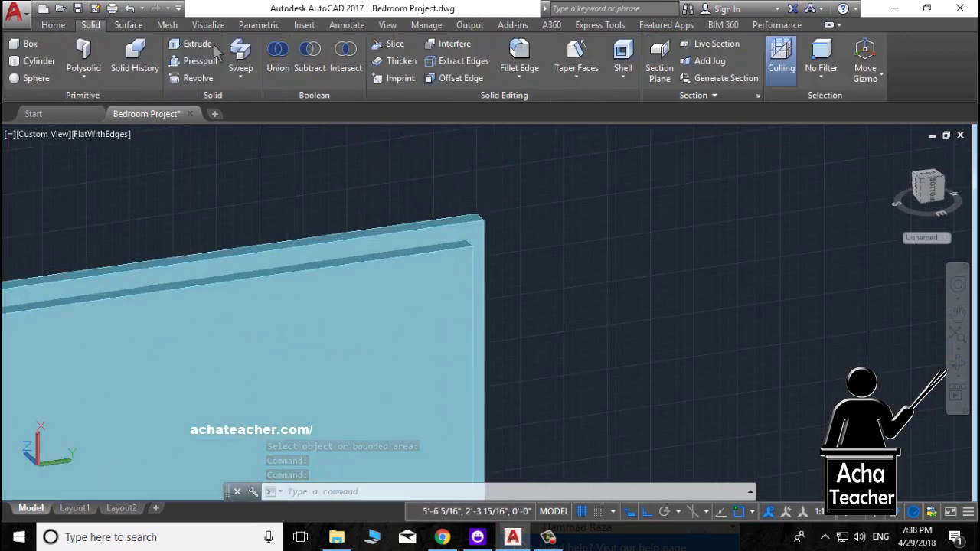
left_click(519, 51)
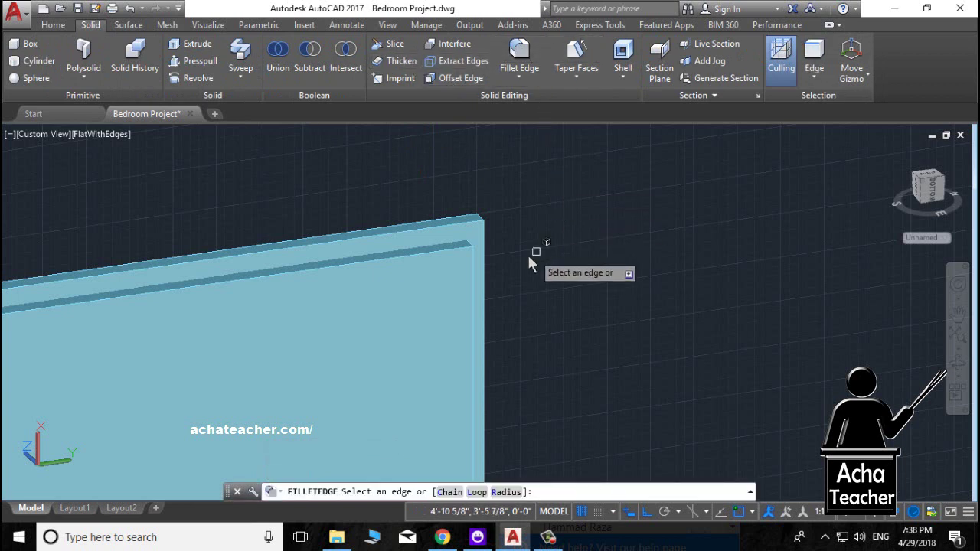
left_click(469, 243)
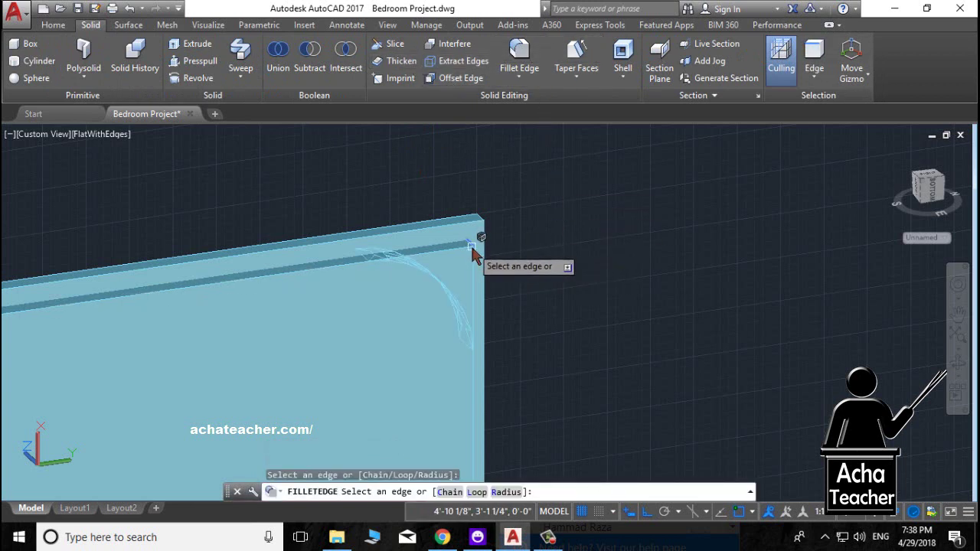
key("Return")
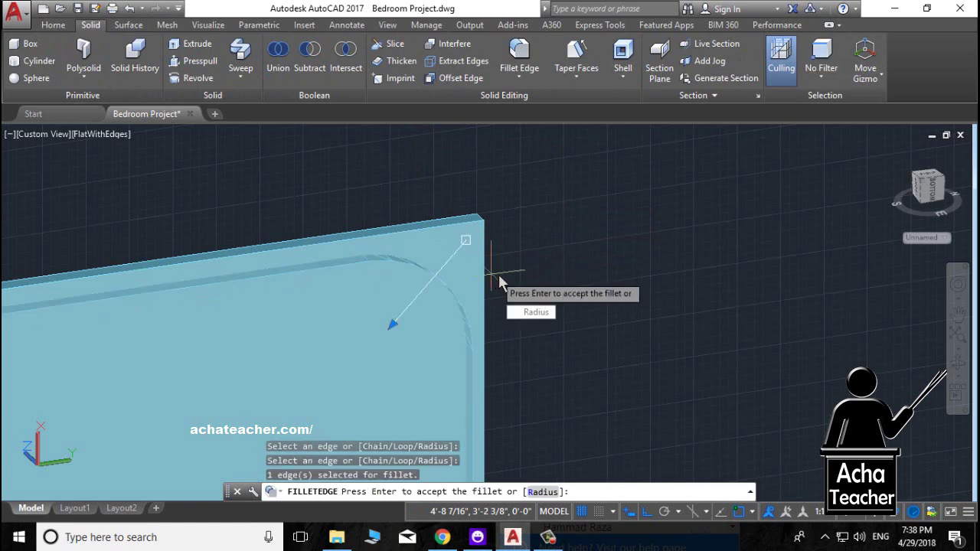
scroll(291, 301, "down", 2)
scroll(305, 302, "down", 2)
scroll(298, 305, "up", 3)
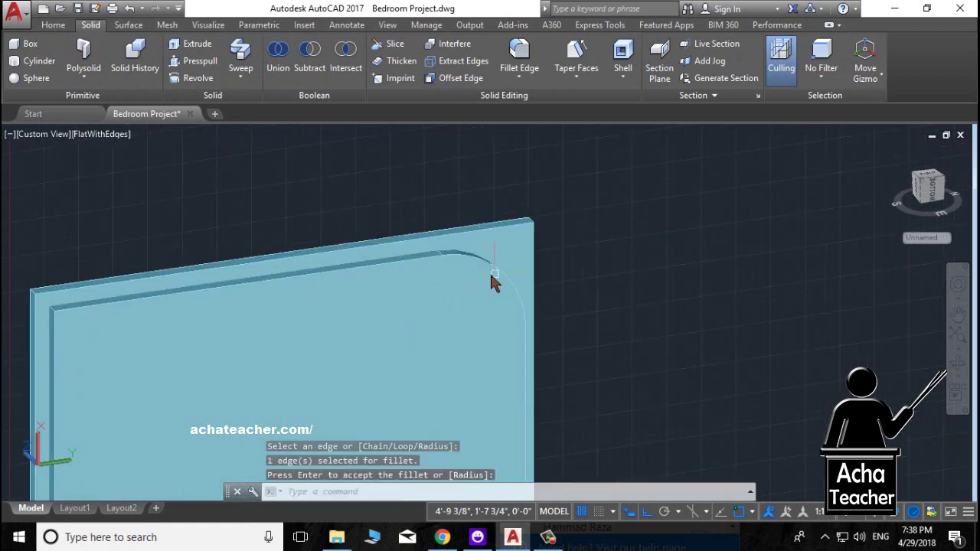
middle_click_drag(302, 252, 442, 189)
key("Return")
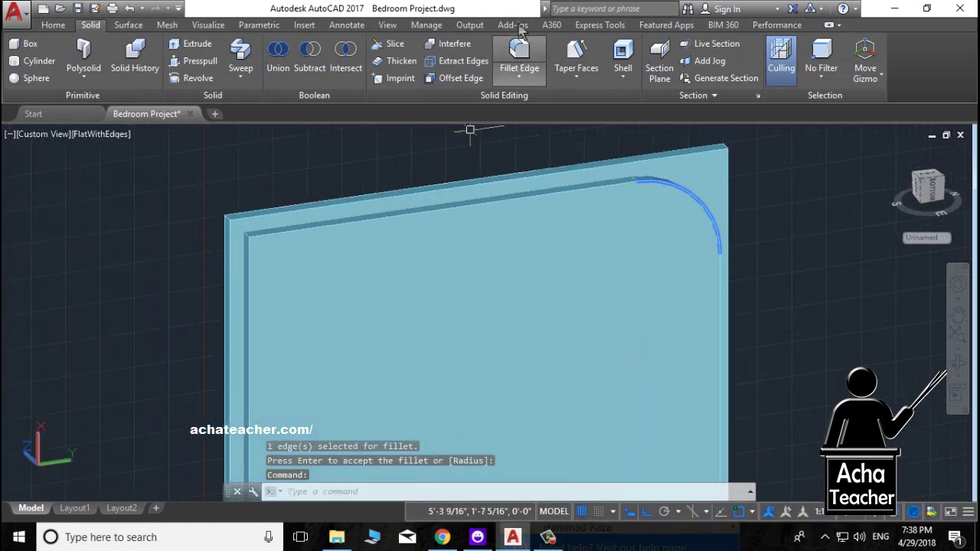
Step: Go back to the Solid tools and start another Fillet Edge
left_click(514, 25)
left_click(53, 26)
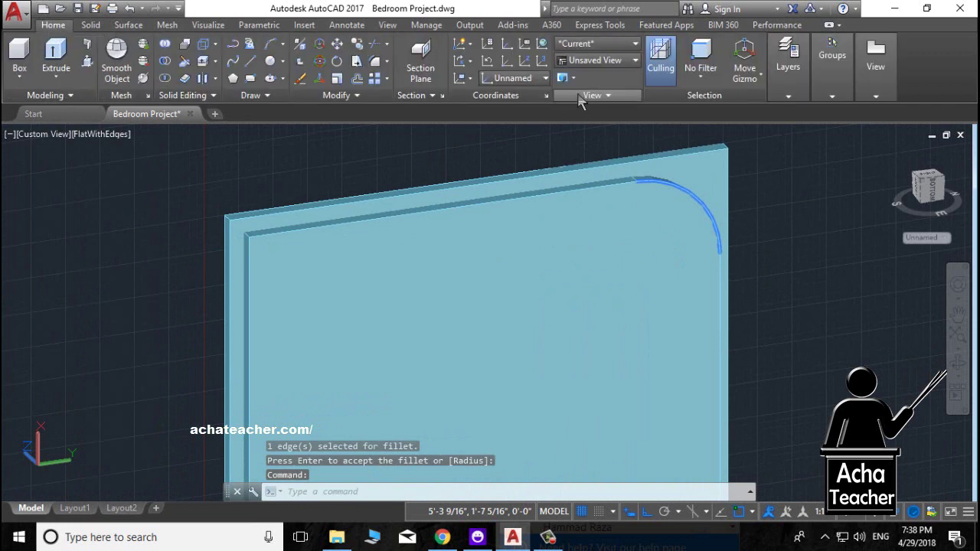
left_click(91, 24)
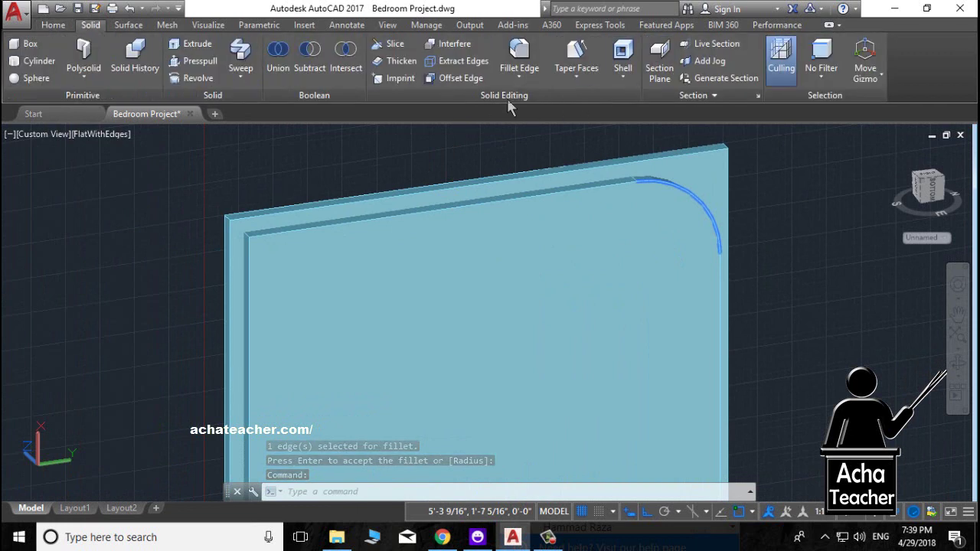
left_click(532, 49)
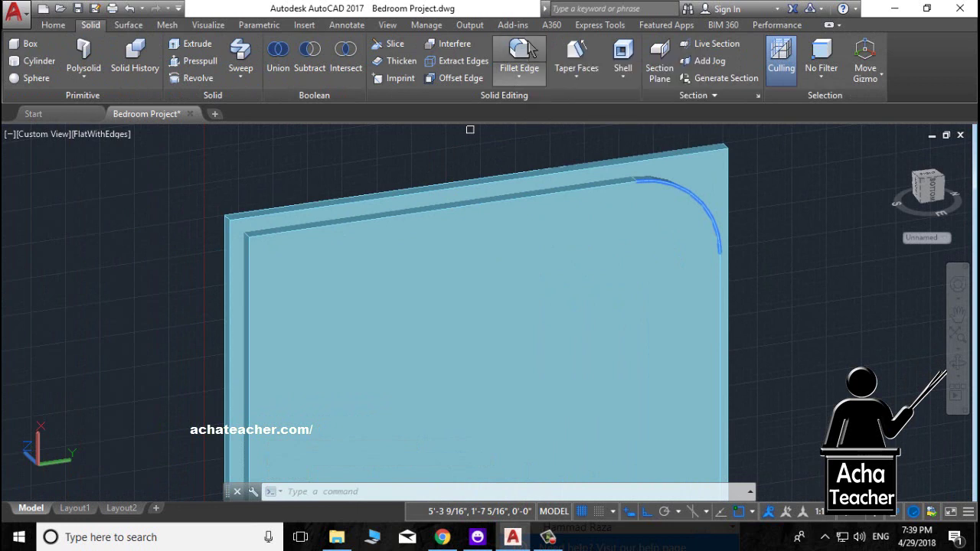
Step: Set the edge fillet radius to 0'-6"
right_click(280, 243)
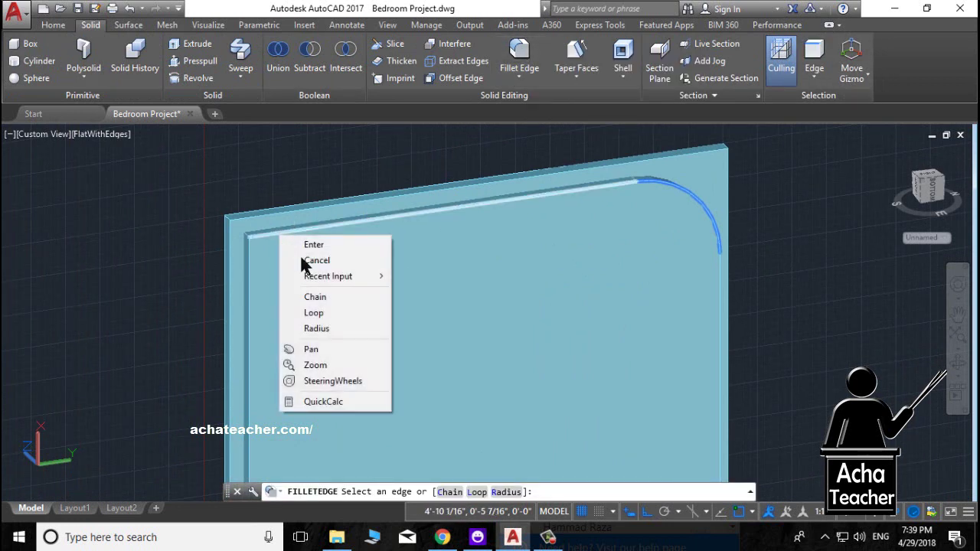
left_click(335, 326)
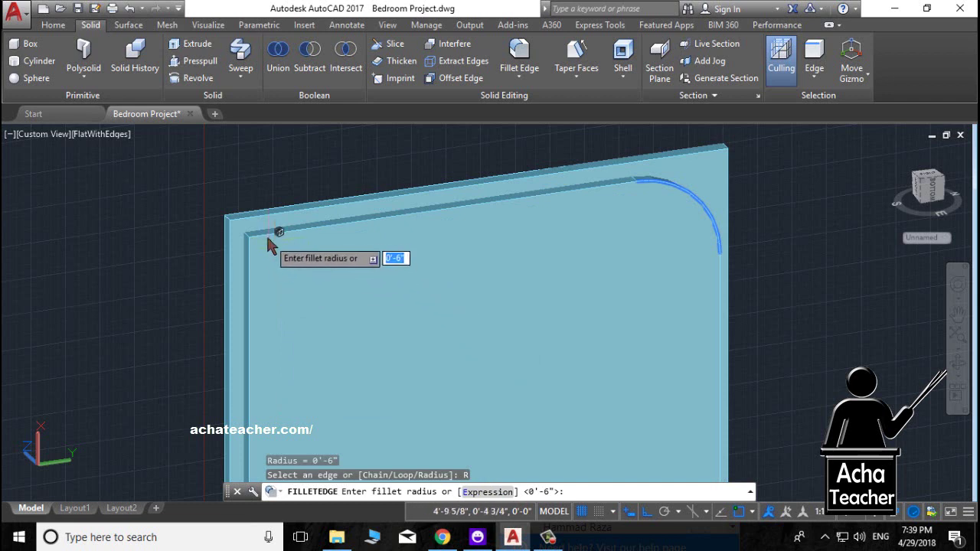
key("Return")
key("Return")
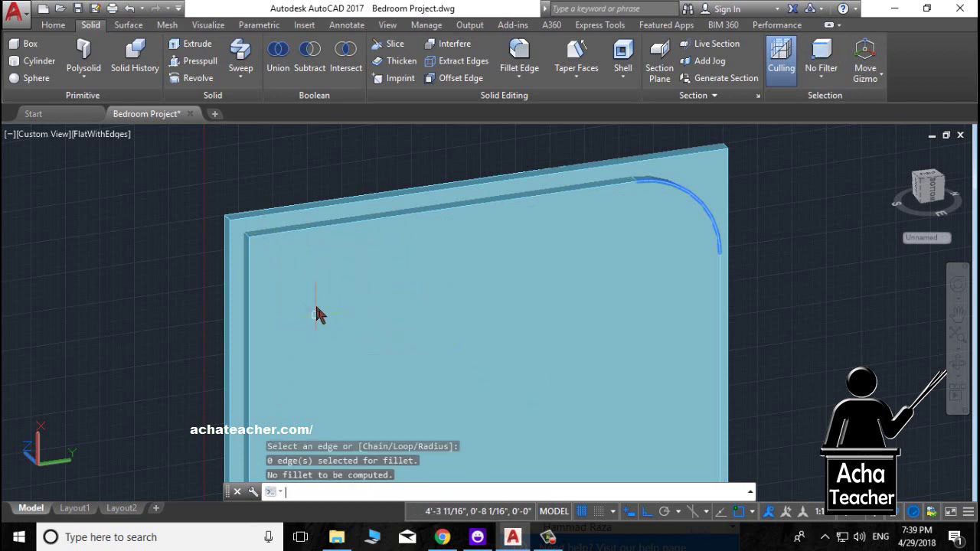
left_click(518, 61)
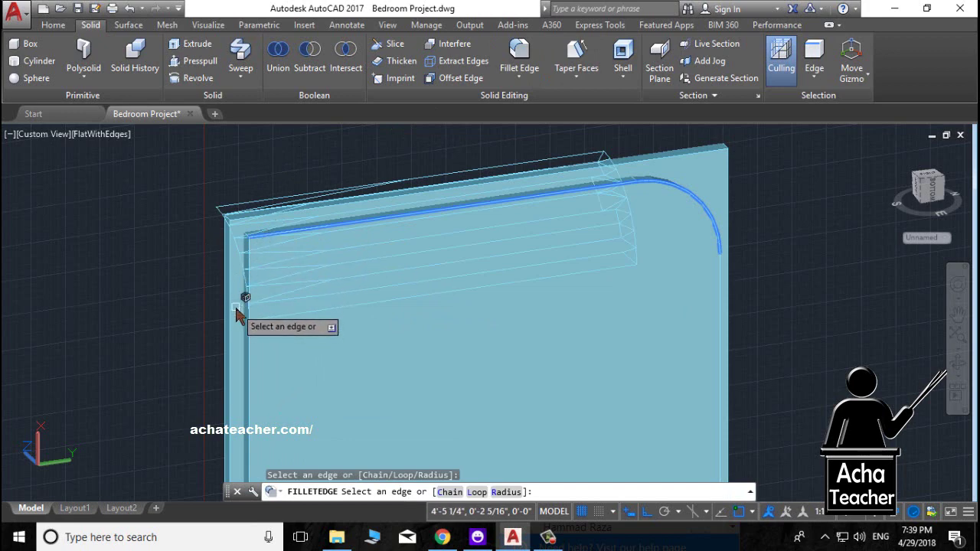
key("Escape")
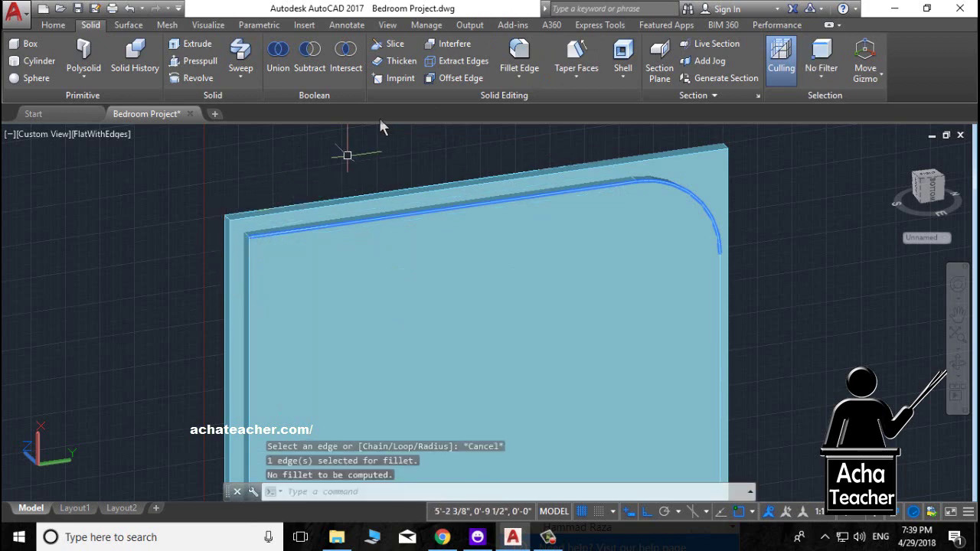
Step: Fillet the panel's top-left inner corner edge and orbit to check the front face
left_click(519, 61)
scroll(295, 221, "up", 3)
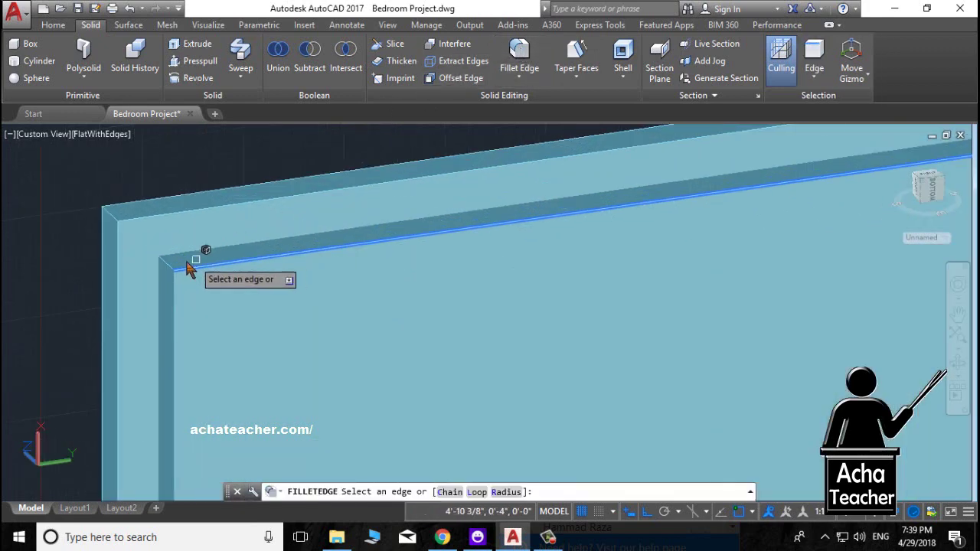
left_click(169, 266)
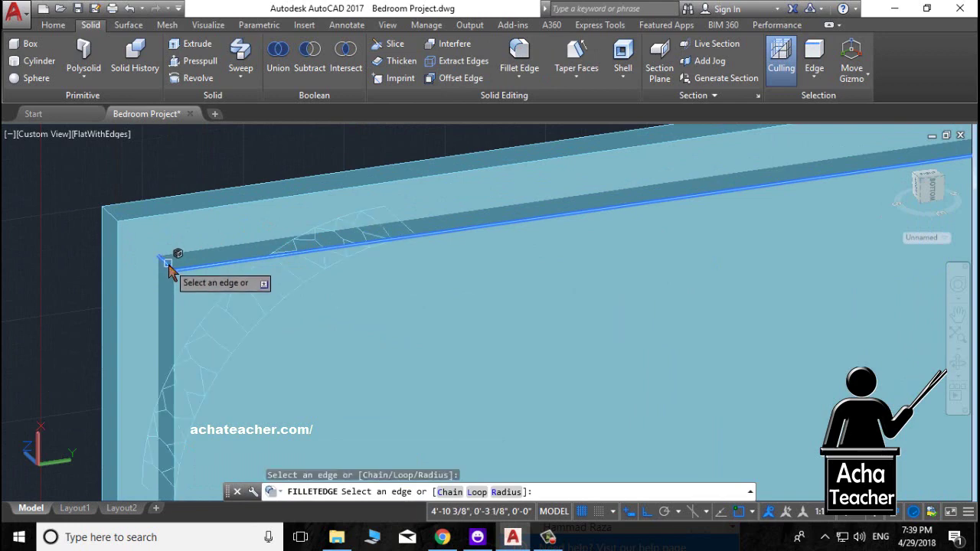
key("Return")
key("Return")
key("Return")
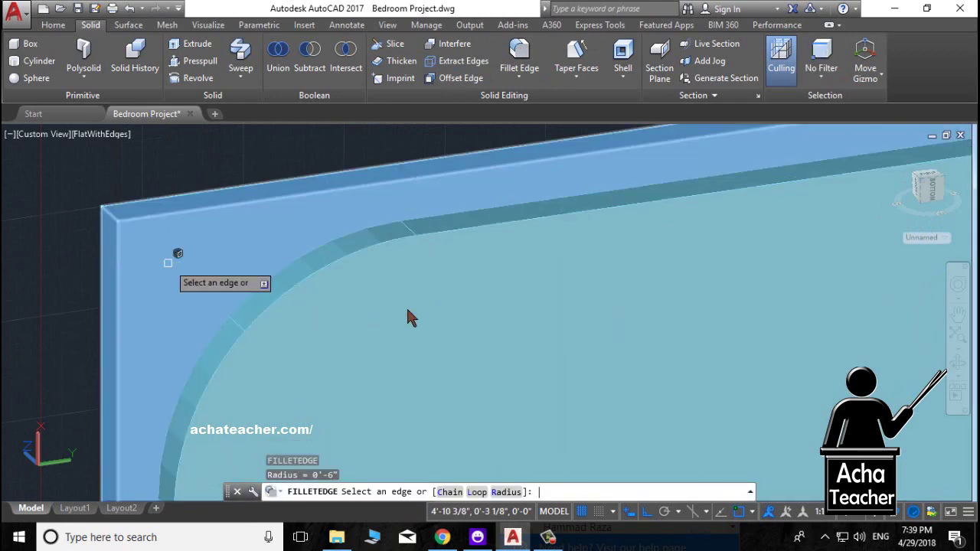
scroll(407, 317, "down", 3)
mouse_move(268, 273)
middle_mouse_down("shift")
mouse_move(317, 340)
mouse_move(321, 212)
middle_mouse_up("shift")
scroll(350, 329, "down", 3)
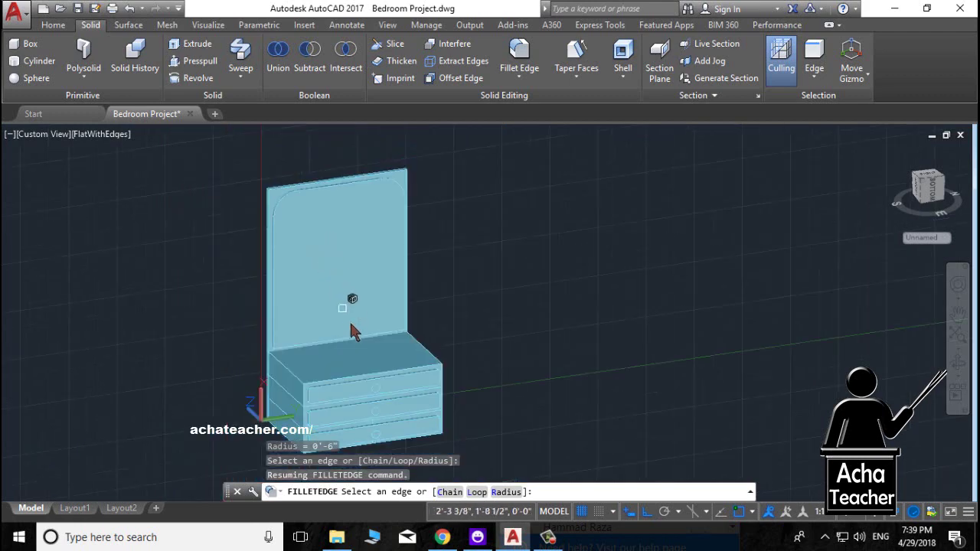
scroll(368, 339, "up", 1)
scroll(412, 334, "up", 1)
scroll(410, 334, "up", 1)
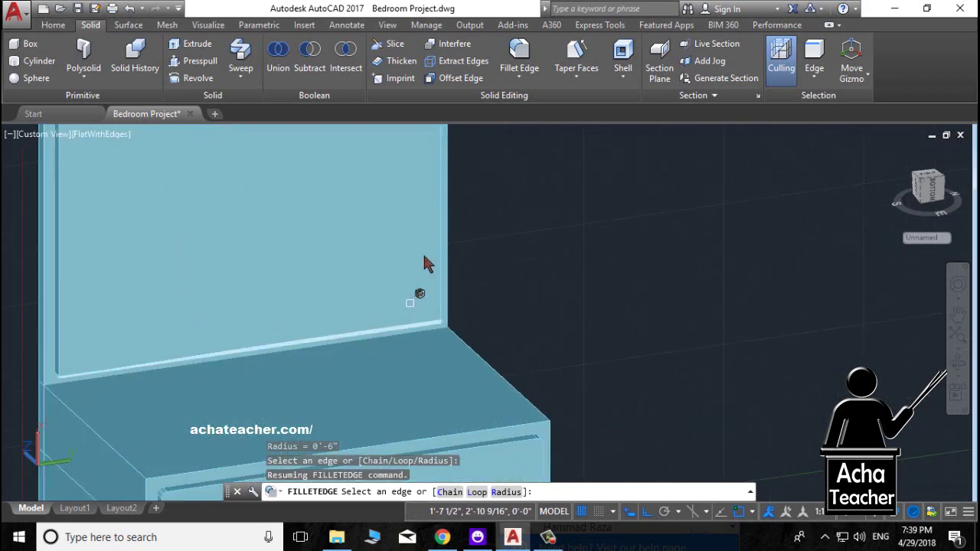
left_click(519, 55)
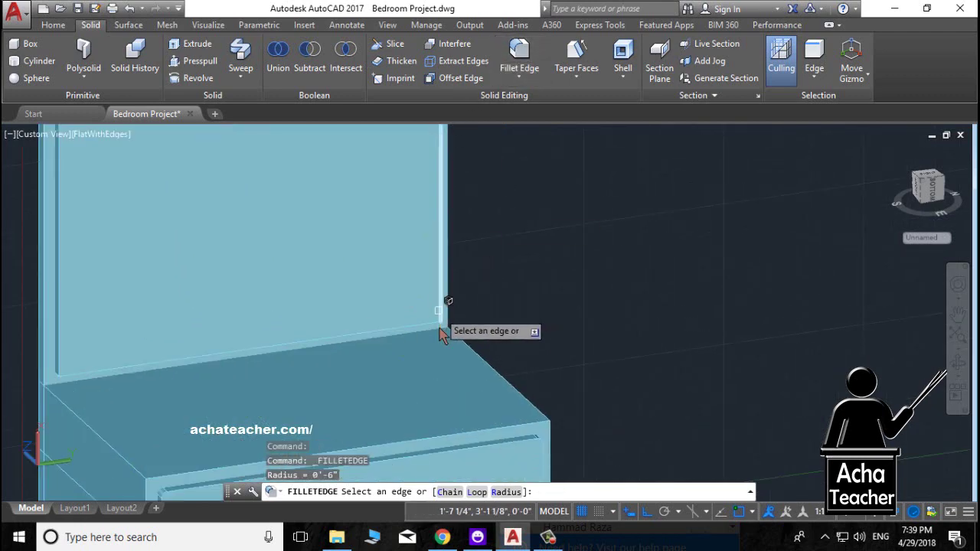
scroll(448, 317, "up", 1)
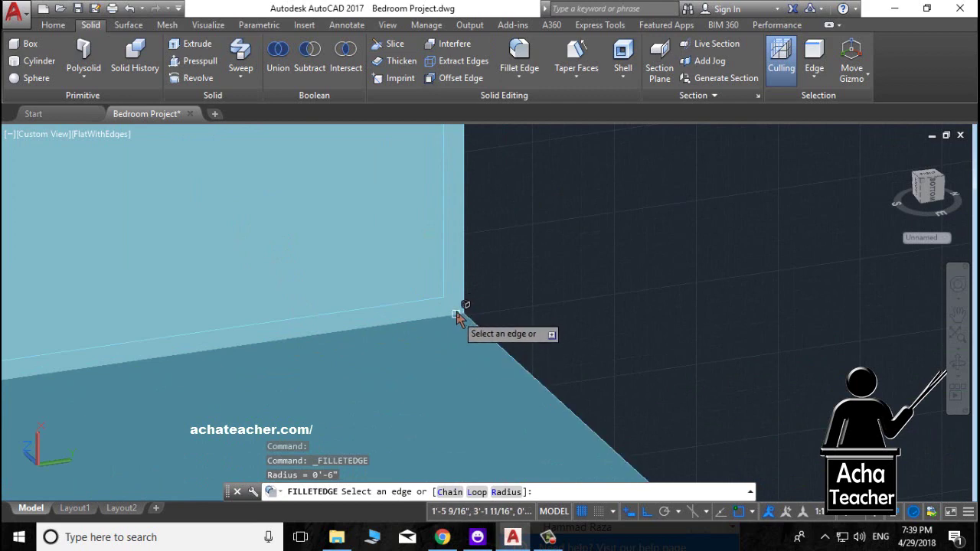
left_click(53, 24)
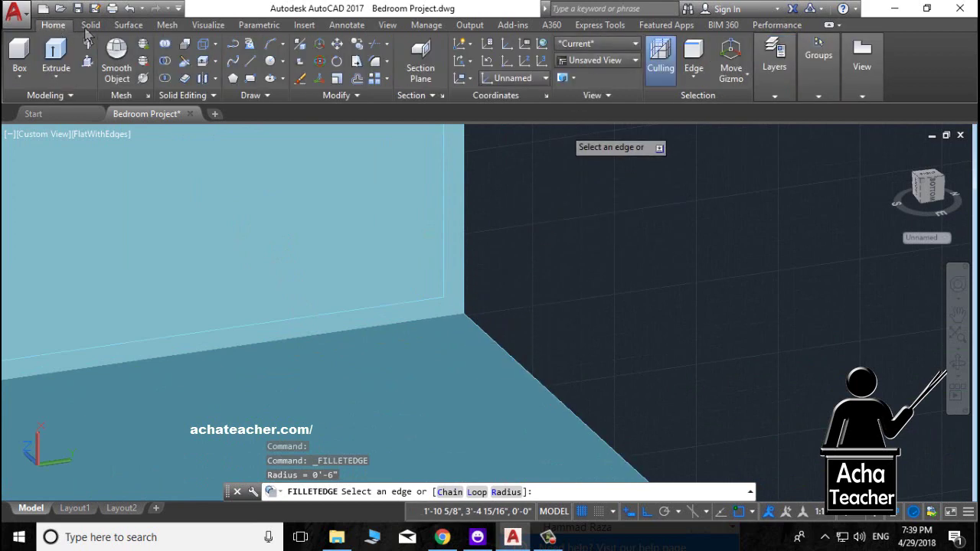
Step: Switch the visual style to 2D Wireframe
left_click(598, 43)
left_click(586, 81)
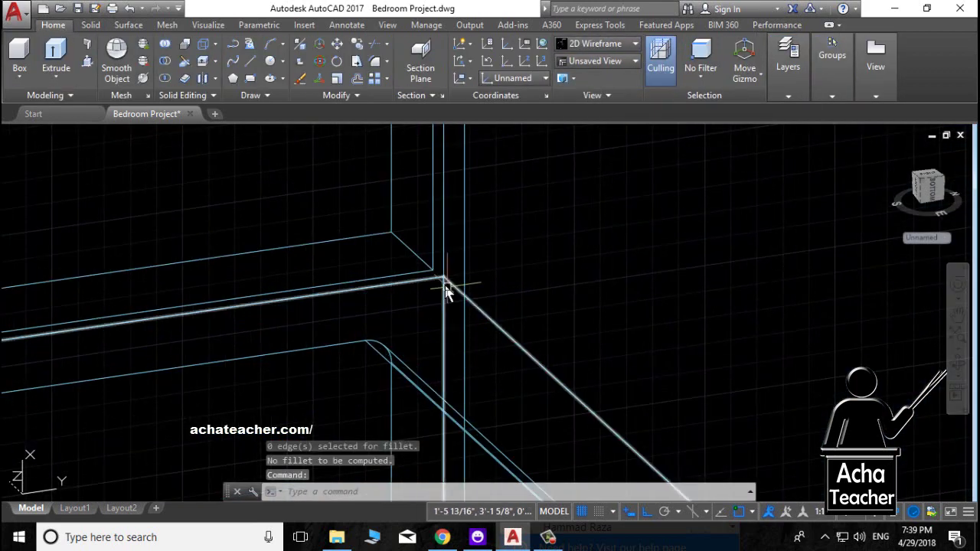
scroll(446, 292, "up", 1)
scroll(436, 260, "up", 2)
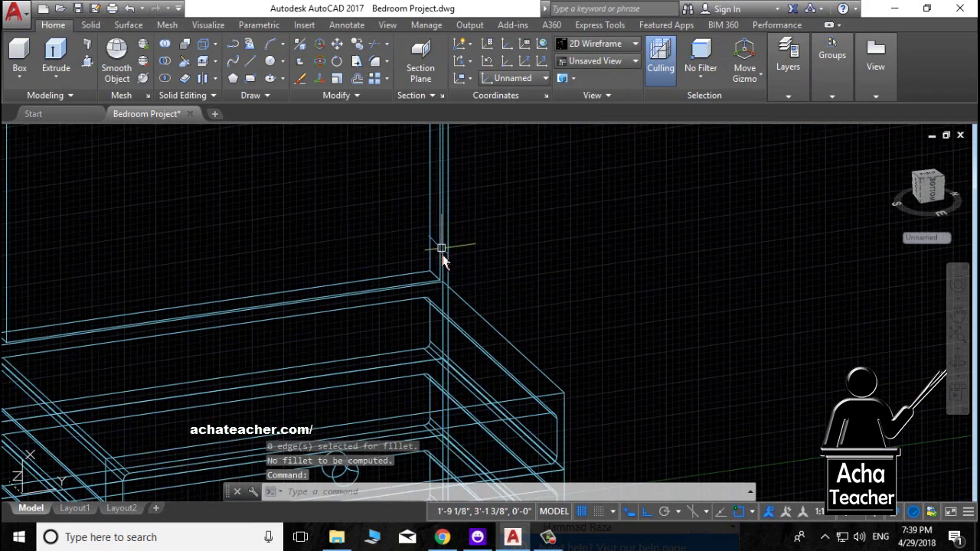
scroll(438, 275, "down", 2)
scroll(425, 199, "down", 3)
scroll(431, 178, "up", 1)
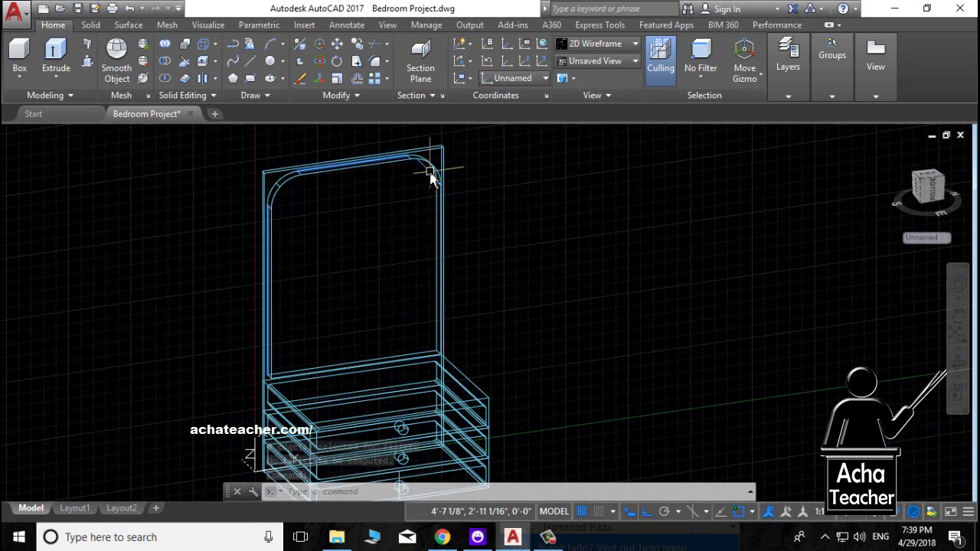
scroll(431, 178, "up", 2)
scroll(451, 419, "down", 2)
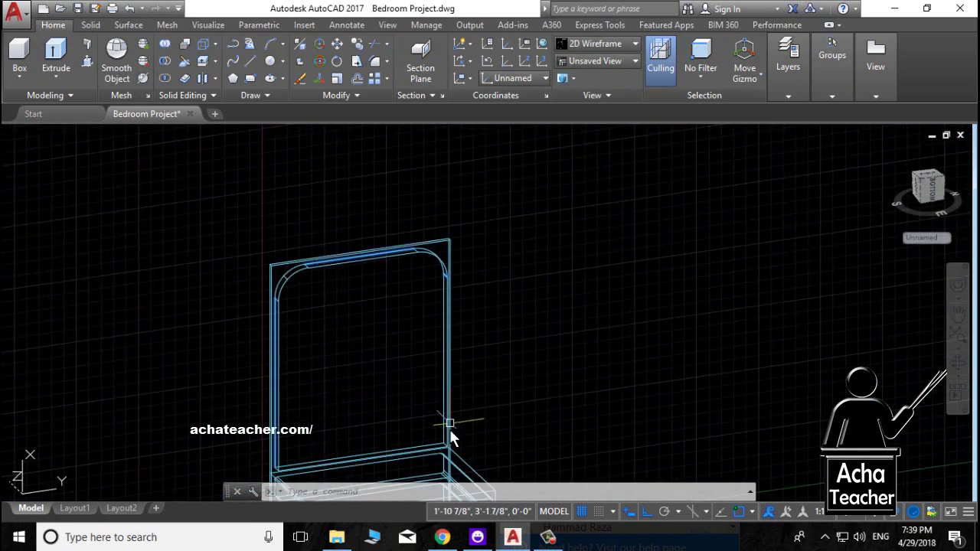
scroll(449, 441, "up", 2)
scroll(450, 441, "up", 2)
scroll(439, 411, "up", 2)
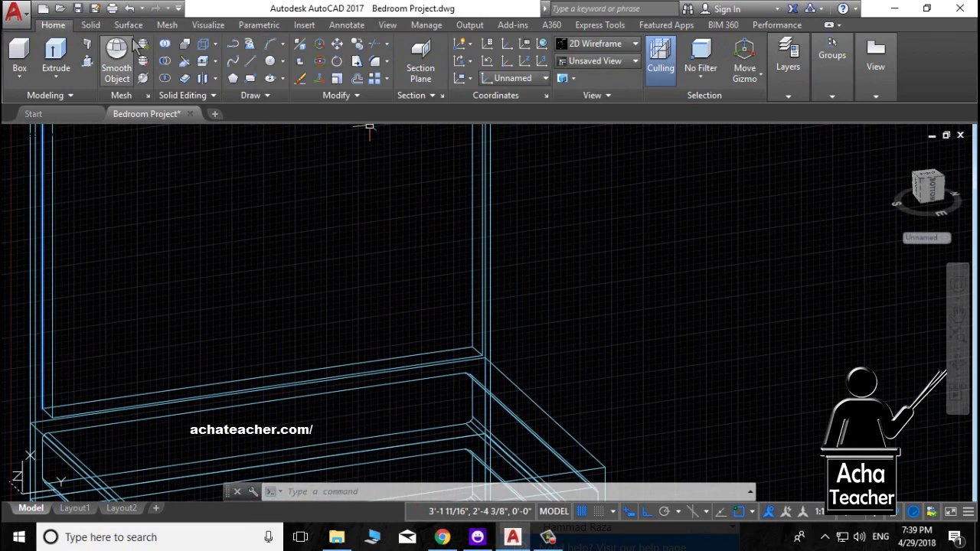
Step: Fillet the mirror's lower-right inner corner edge
left_click(92, 25)
left_click(519, 58)
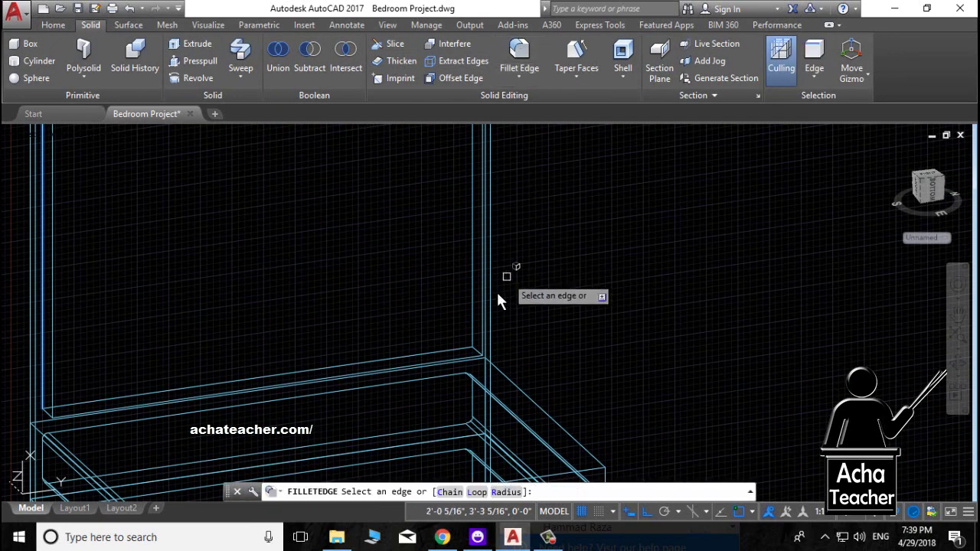
scroll(463, 361, "up", 2)
scroll(464, 361, "down", 2)
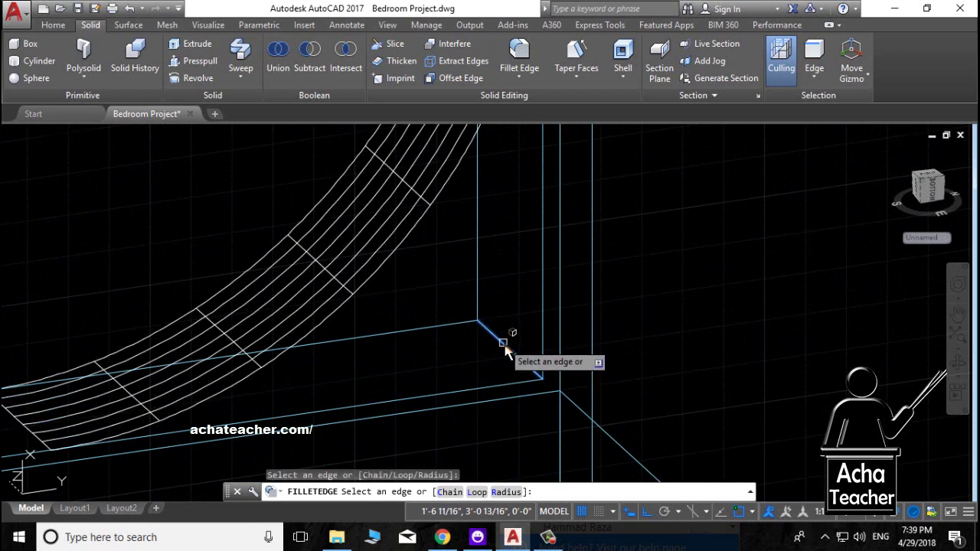
left_click(506, 346)
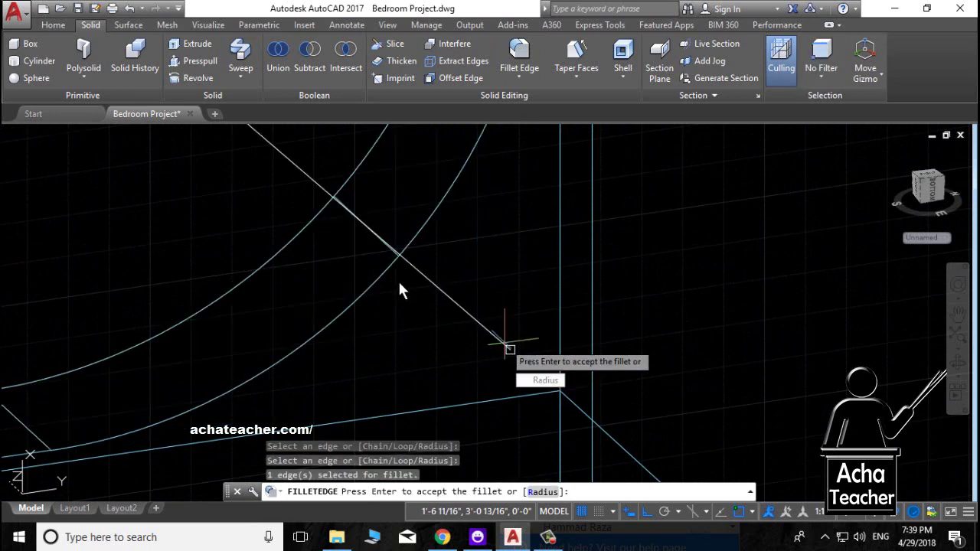
key("Return")
scroll(387, 344, "down", 3)
scroll(170, 359, "down", 2)
scroll(260, 354, "up", 3)
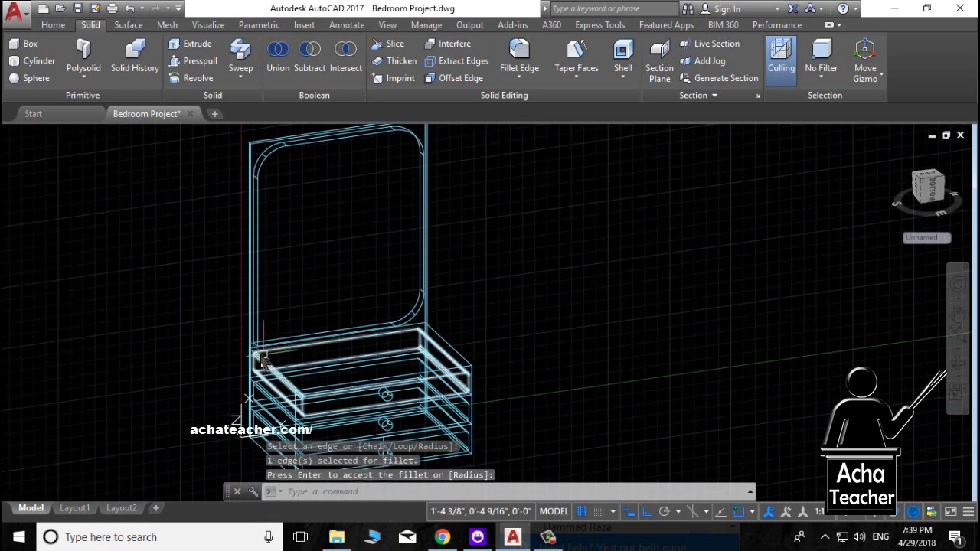
scroll(267, 324, "up", 3)
Step: Fillet the mirror opening's remaining bottom-left inner corner
left_click(510, 47)
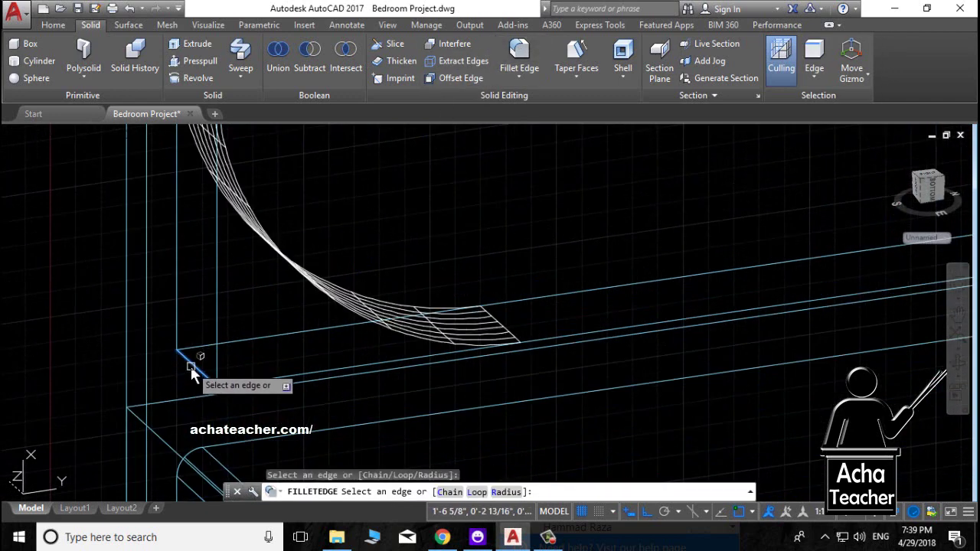
key("Return")
key("Return")
key("Return")
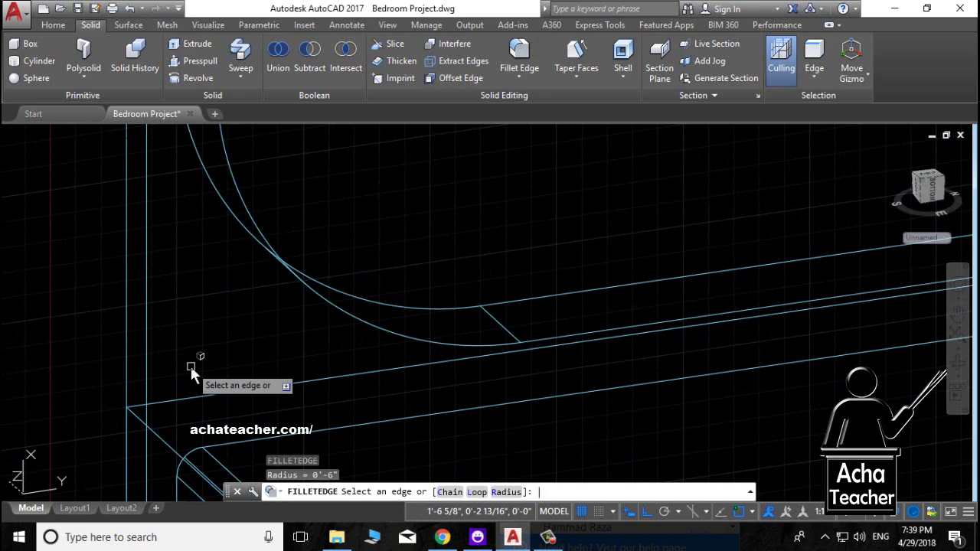
scroll(190, 363, "down", 8)
key("Return")
key("Escape")
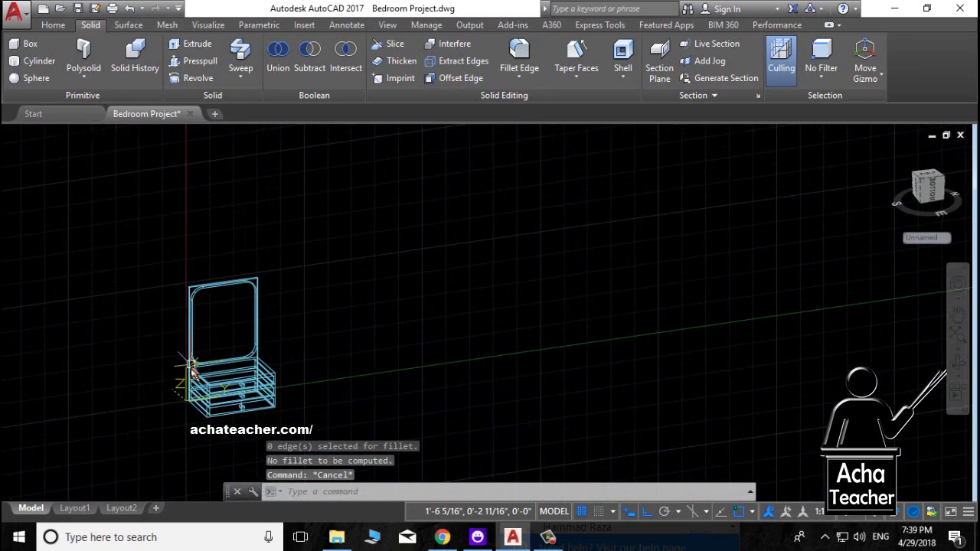
scroll(224, 345, "up", 5)
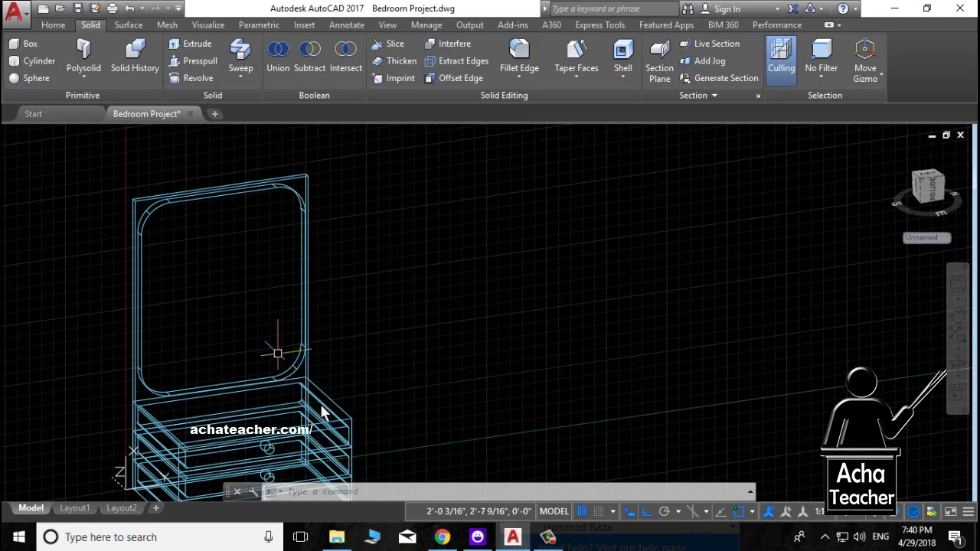
Step: Set the fillet radius to 3" and round the frame's top-right outer edge
left_click(519, 55)
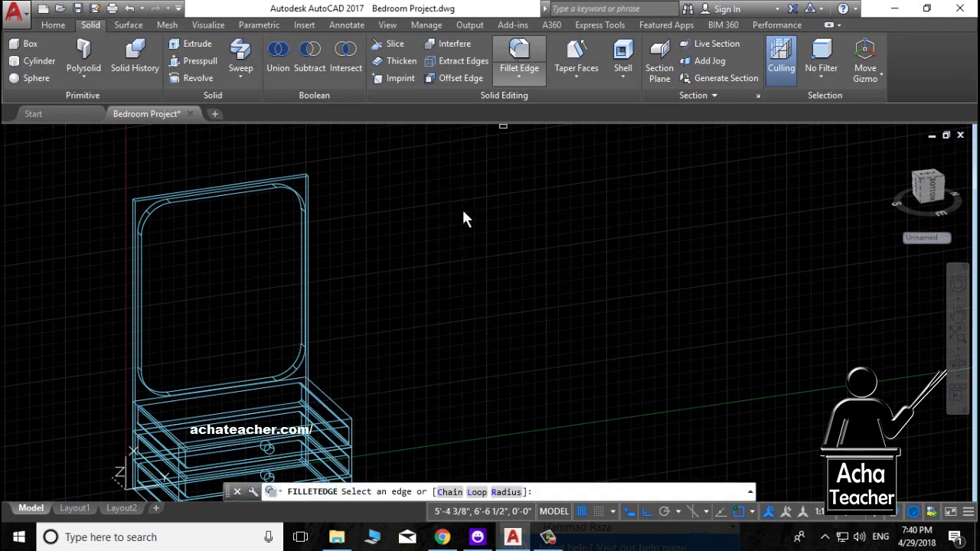
right_click(436, 238)
left_click(473, 330)
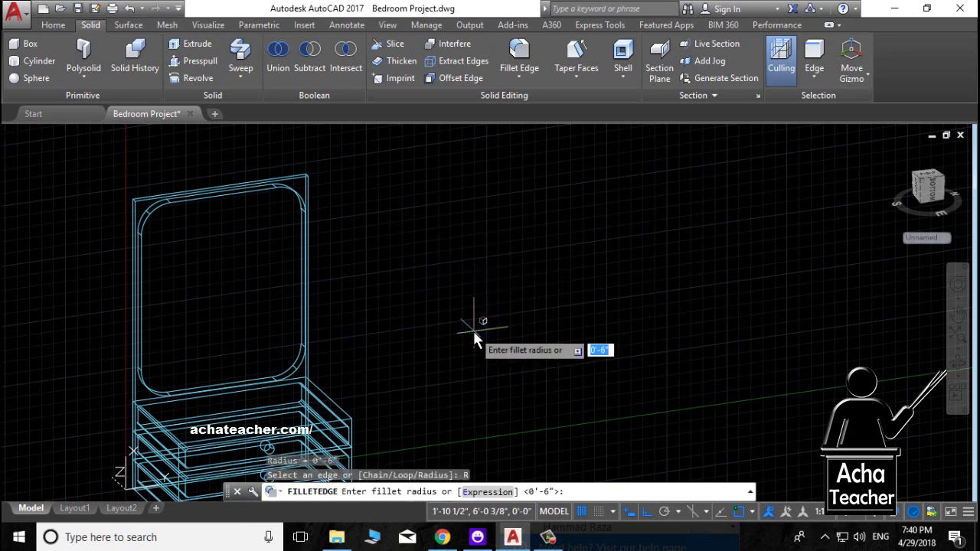
type("3")
key("Return")
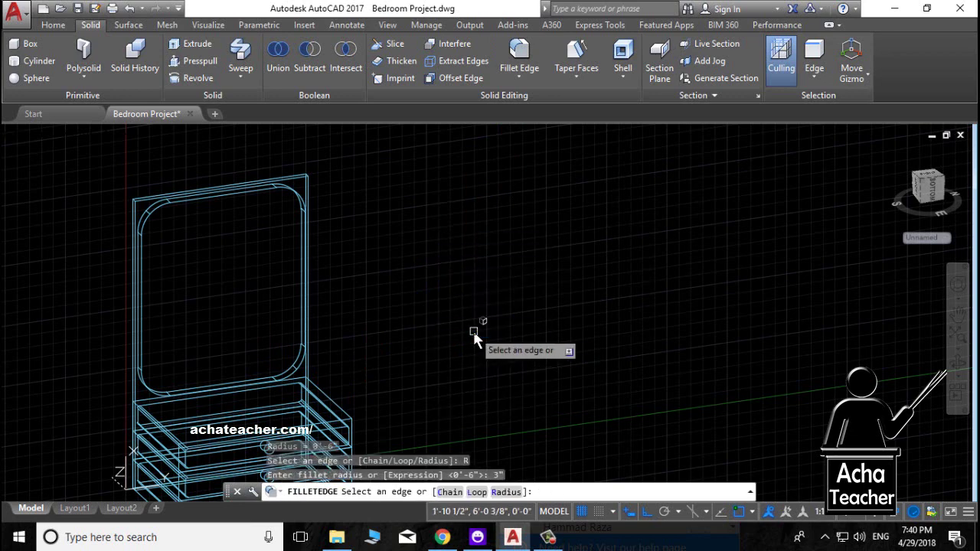
scroll(311, 176, "up", 3)
scroll(318, 188, "up", 2)
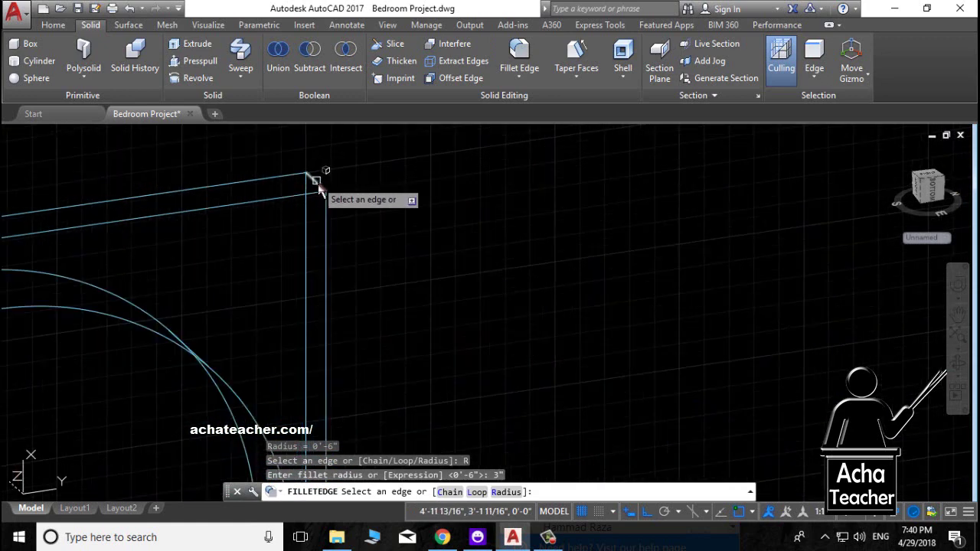
left_click(320, 187)
key("Return")
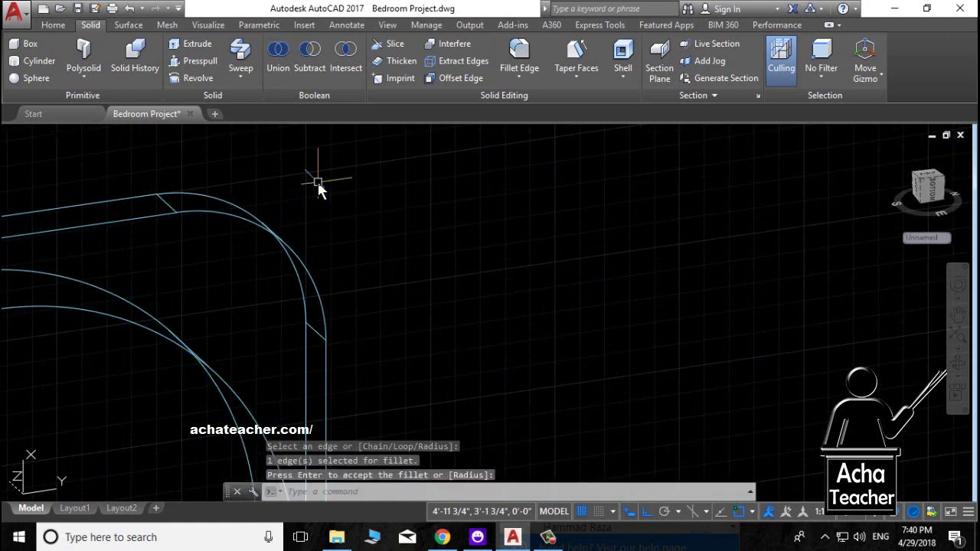
scroll(318, 196, "down", 3)
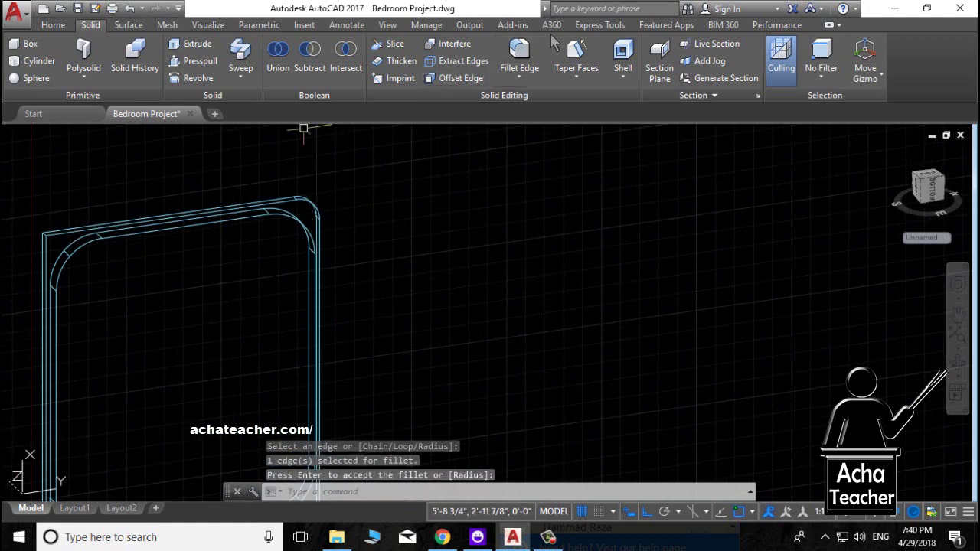
Step: Round the frame's top-left outer edge with the 3" fillet and recentre the view
left_click(520, 51)
middle_click_drag(201, 217, 491, 225)
scroll(358, 224, "up", 3)
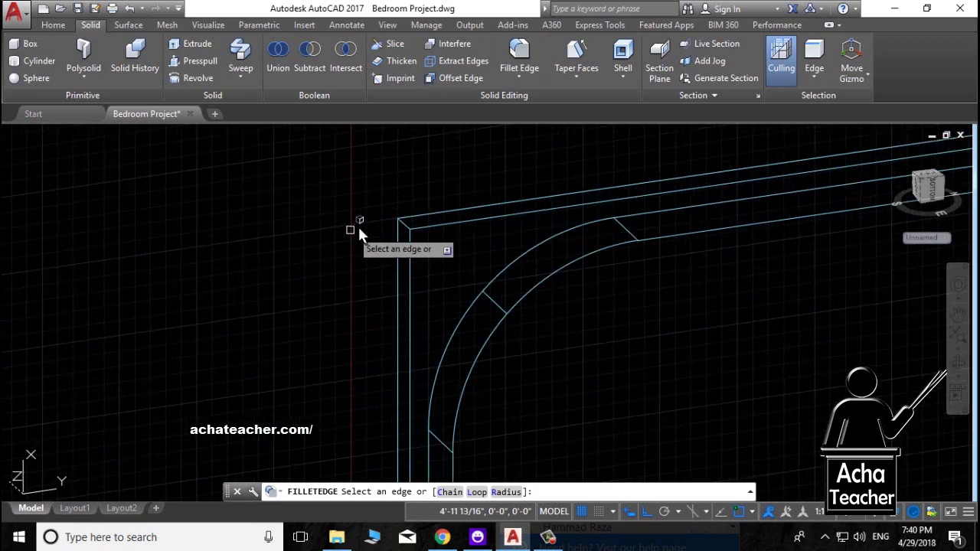
scroll(443, 215, "up", 2)
left_click(467, 217)
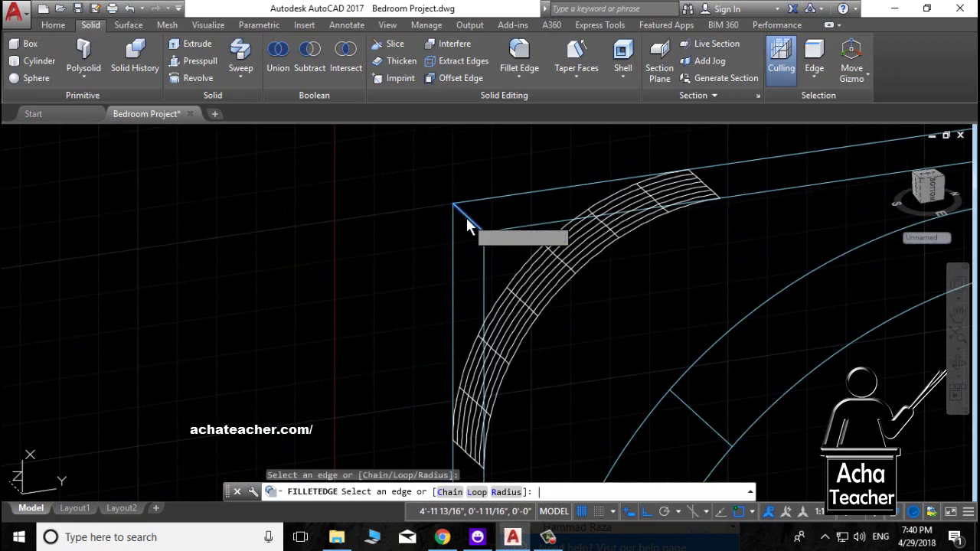
key("Return")
key("Return")
scroll(774, 184, "down", 3)
scroll(762, 201, "down", 2)
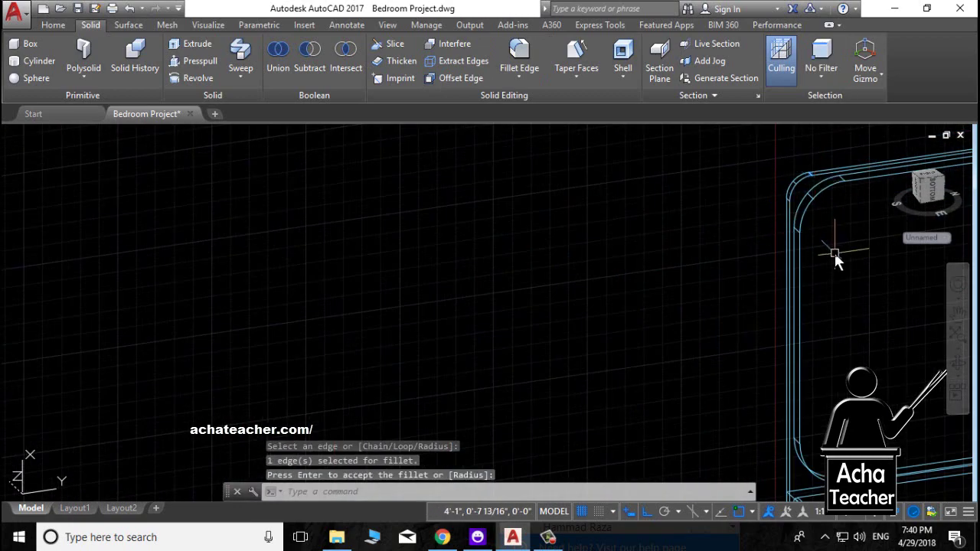
middle_click_drag(831, 237, 257, 278)
scroll(411, 219, "down", 1)
scroll(464, 212, "up", 5)
scroll(459, 215, "down", 6)
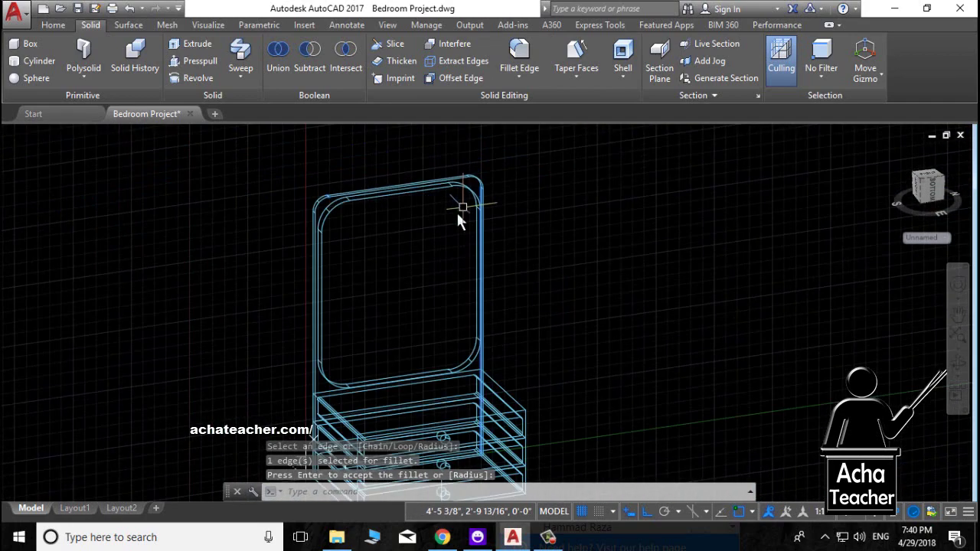
scroll(426, 247, "down", 3)
scroll(421, 280, "up", 3)
scroll(422, 291, "up", 1)
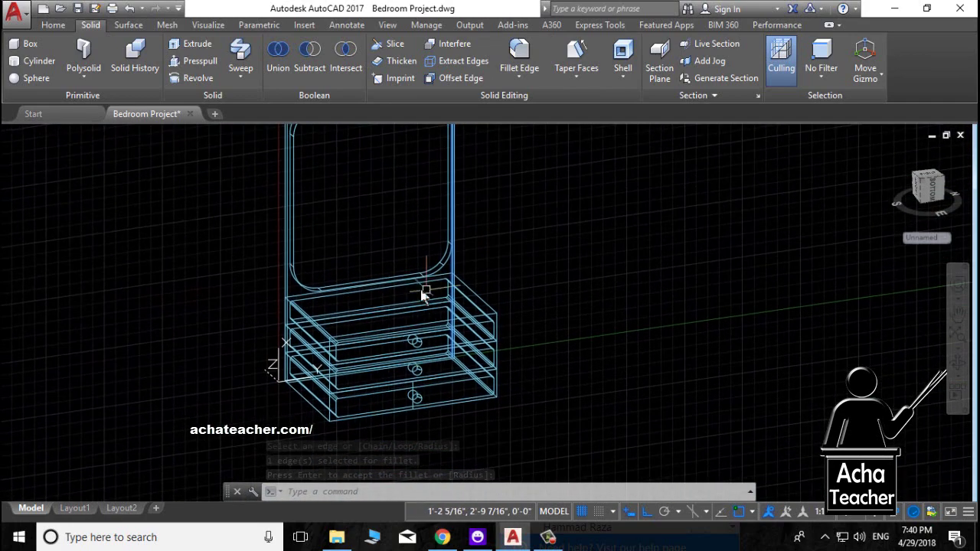
scroll(475, 314, "up", 2)
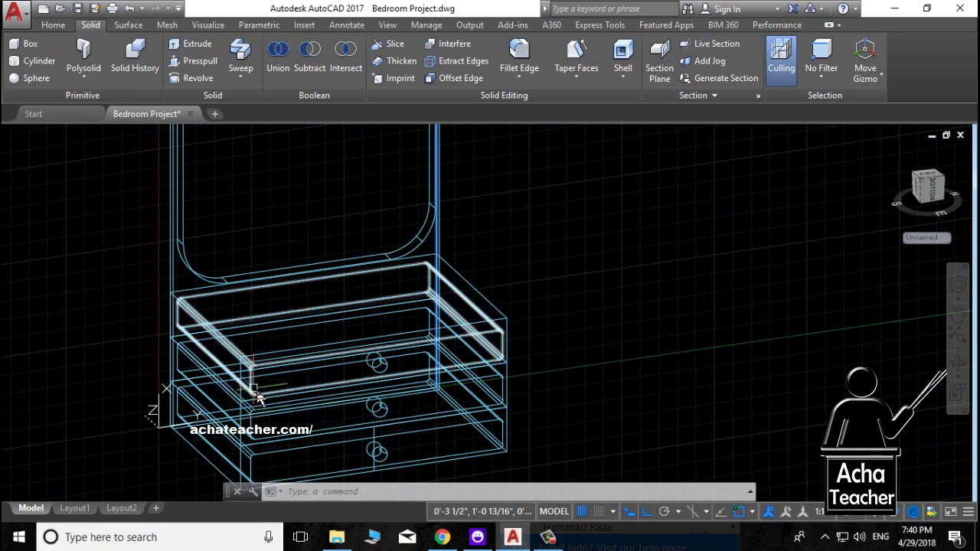
scroll(307, 310, "up", 3)
scroll(306, 295, "up", 2)
type("sahde")
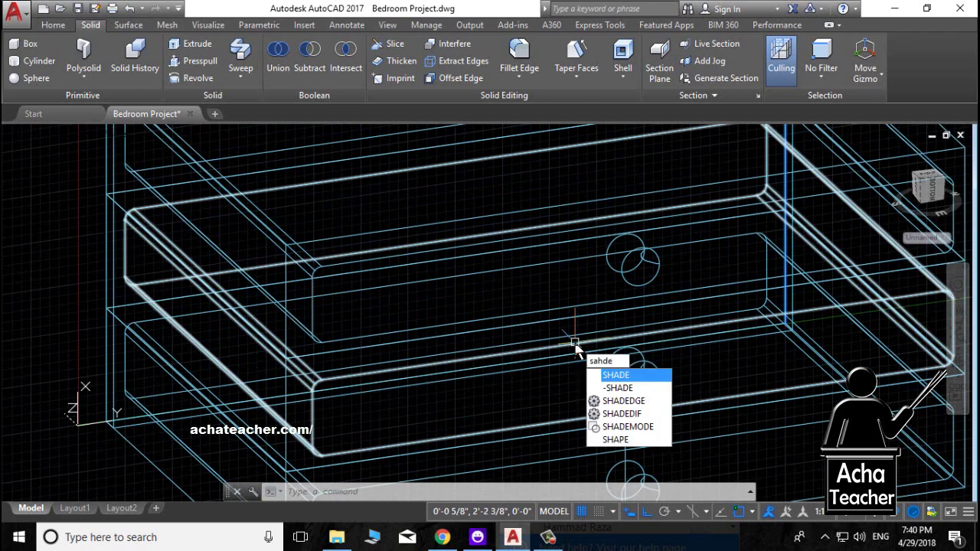
Step: Shade the dresser and mirror as solids and frame the whole wardrobe
key("Return")
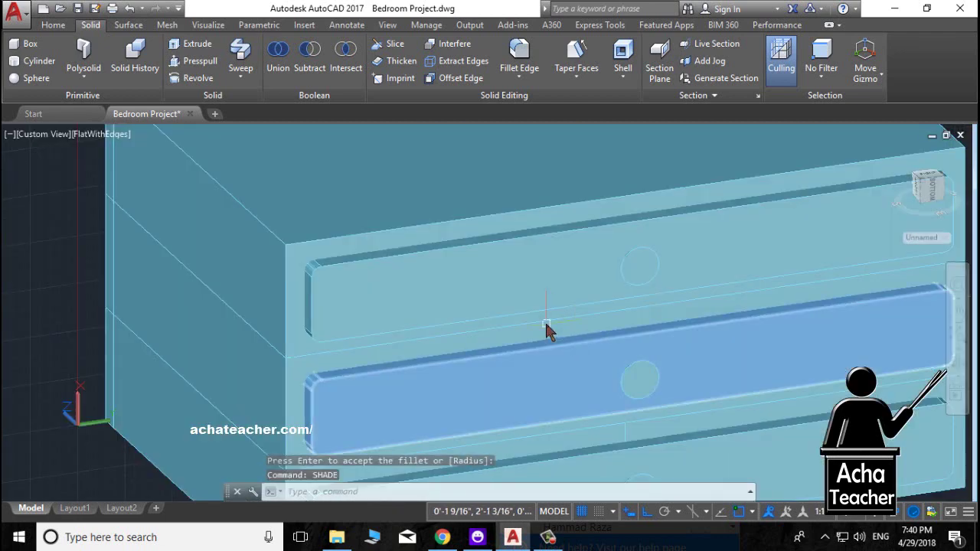
scroll(438, 321, "down", 3)
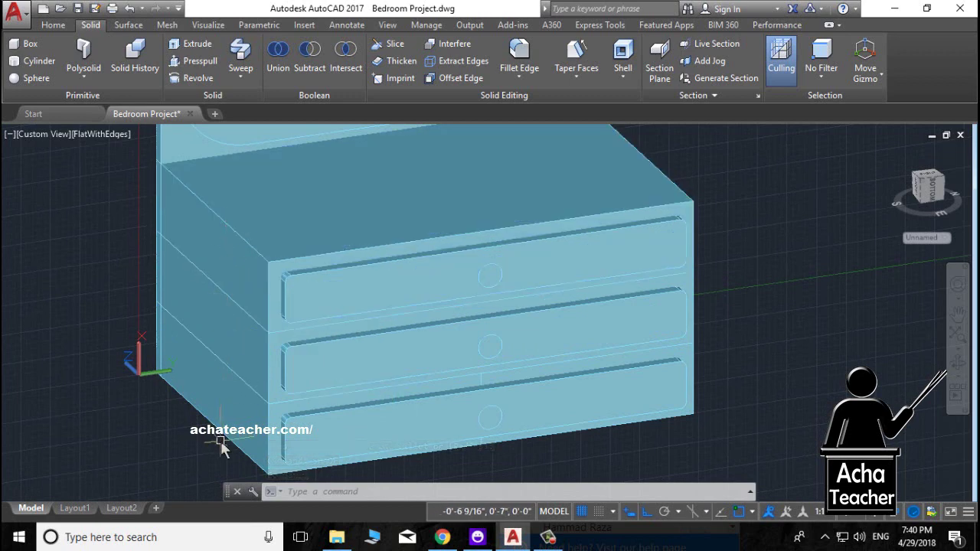
scroll(306, 334, "down", 2)
scroll(307, 335, "down", 4)
middle_click_drag(306, 335, 444, 346)
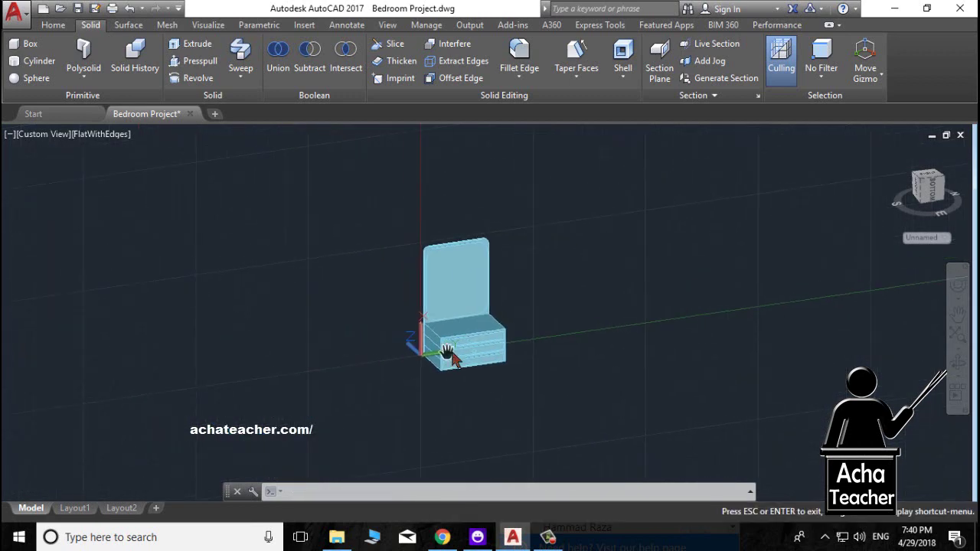
scroll(480, 339, "up", 3)
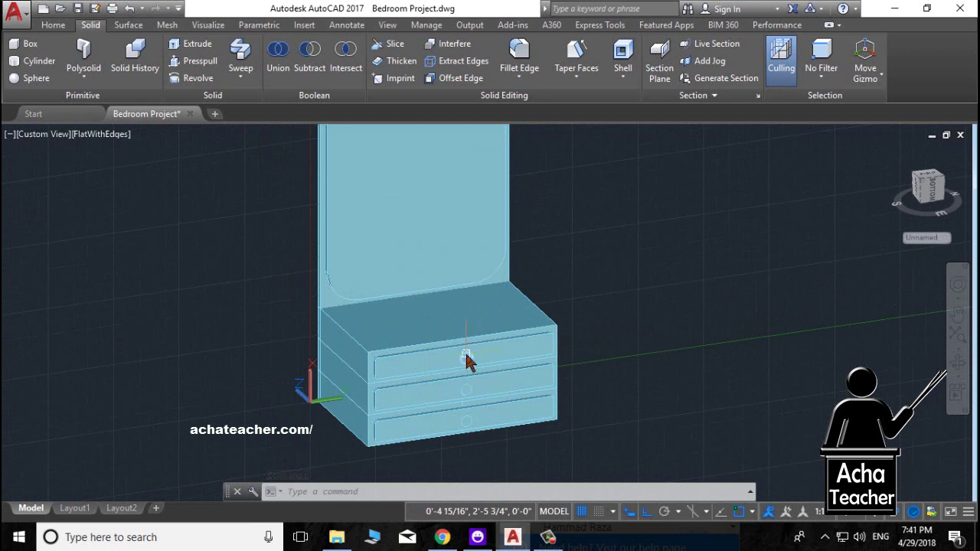
scroll(391, 368, "down", 3)
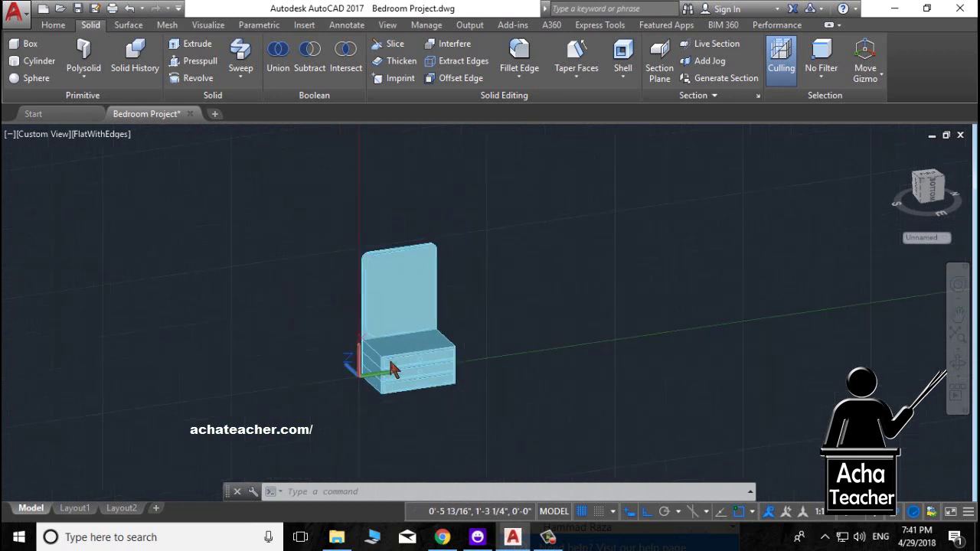
scroll(391, 369, "up", 1)
Step: Run UNISOLATE to restore all 59 hidden bedroom objects and frame the wardrobe in the room
type("un")
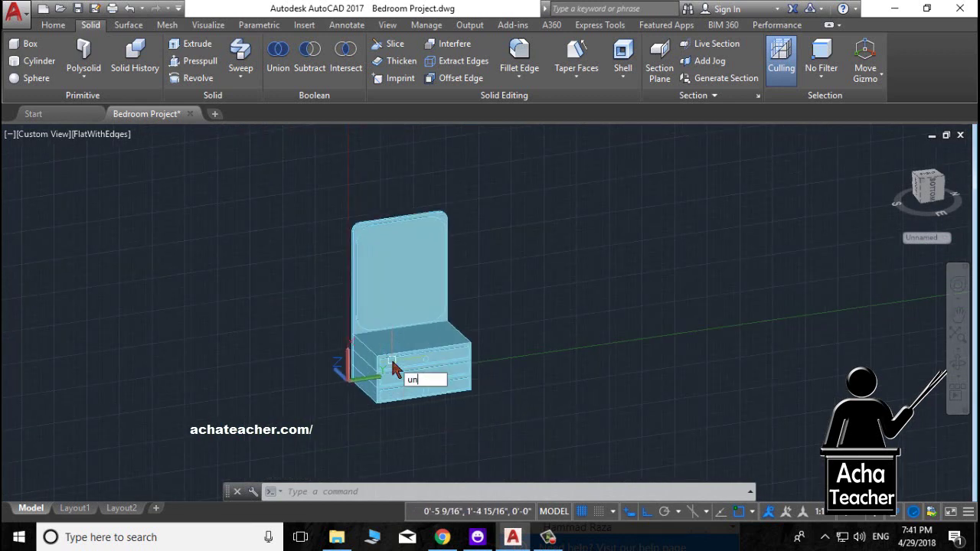
key("BackSpace")
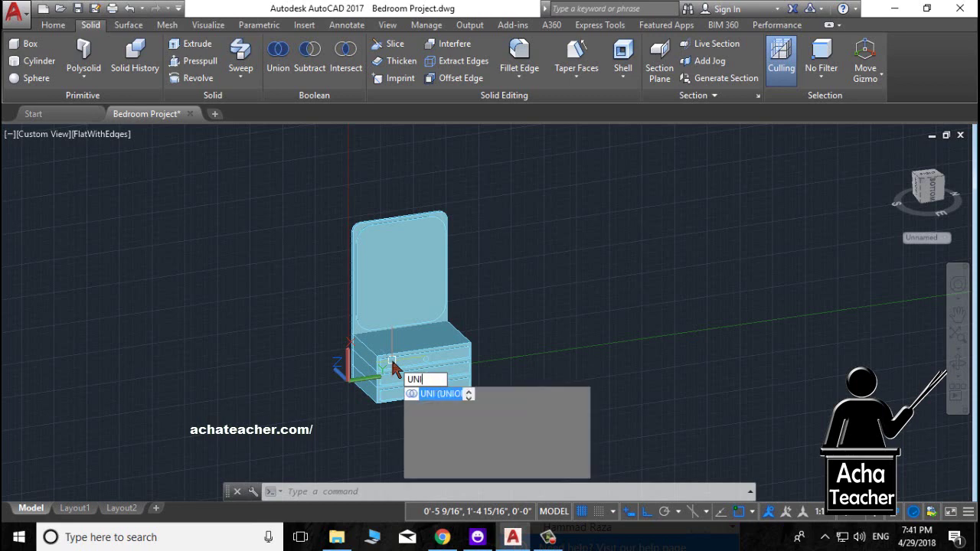
type("l")
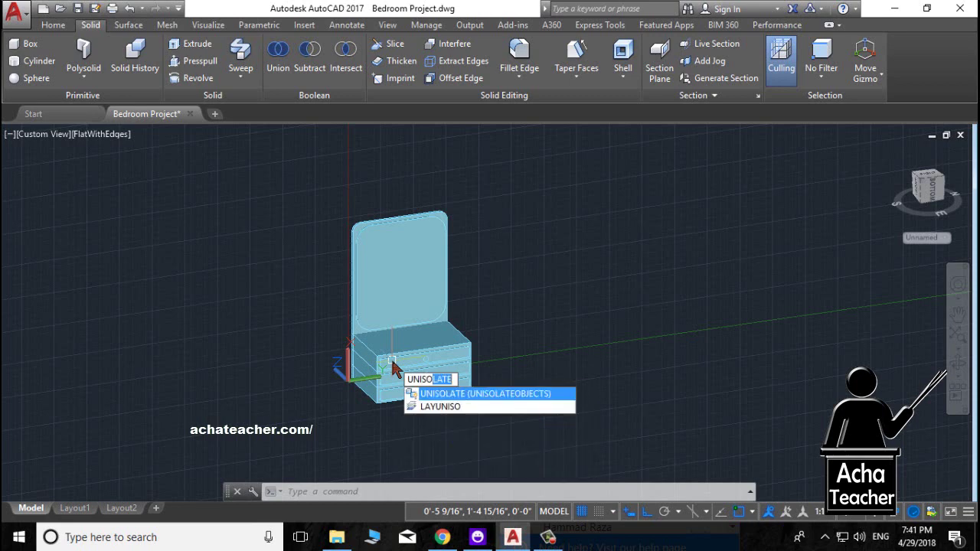
type("a")
key("Return")
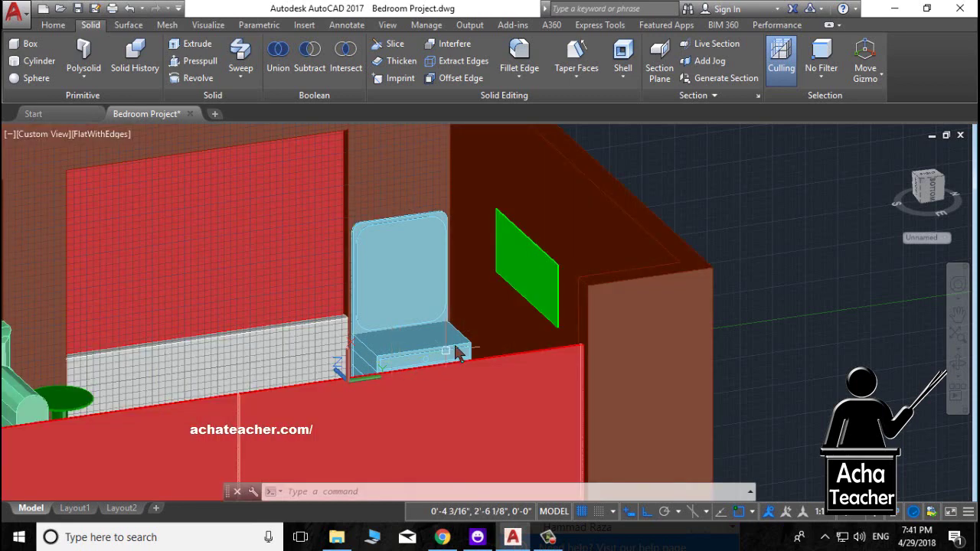
scroll(451, 348, "down", 5)
scroll(422, 364, "up", 2)
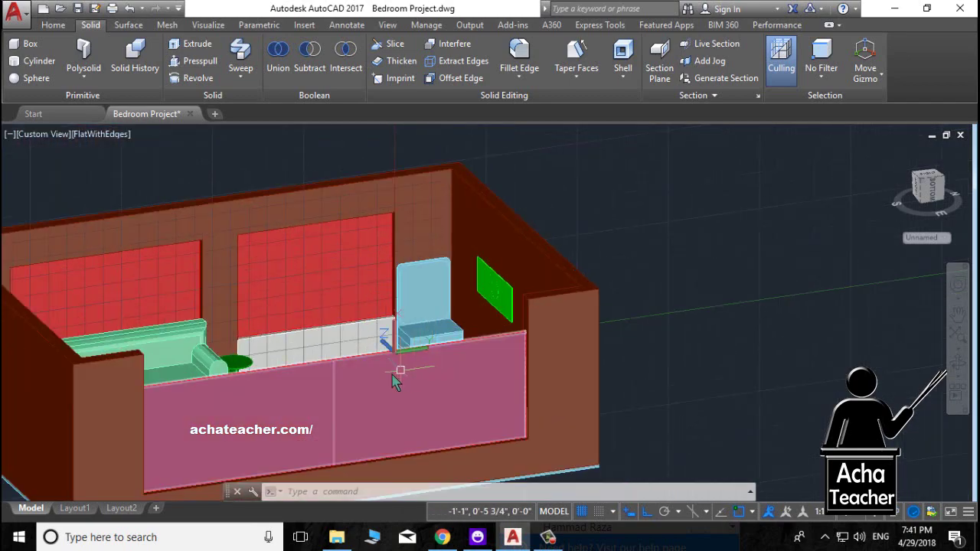
mouse_move(392, 380)
middle_mouse_down("shift")
mouse_move(344, 391)
mouse_move(399, 407)
mouse_move(344, 446)
mouse_move(271, 446)
mouse_move(236, 416)
mouse_move(308, 422)
mouse_move(374, 397)
middle_mouse_up("shift")
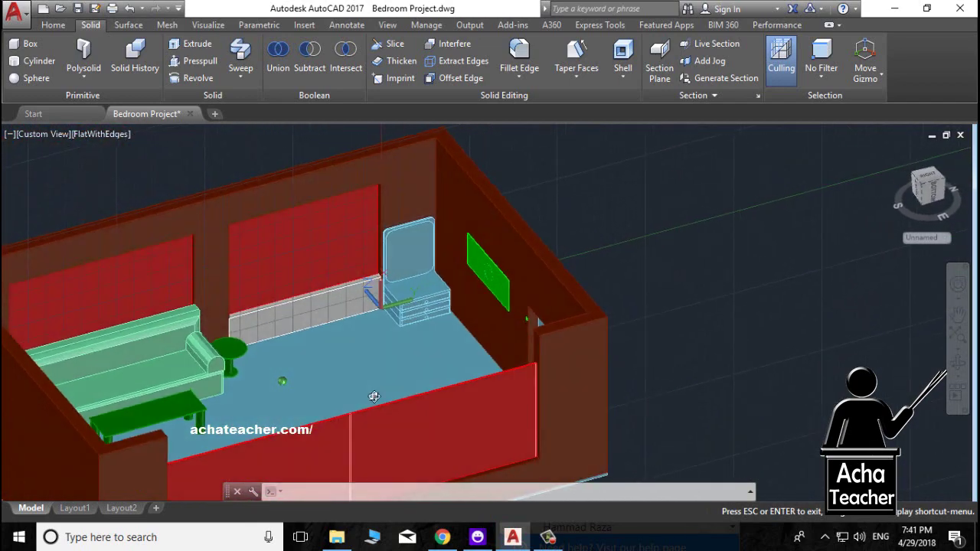
scroll(438, 247, "up", 4)
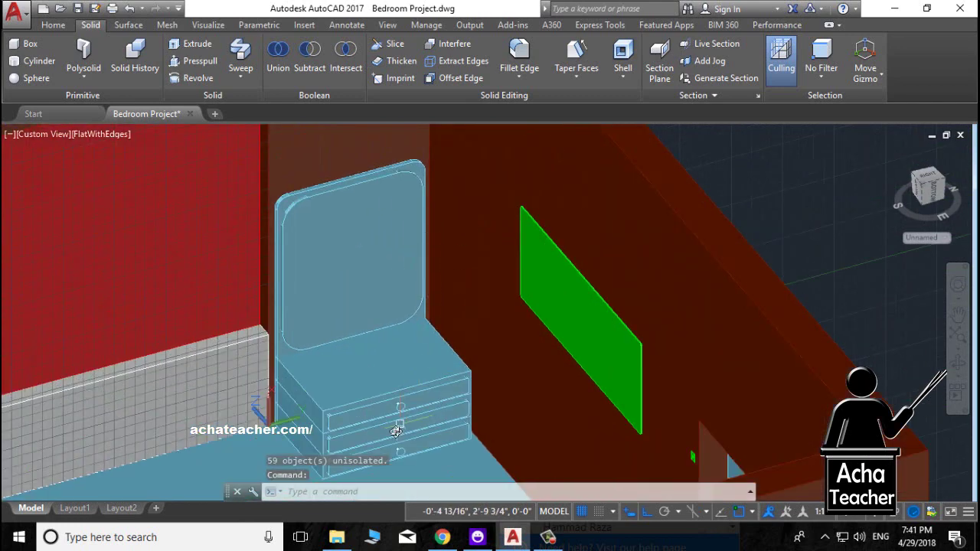
mouse_move(396, 432)
middle_mouse_down()
mouse_move(313, 379)
mouse_move(332, 396)
middle_mouse_up()
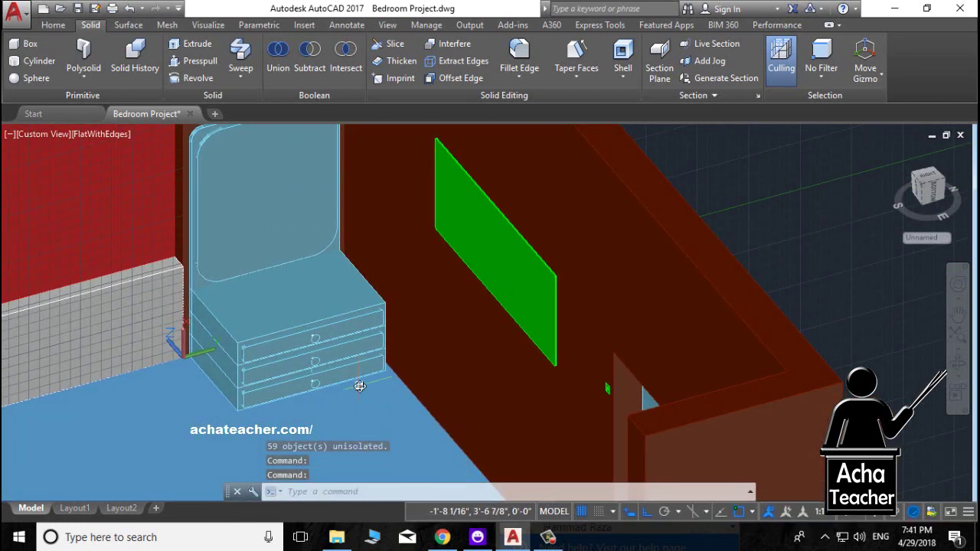
Step: Reset the UCS to World
type("ucs")
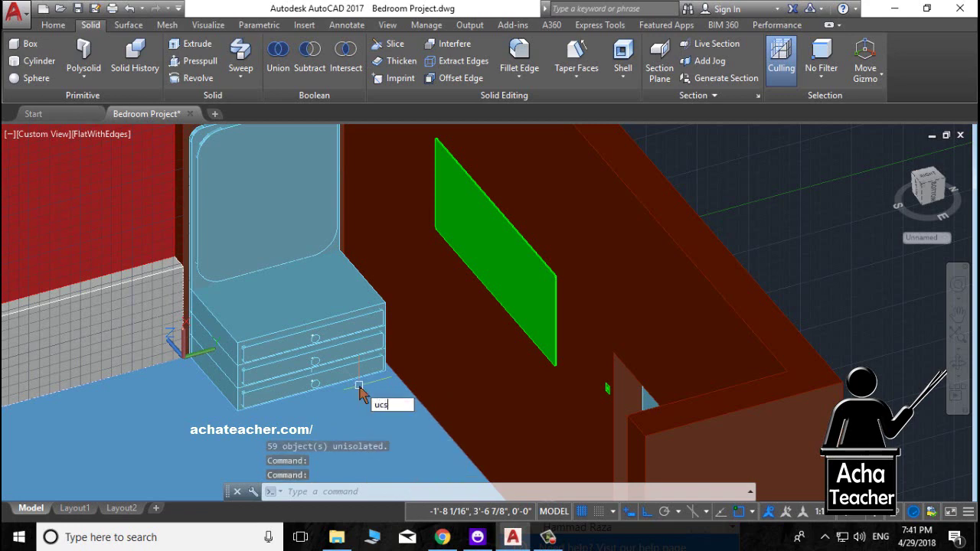
key("Return")
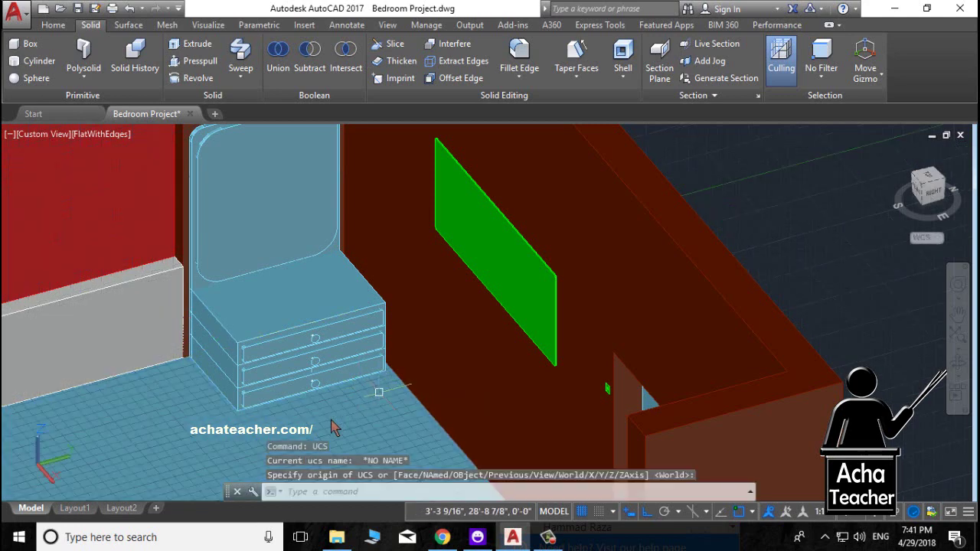
scroll(306, 426, "up", 2)
scroll(348, 433, "up", 2)
key("Return")
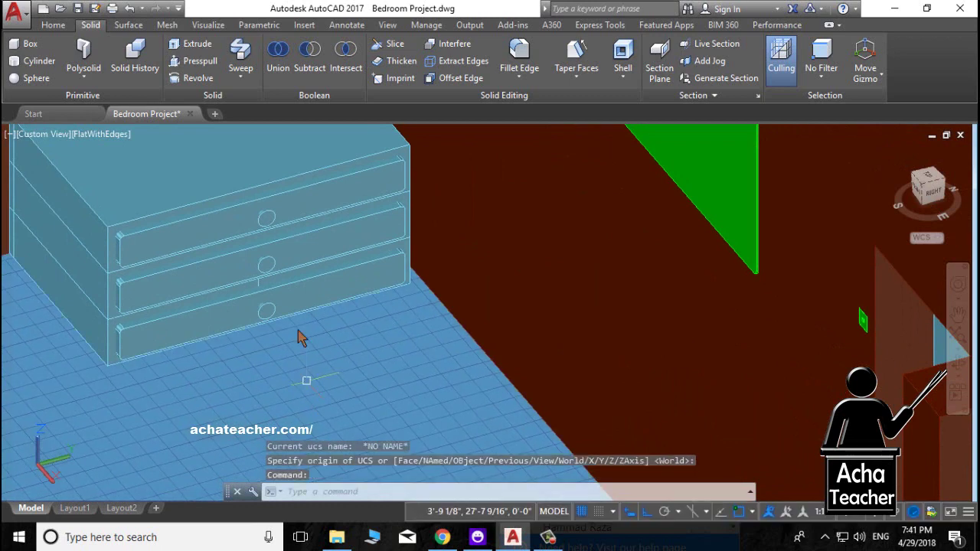
Step: Begin a cylinder from the Home primitives, then cancel it
left_click(49, 26)
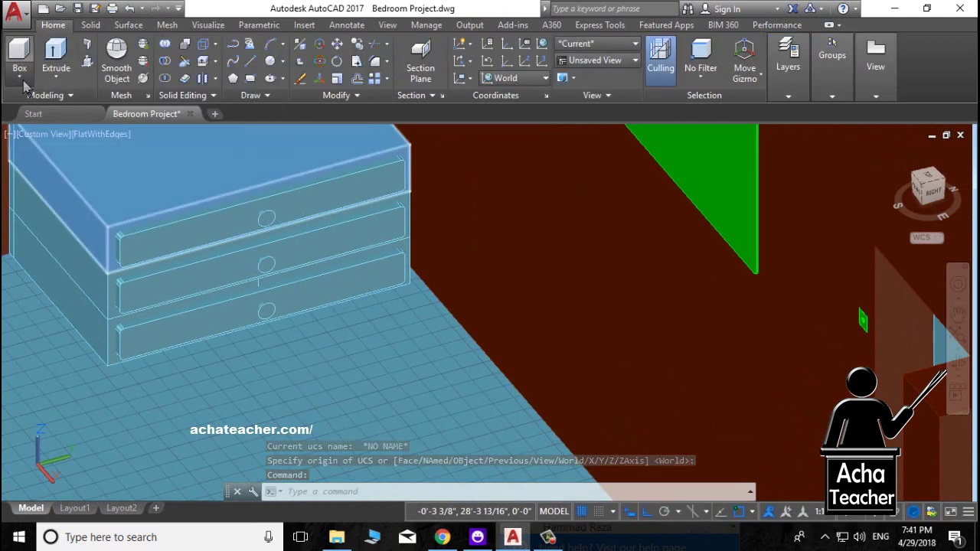
left_click(19, 76)
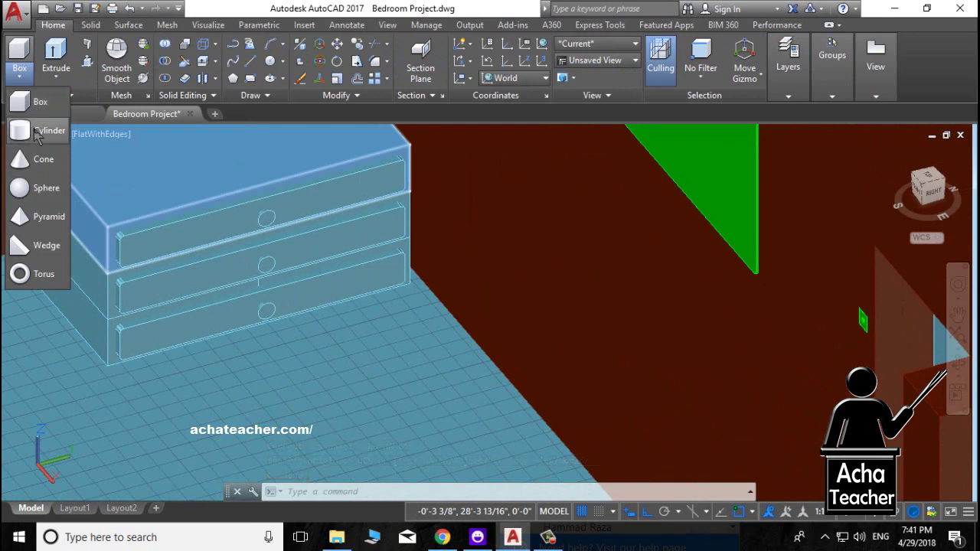
left_click(36, 132)
left_click(310, 387)
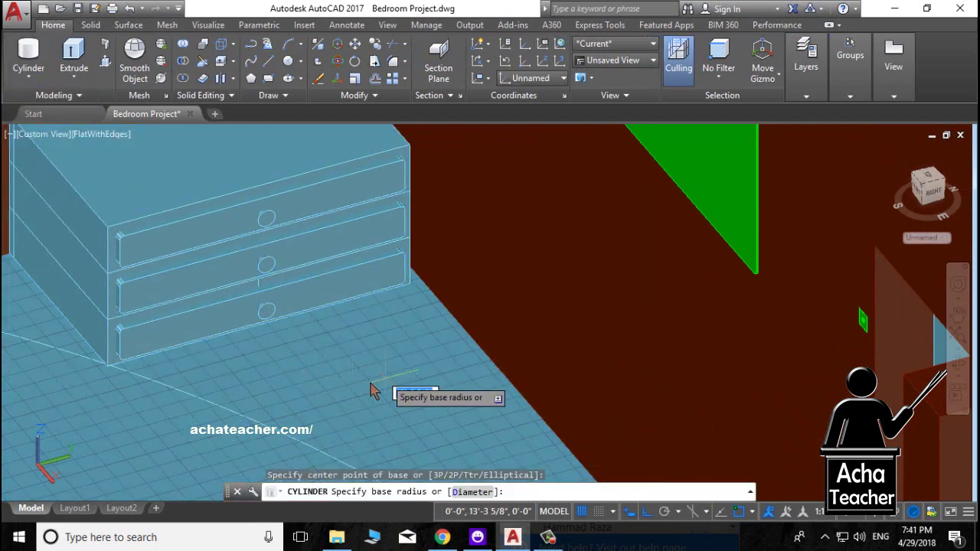
key("Escape")
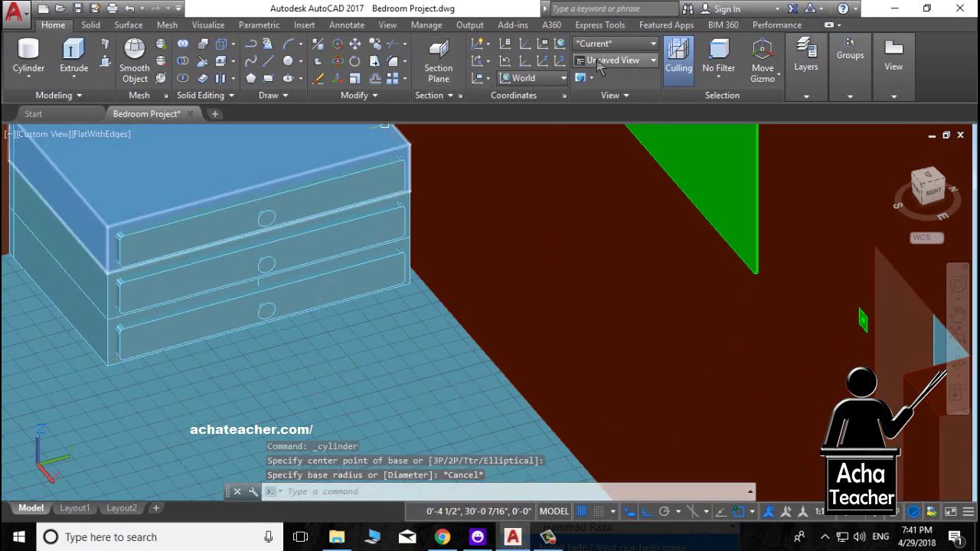
Step: Delete the stray vertical line near the drawer knobs and zoom out to the whole room
scroll(534, 211, "down", 1)
scroll(534, 212, "down", 2)
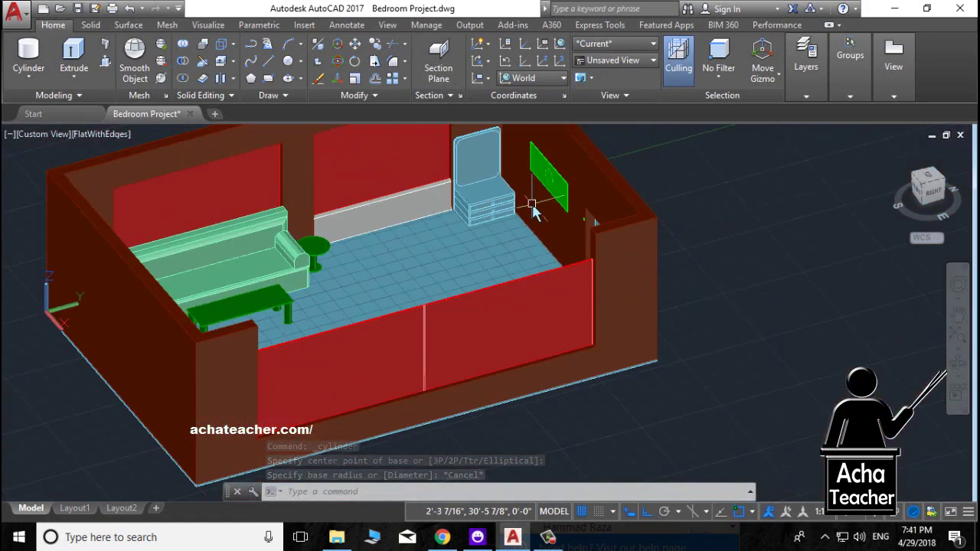
scroll(534, 212, "up", 2)
scroll(534, 213, "up", 1)
scroll(534, 213, "up", 1)
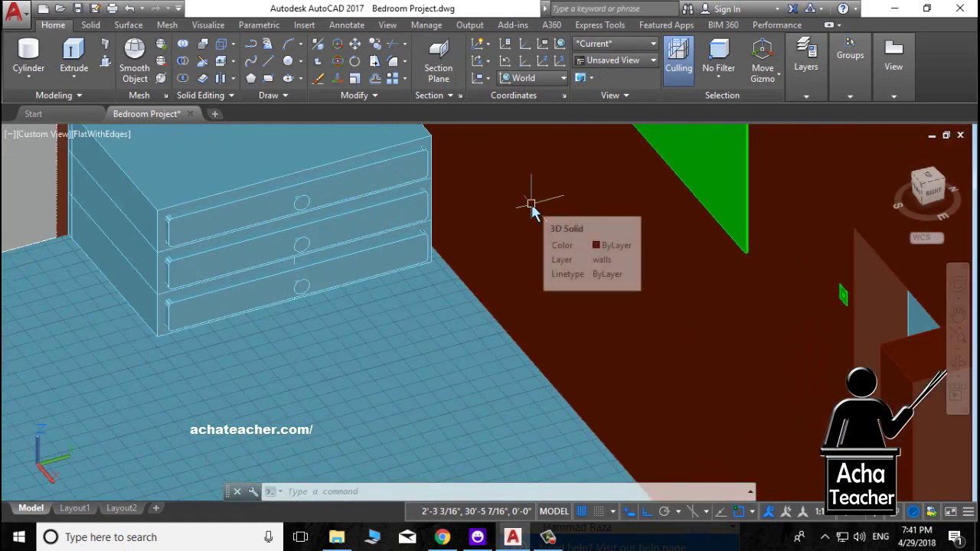
scroll(358, 264, "up", 5)
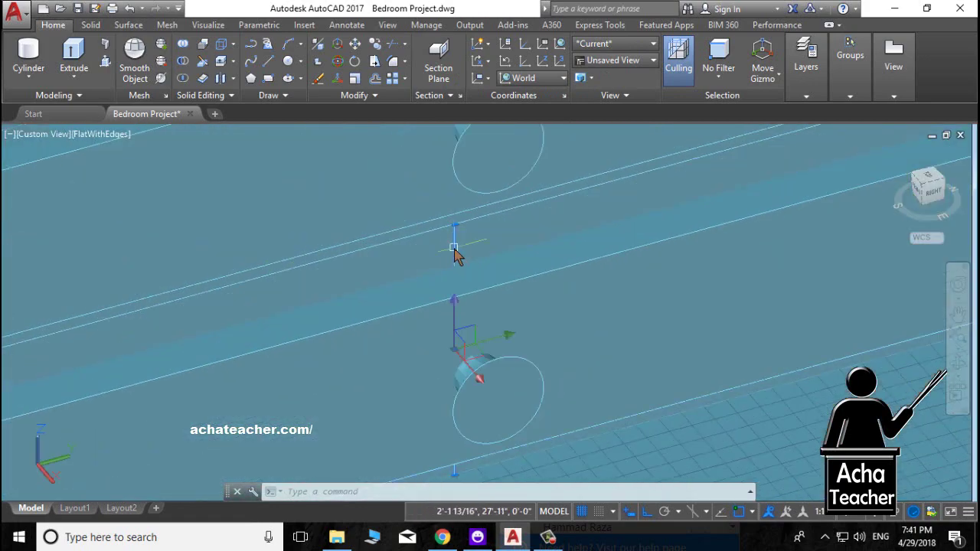
key("Delete")
scroll(545, 301, "down", 3)
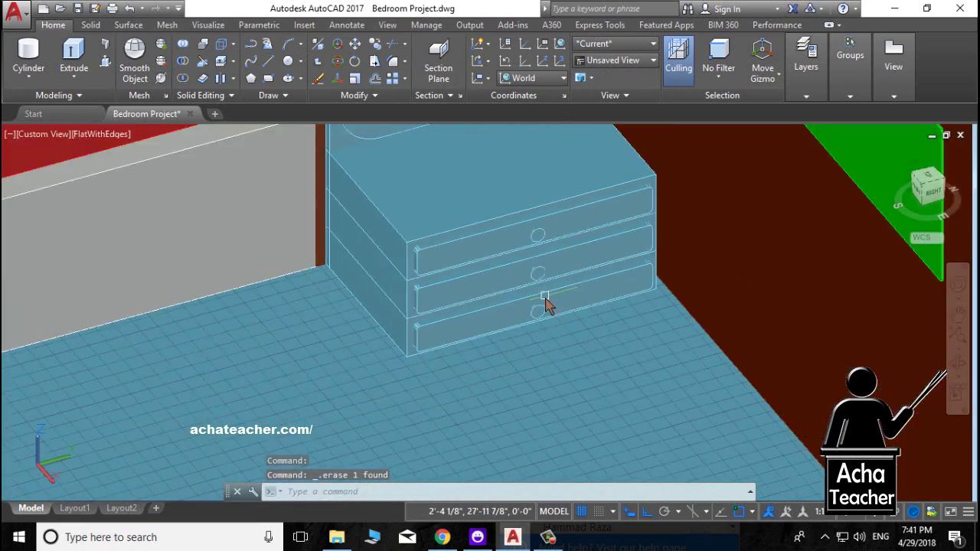
mouse_move(567, 335)
middle_mouse_down()
mouse_move(466, 394)
mouse_move(436, 305)
middle_mouse_up()
scroll(466, 394, "down", 3)
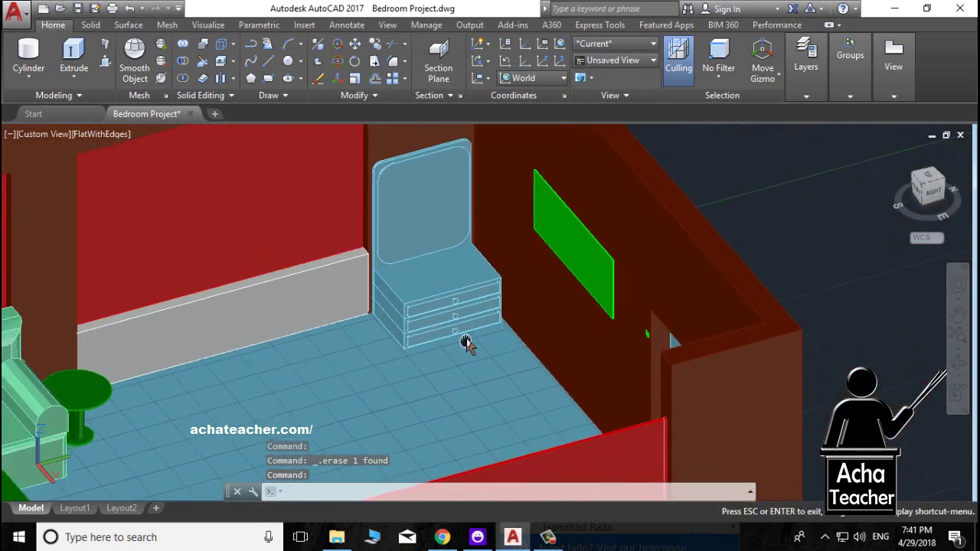
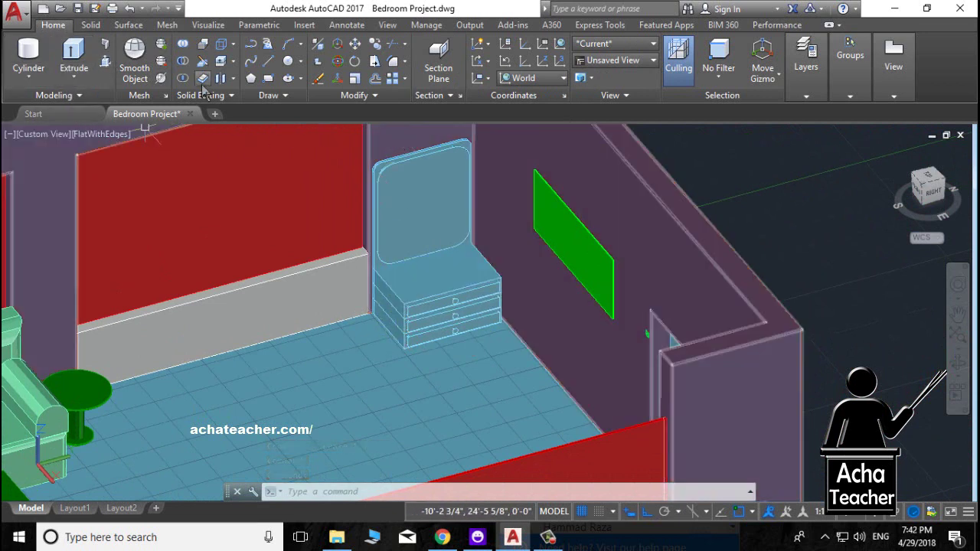
Step: Abandon the floor circle and start ISOLATEOBJECTS with the ISO alias
left_click(287, 65)
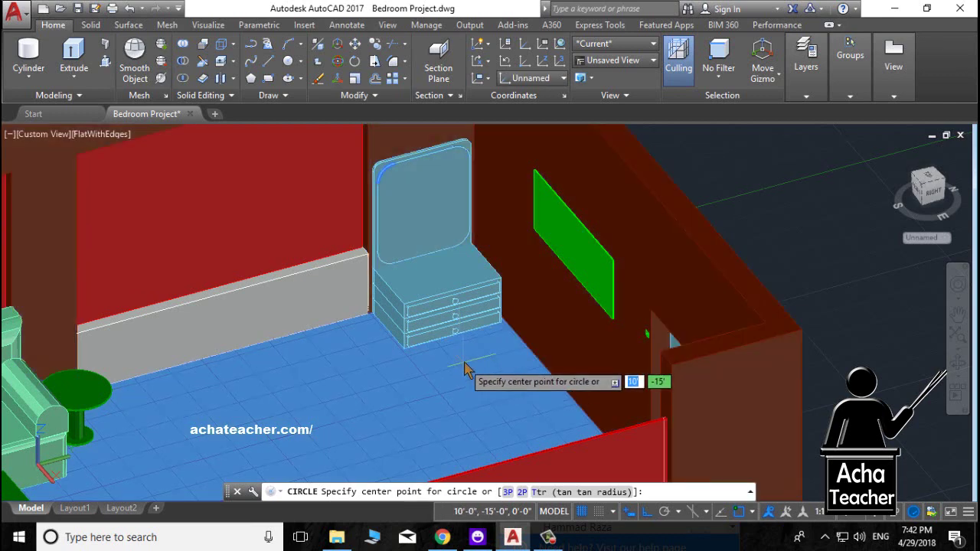
left_click(479, 374)
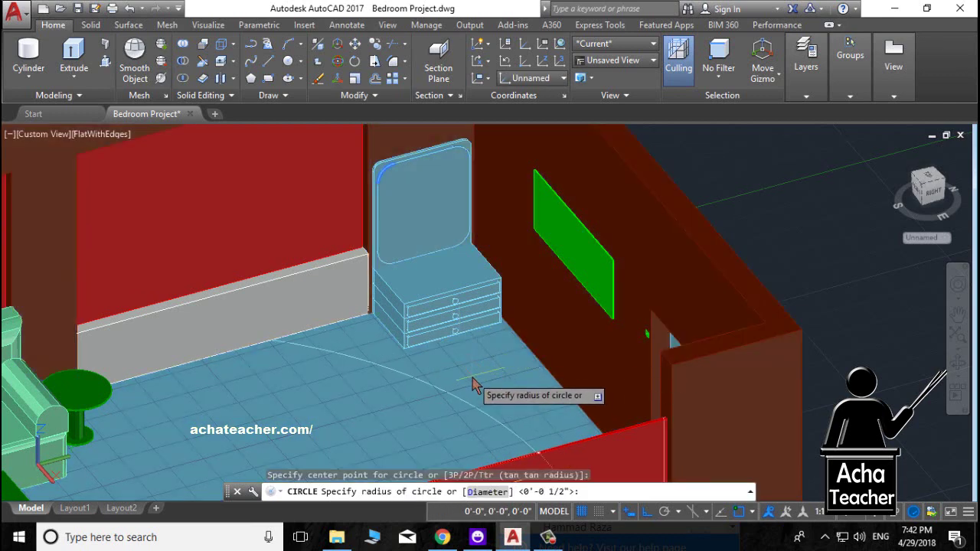
key("Escape")
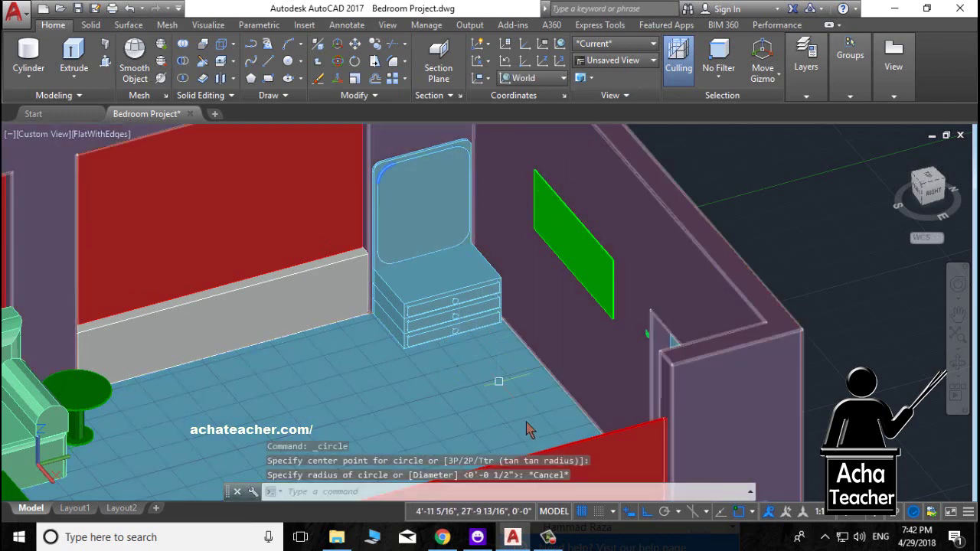
type("iso")
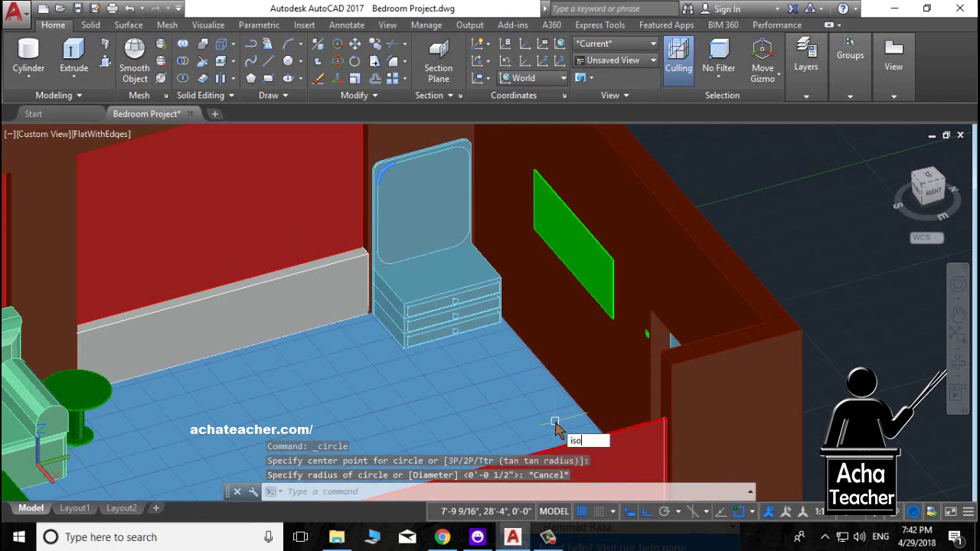
key("Return")
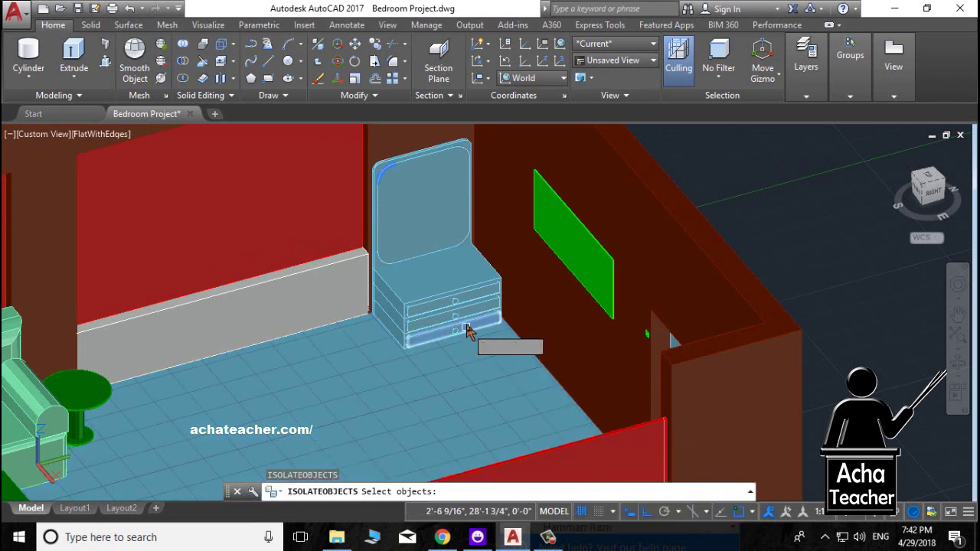
Step: Cancel the mistaken back-wall pick and restart ISOLATEOBJECTS
left_click(287, 155)
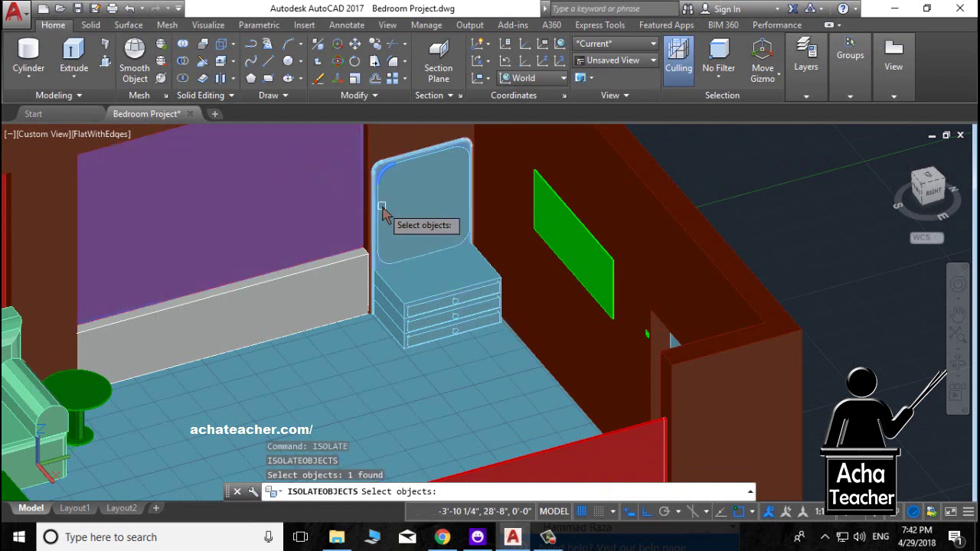
key("Escape")
type("iso")
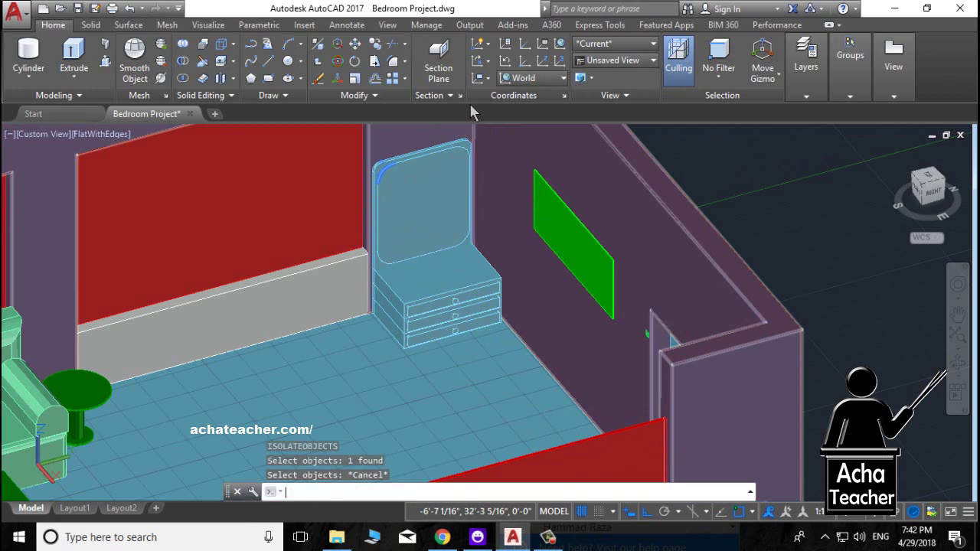
key("Return")
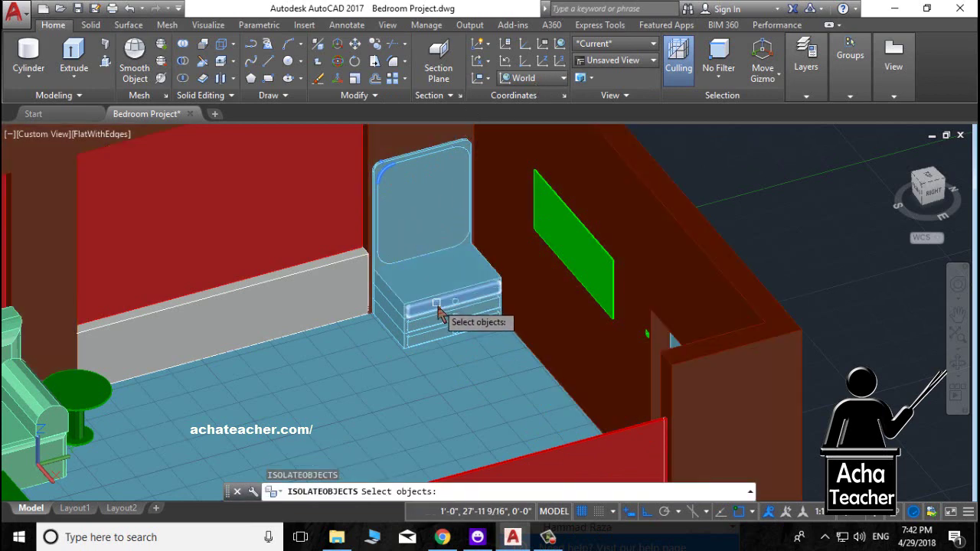
Step: Select the drawers from top to bottom and isolate them, hiding the rest of the bedroom
left_click(449, 308)
scroll(455, 306, "up", 3)
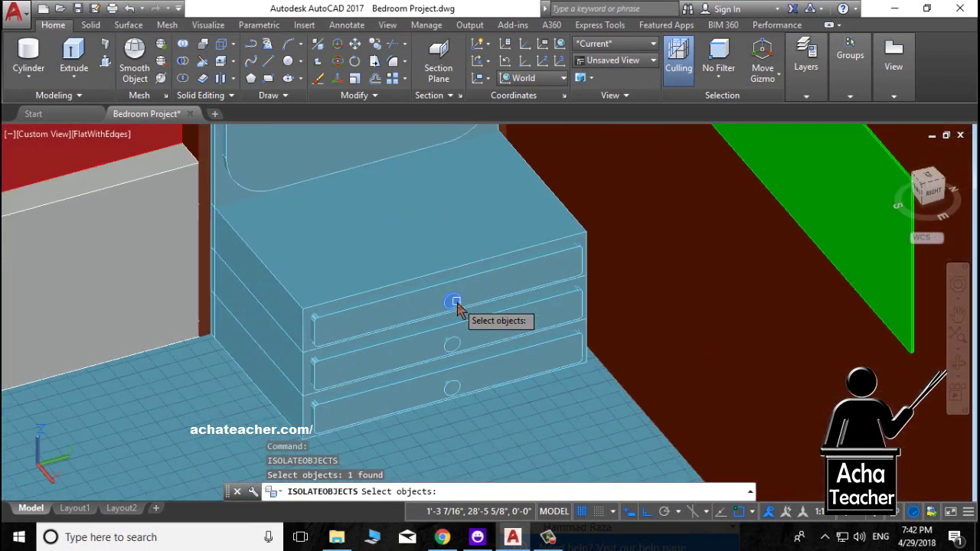
left_click(485, 292)
left_click(487, 338)
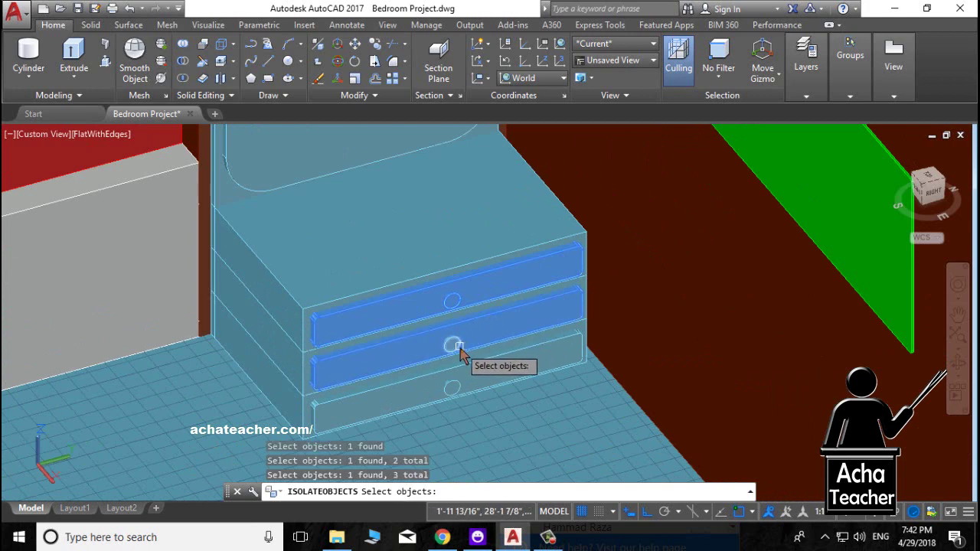
left_click(451, 345)
left_click(473, 372)
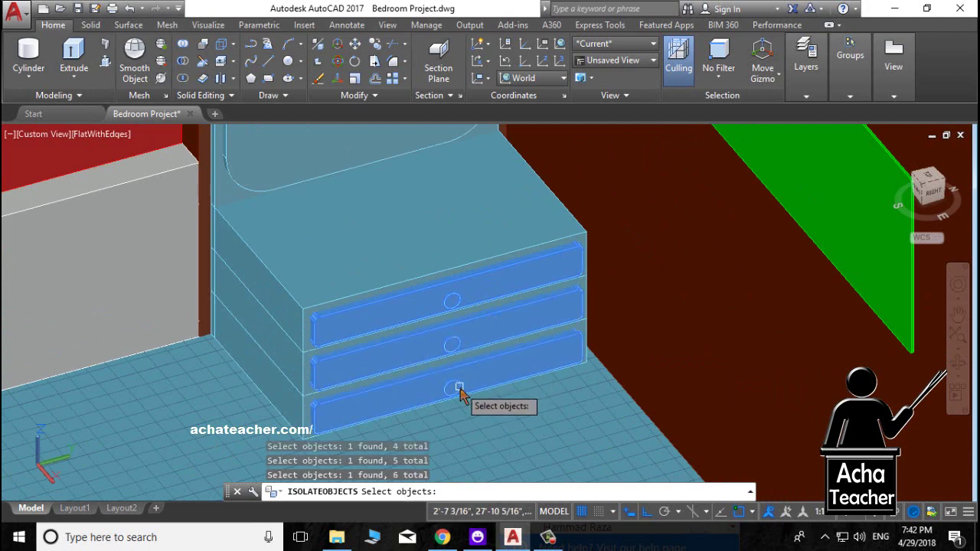
key("Return")
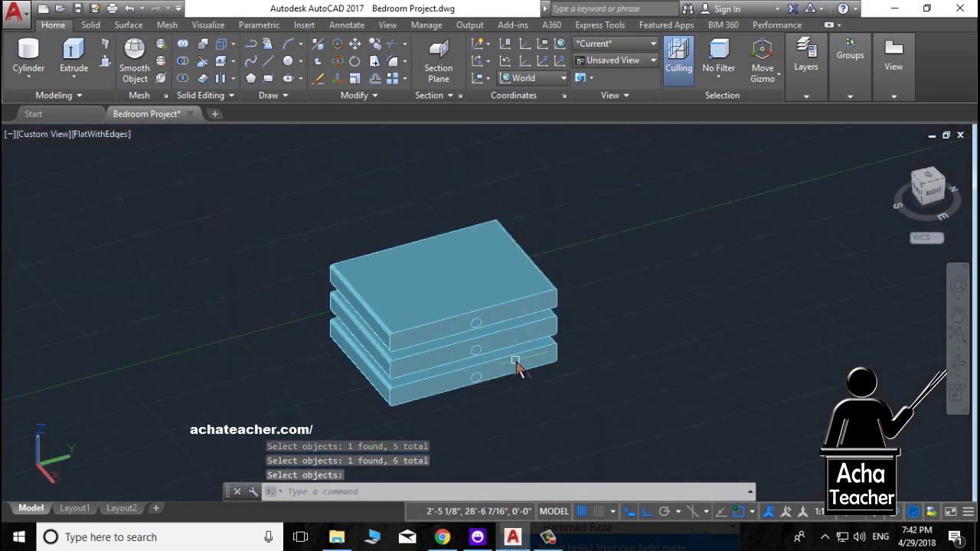
Step: Recentre the isolated drawers in view and start the UCS command
middle_click_drag(462, 362, 387, 355)
key("Return")
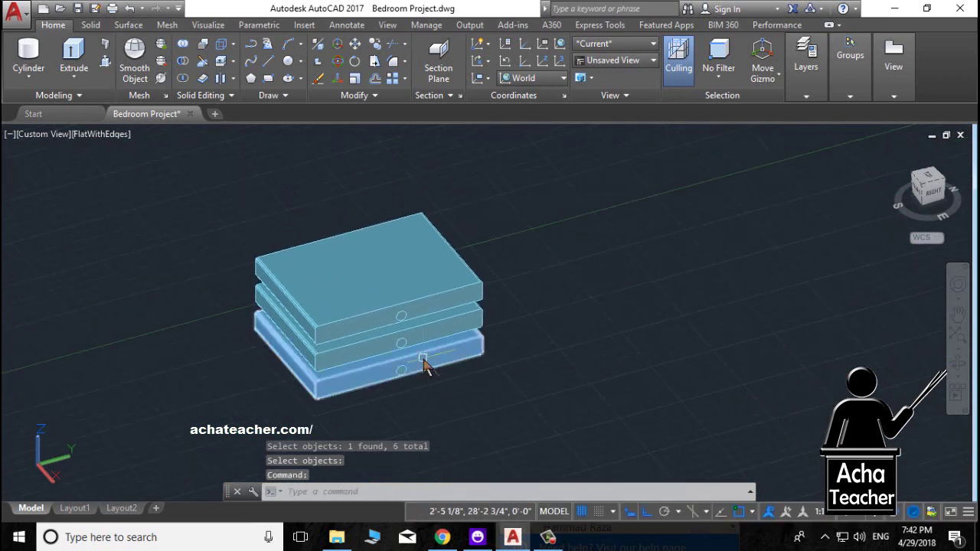
type("uucs")
key("Return")
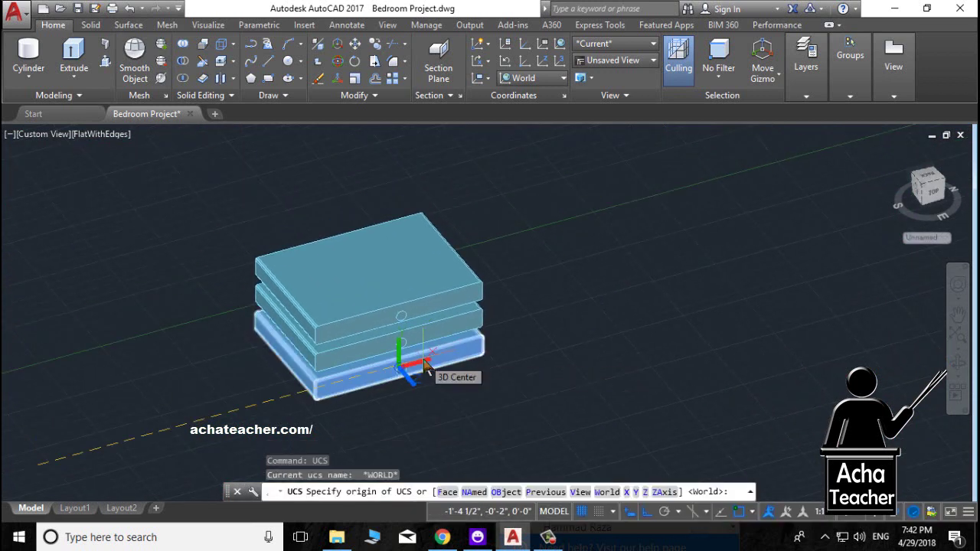
Step: Place the UCS origin at the bottom drawer's front corner, with X along its front edge
left_click(316, 397)
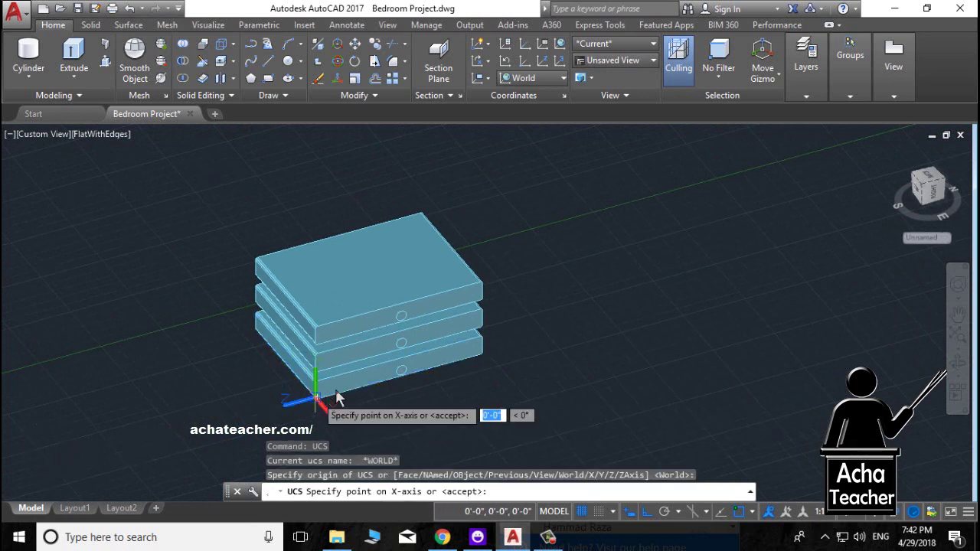
left_click(486, 363)
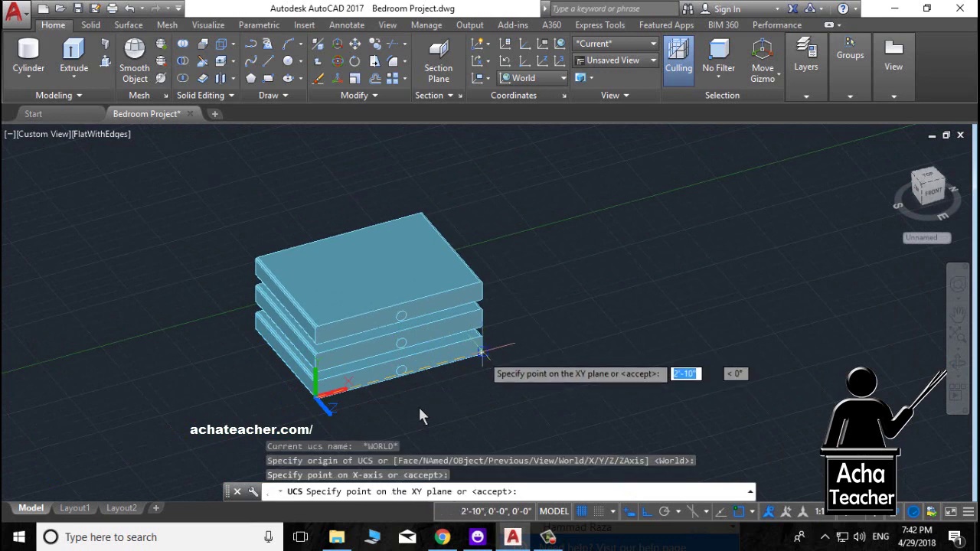
key("Return")
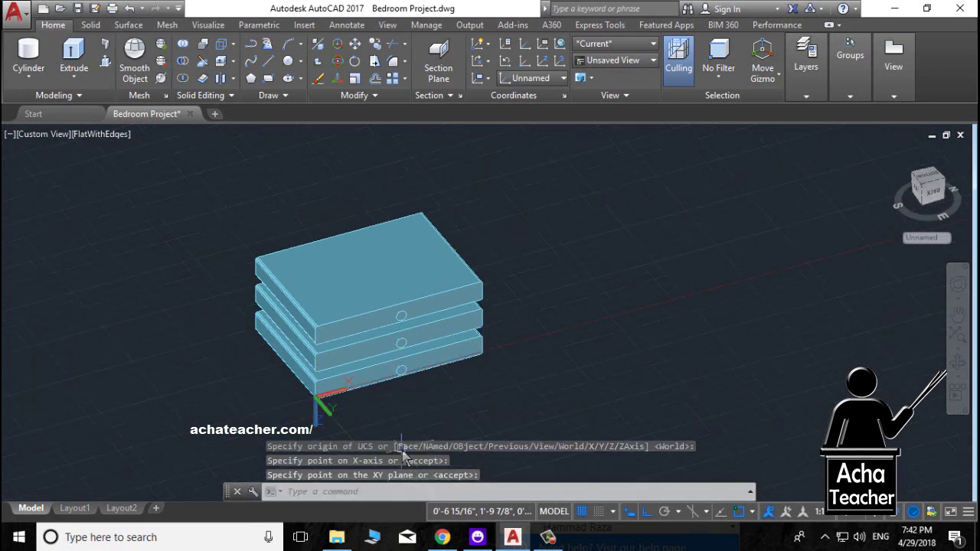
scroll(380, 387, "up", 2)
scroll(417, 374, "up", 4)
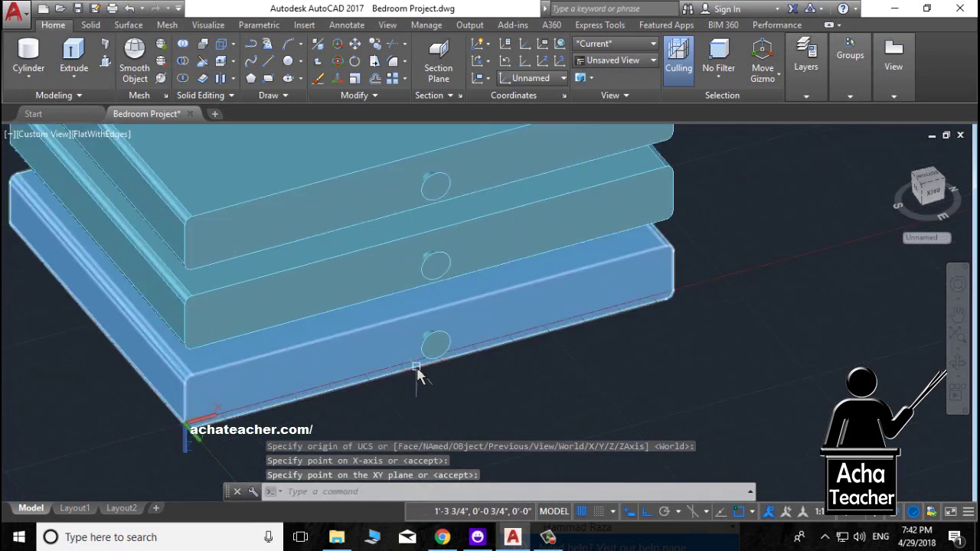
Step: Draw a trial solid cylinder on the floor beside the drawers
scroll(414, 371, "down", 4)
left_click(29, 58)
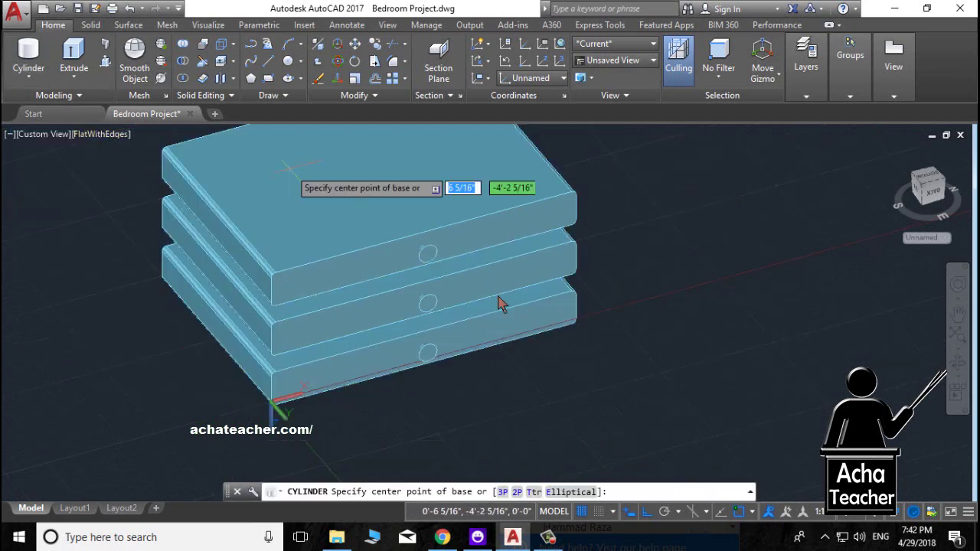
left_click(459, 426)
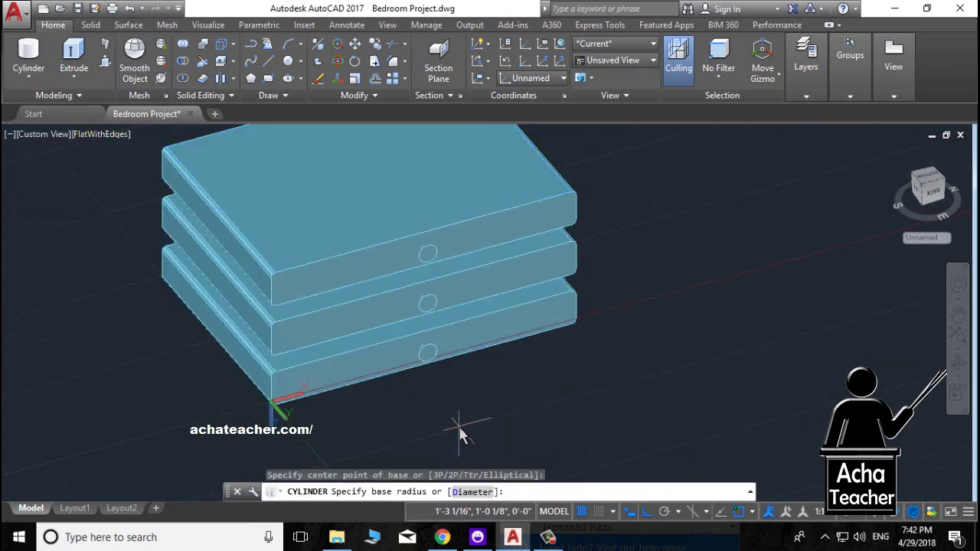
left_click(530, 450)
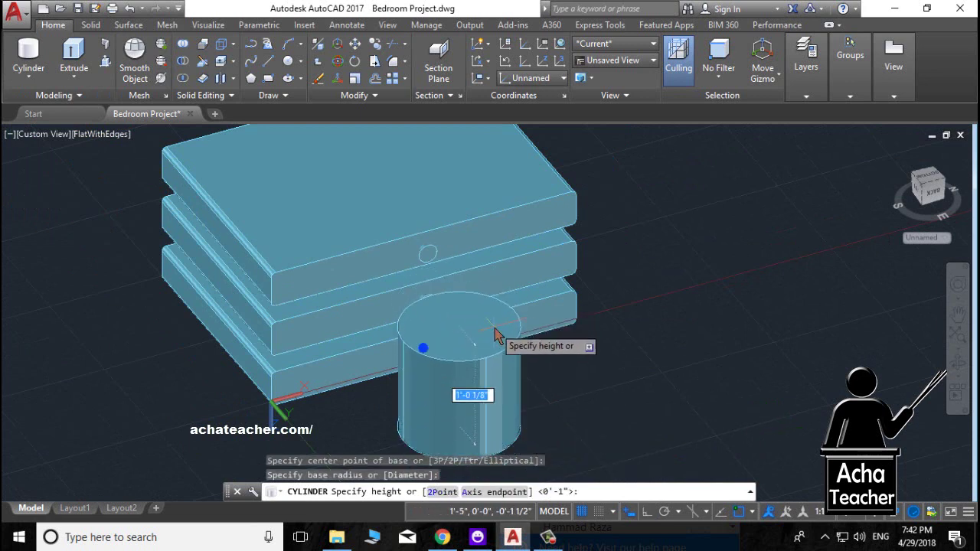
key("Return")
Step: Erase the trial cylinder and shift the view so the drawer stack sits higher
left_click(517, 429)
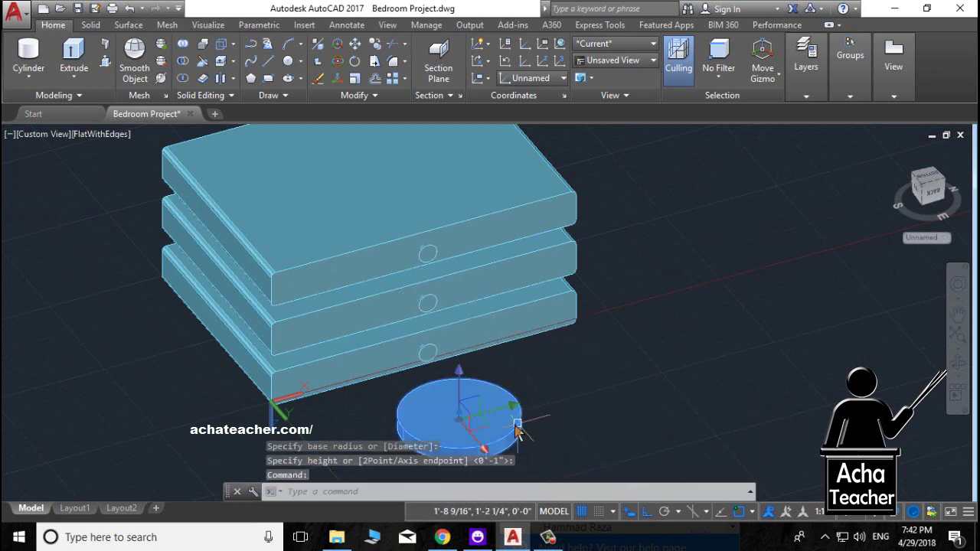
key("Delete")
scroll(500, 395, "down", 3)
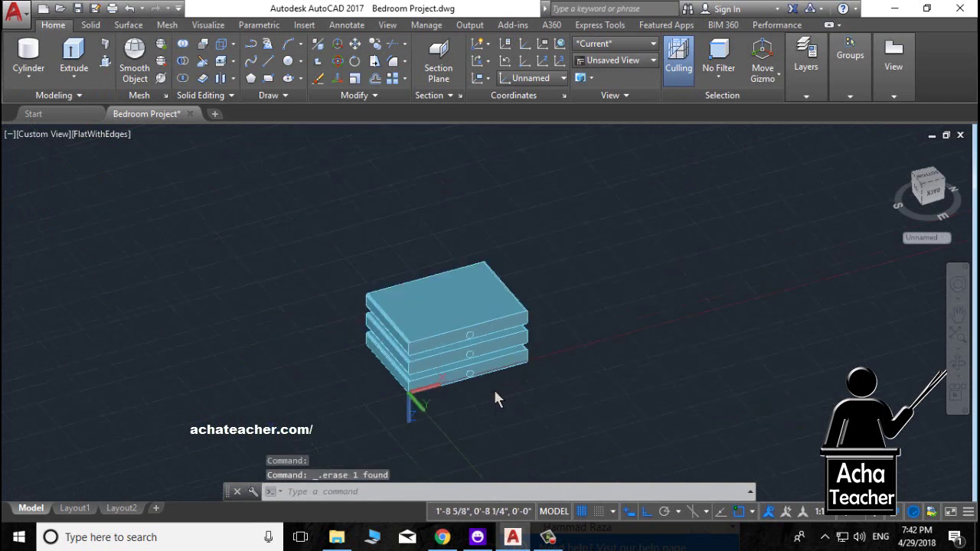
scroll(404, 390, "up", 1)
scroll(399, 379, "up", 1)
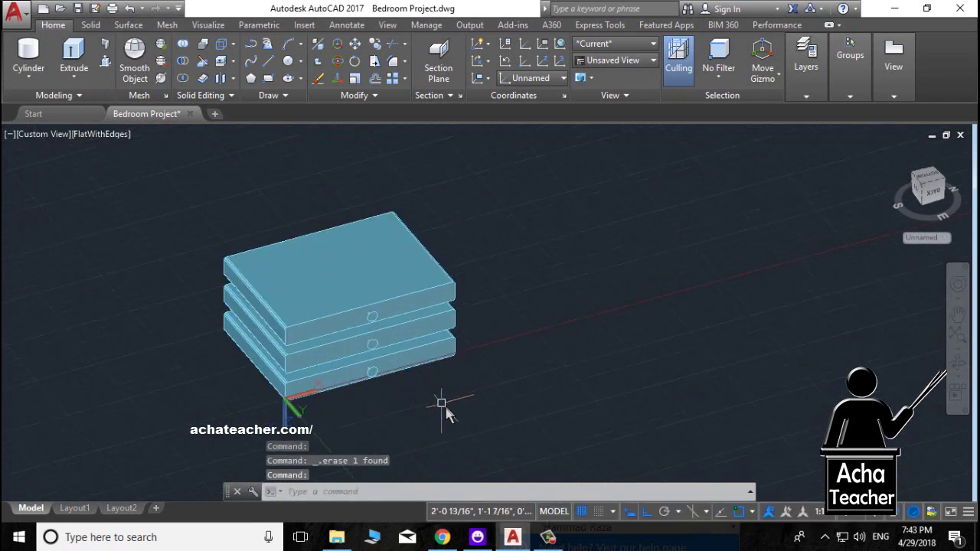
middle_click_drag(445, 405, 449, 368)
left_click(29, 52)
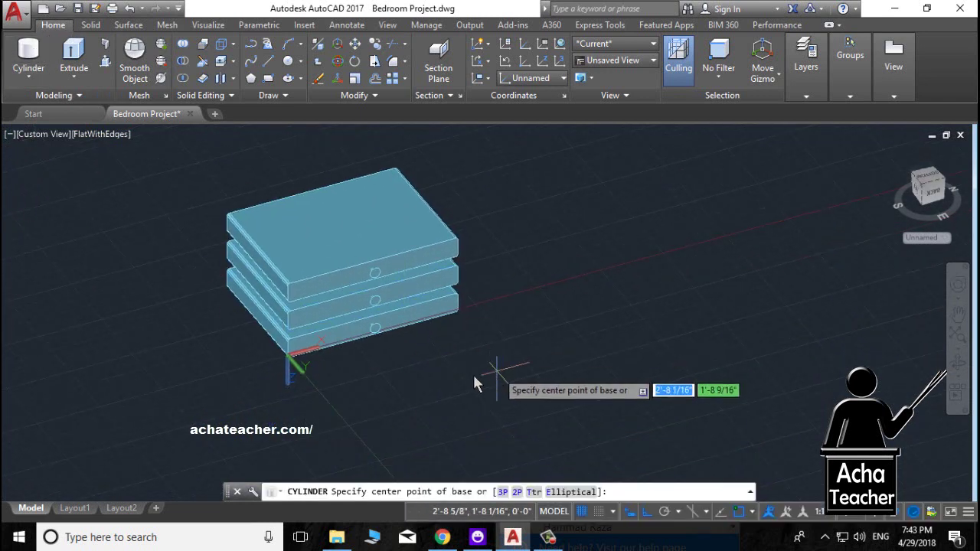
key("Escape")
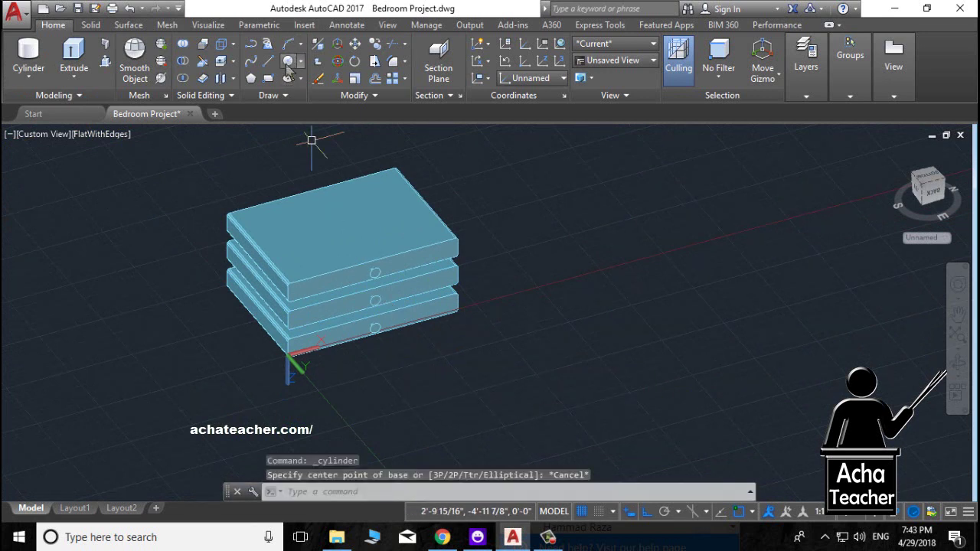
Step: Draw a trial circle in front of the drawers and abandon moving it
left_click(288, 63)
left_click(395, 369)
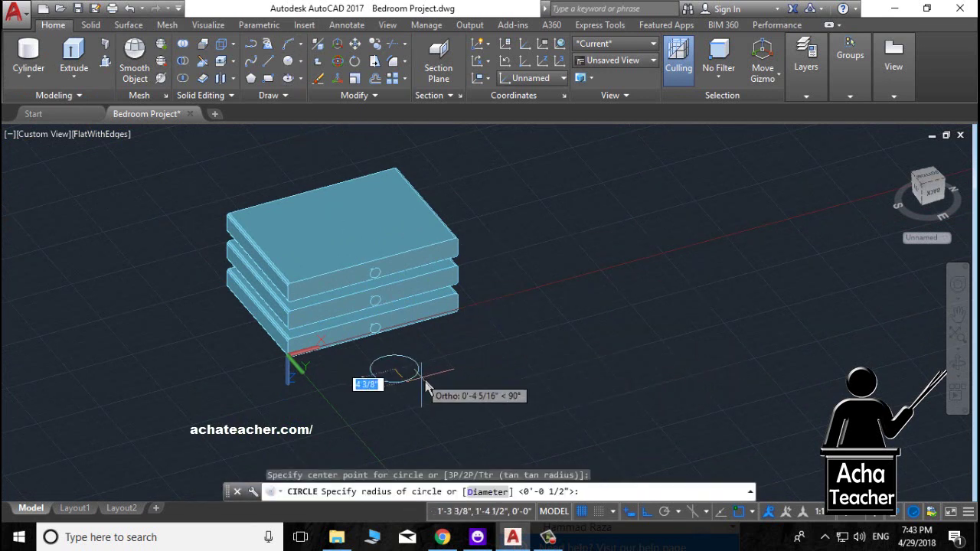
left_click(427, 382)
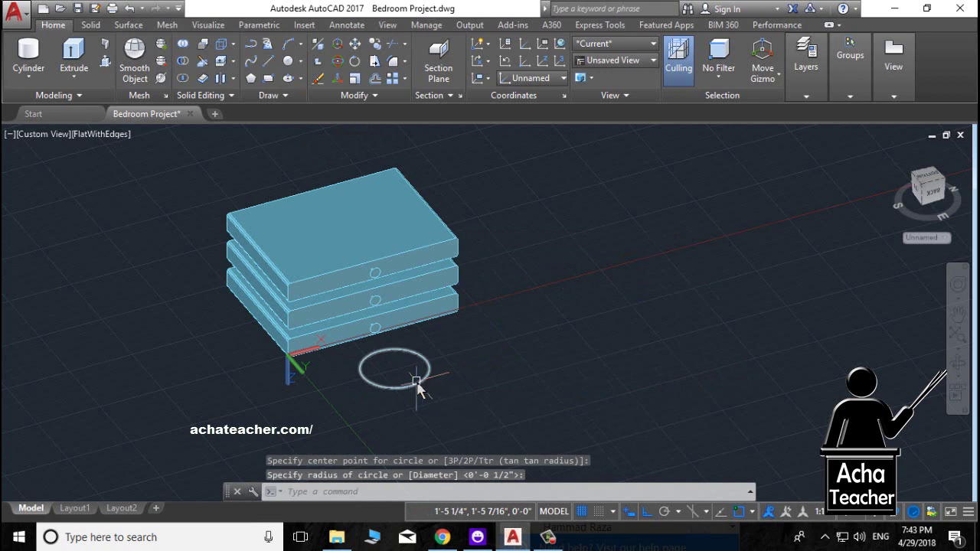
left_click(417, 383)
left_click(394, 369)
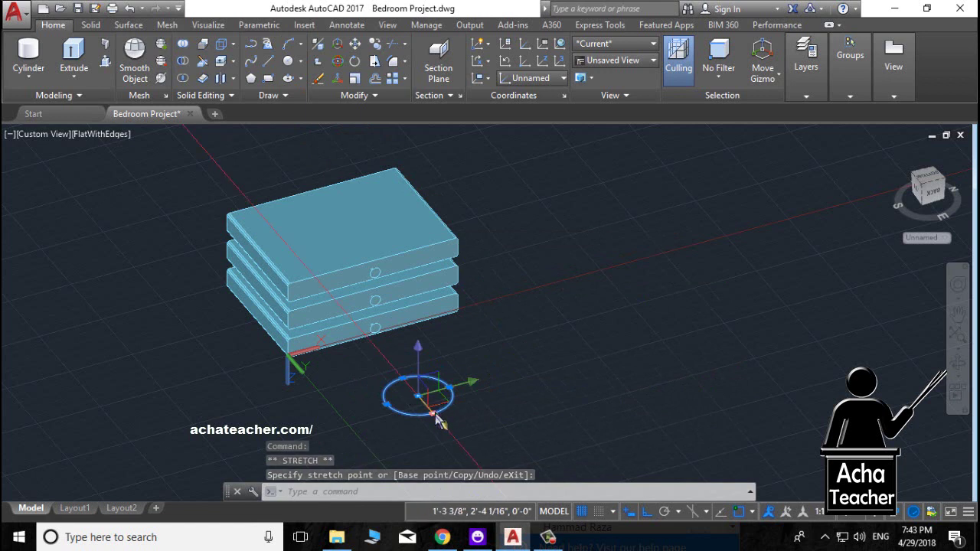
key("Escape")
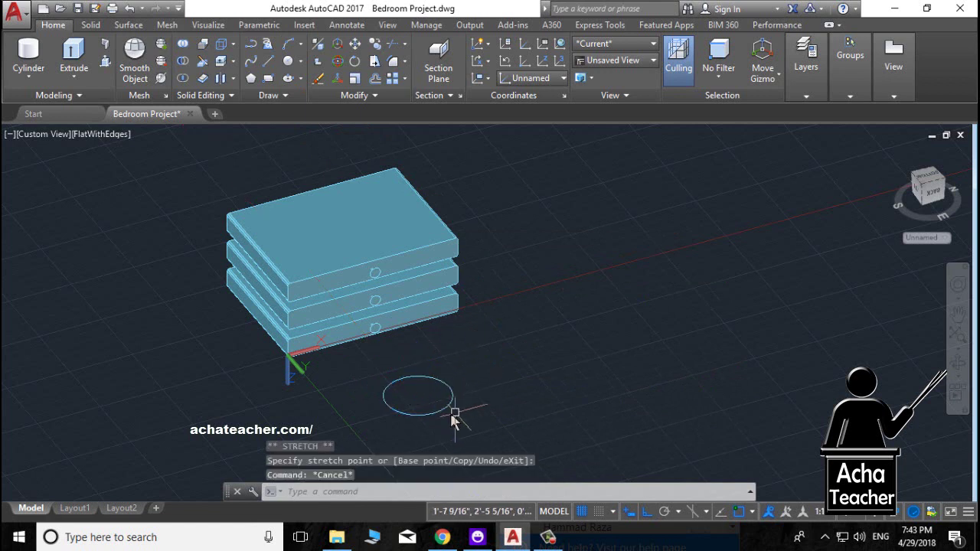
Step: Erase the trial circle and start a new circle centred just in front of the drawers
left_click(443, 411)
key("Delete")
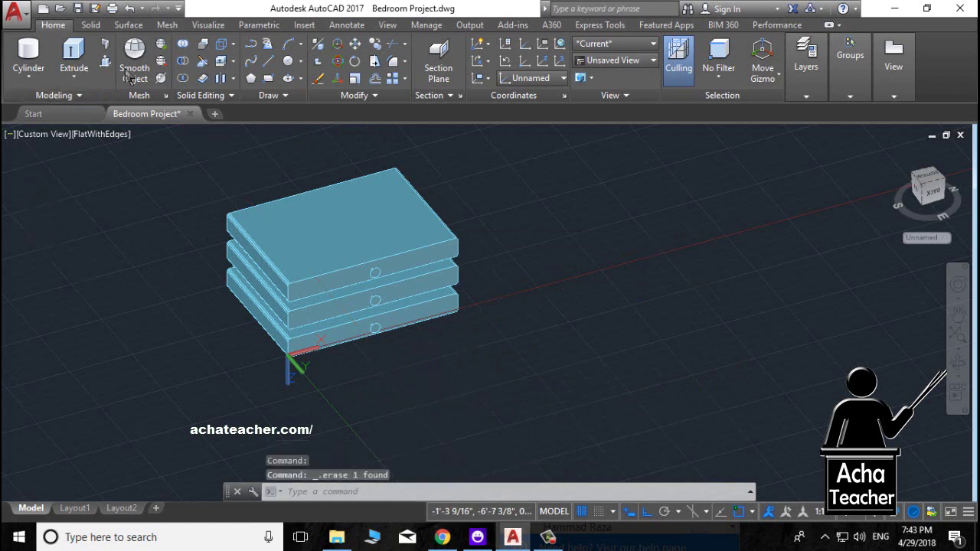
left_click(289, 62)
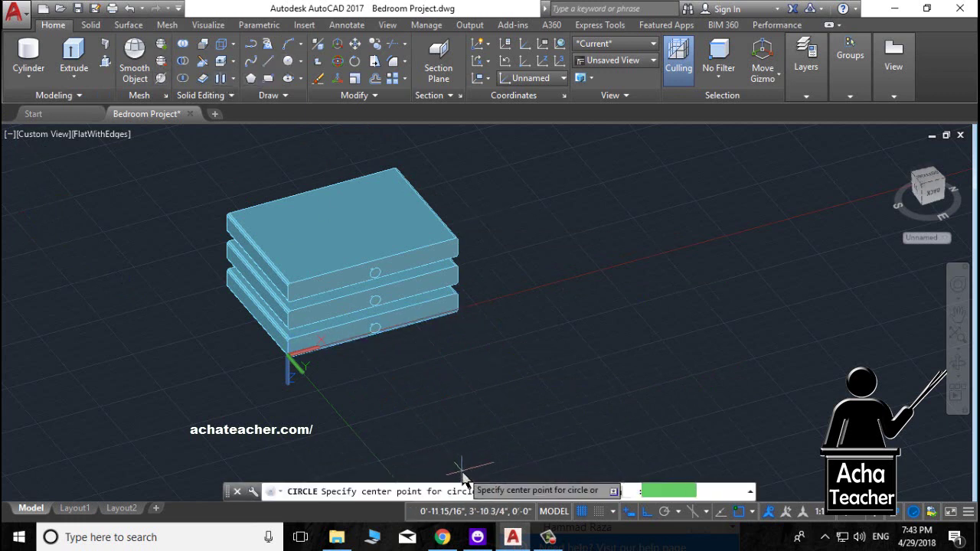
left_click(404, 376)
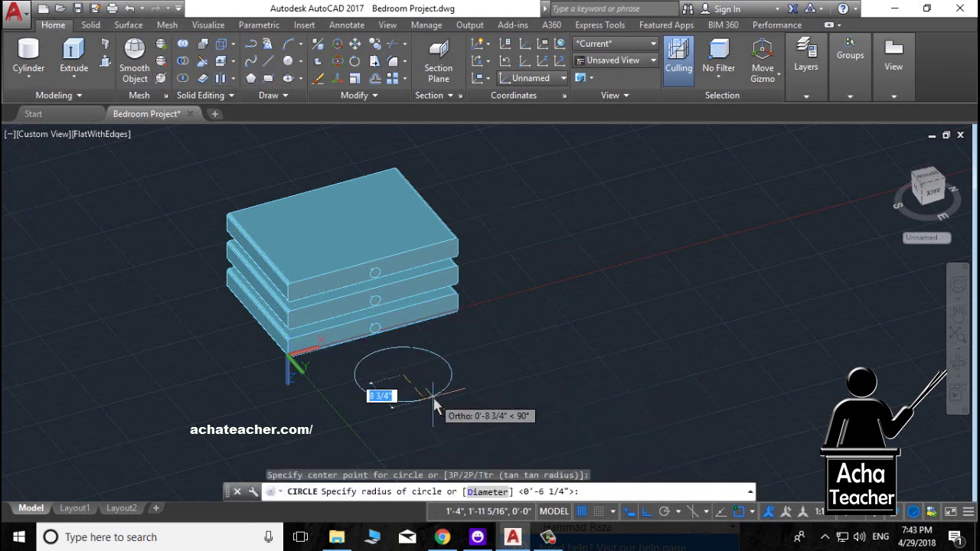
Step: Give the new circle a 1' radius
type("1")
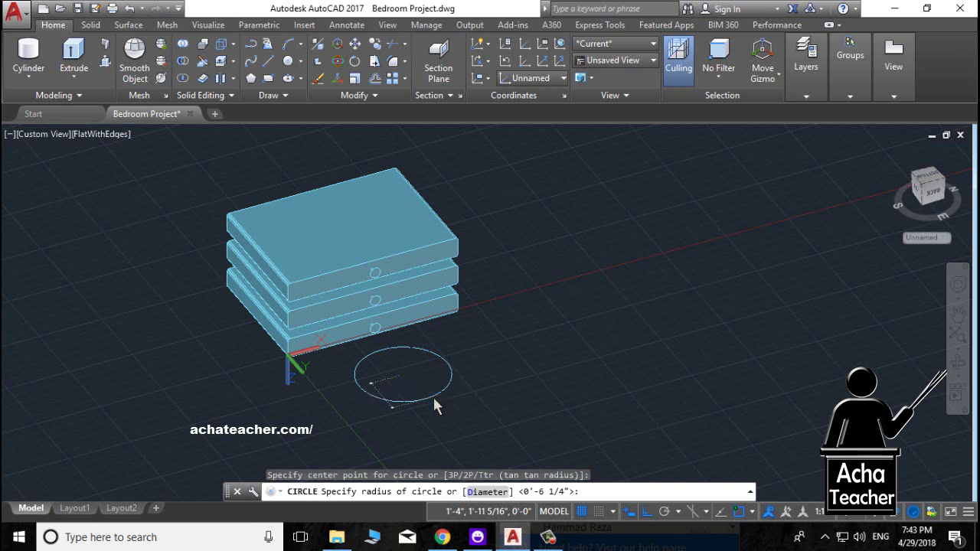
type("1'")
key("Return")
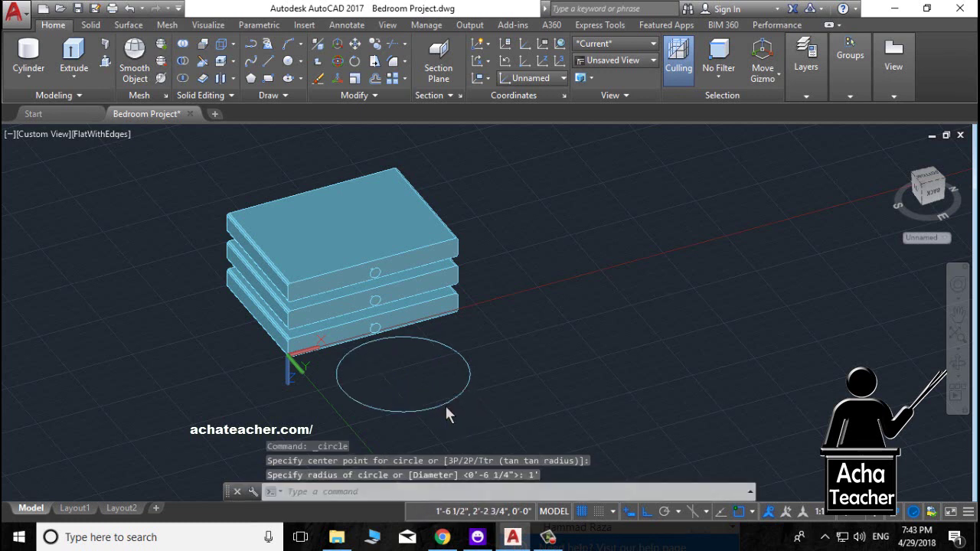
Step: Move the circle further in front of the drawers and extrude it 1.5' into a solid
left_click(442, 404)
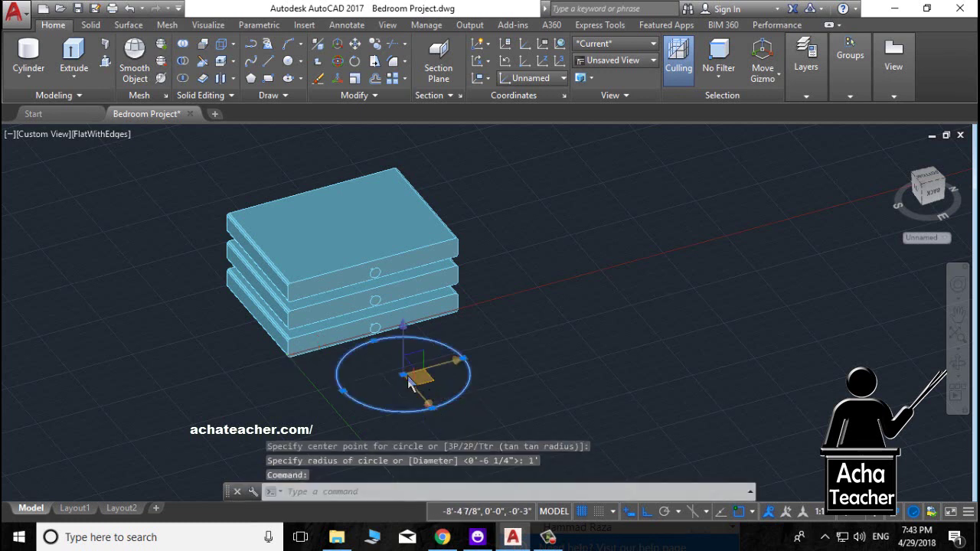
left_click(406, 378)
left_click(437, 413)
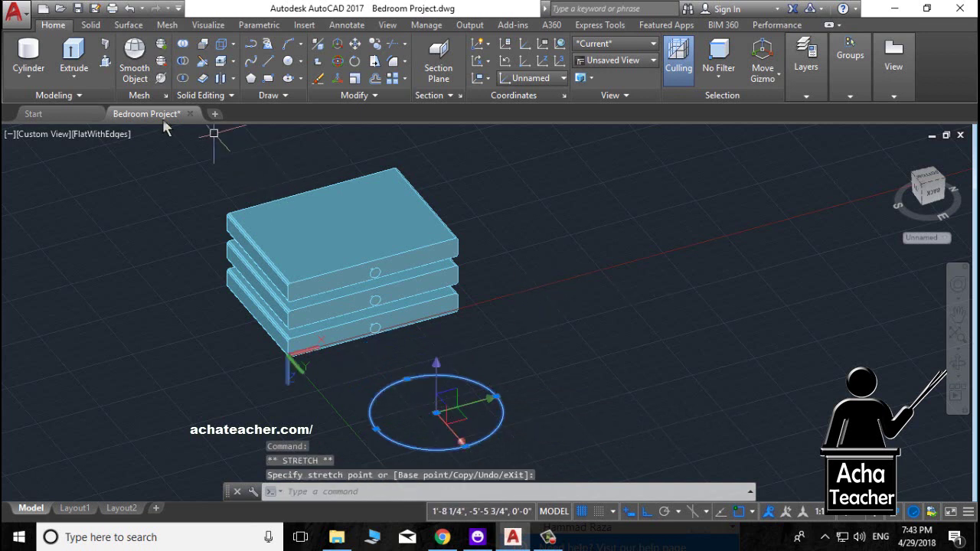
left_click(74, 55)
type("1.5'")
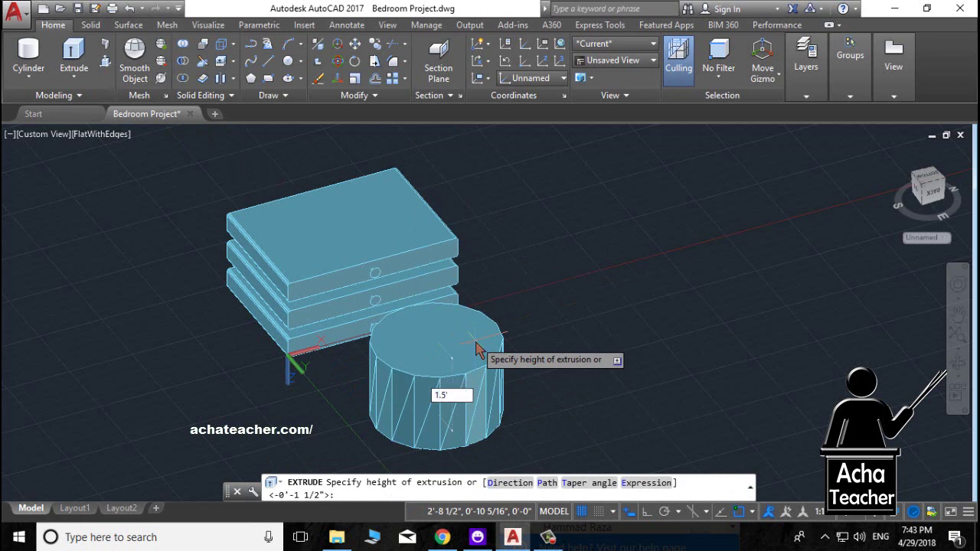
key("Return")
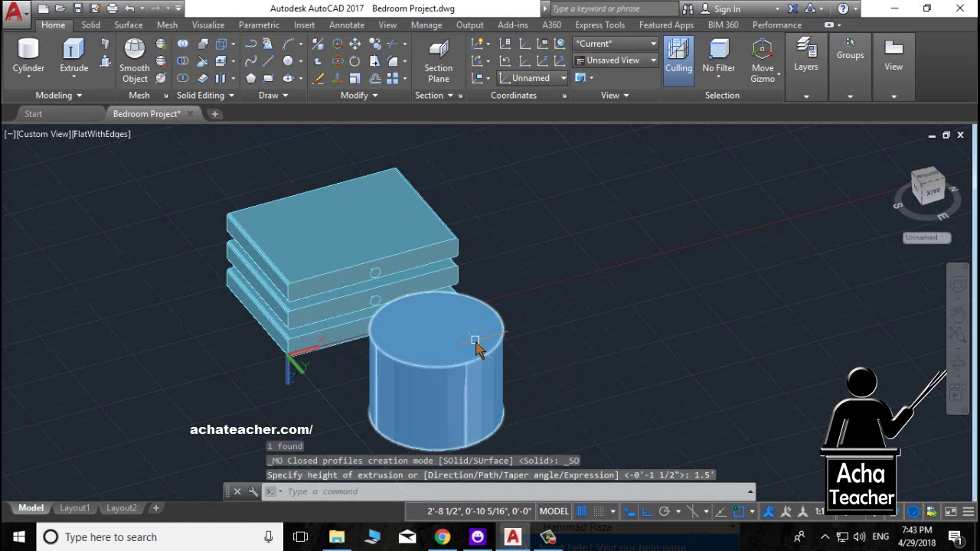
Step: Round the cylinder's top circular edge using Fillet Edge from the Solid tab
left_click(90, 24)
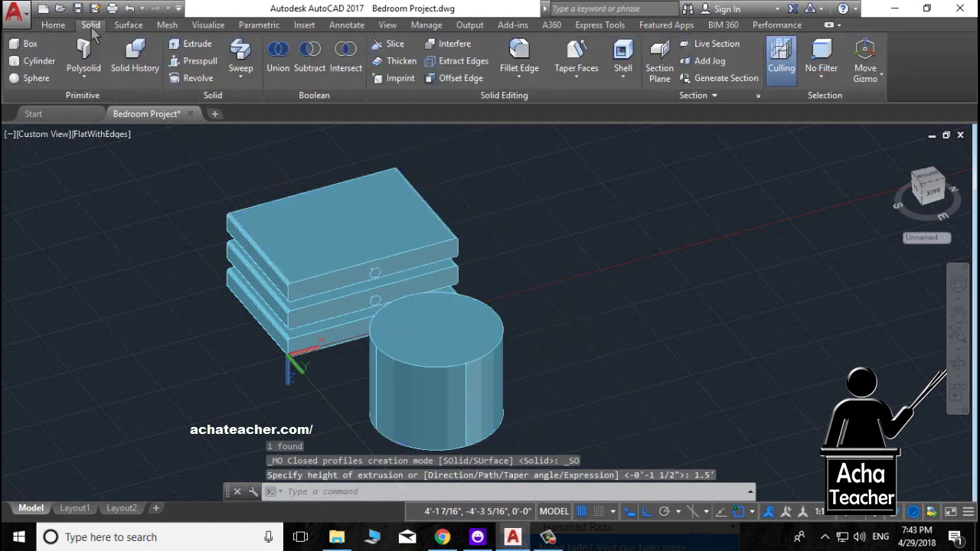
left_click(528, 57)
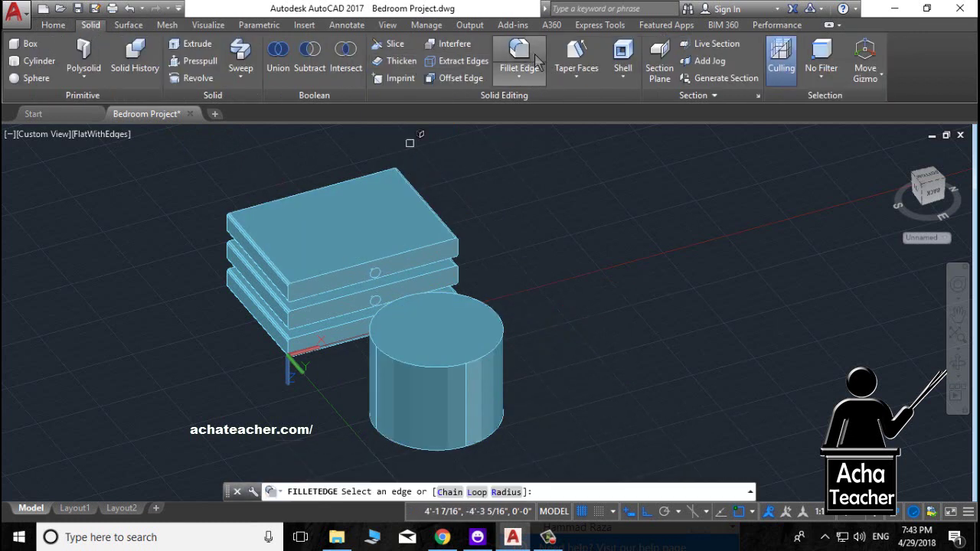
left_click(490, 354)
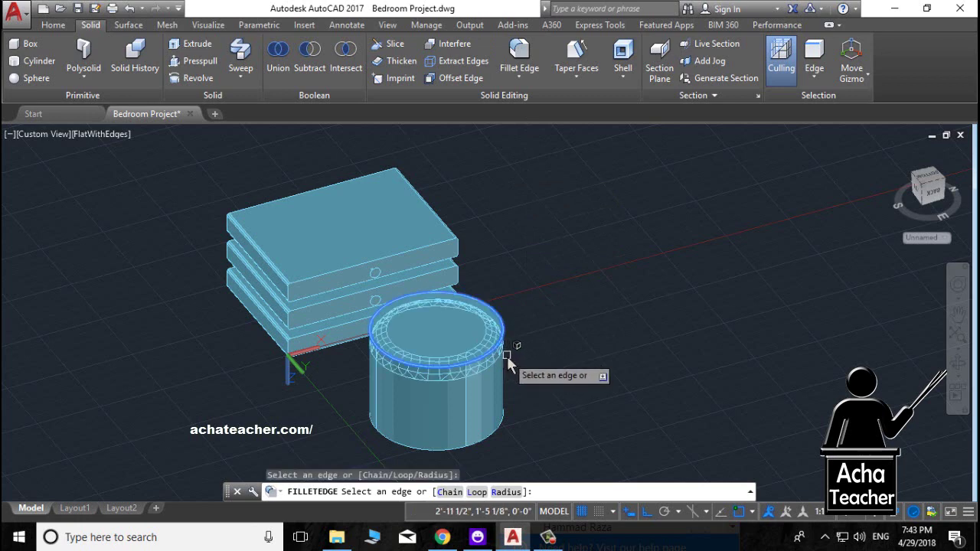
left_click(523, 362)
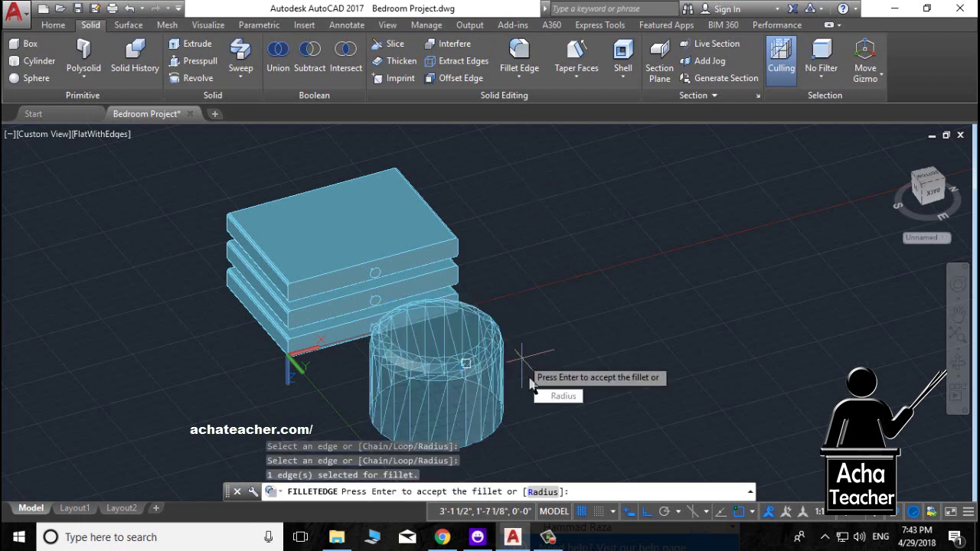
scroll(523, 360, "up", 2)
scroll(523, 360, "up", 1)
scroll(499, 306, "down", 5)
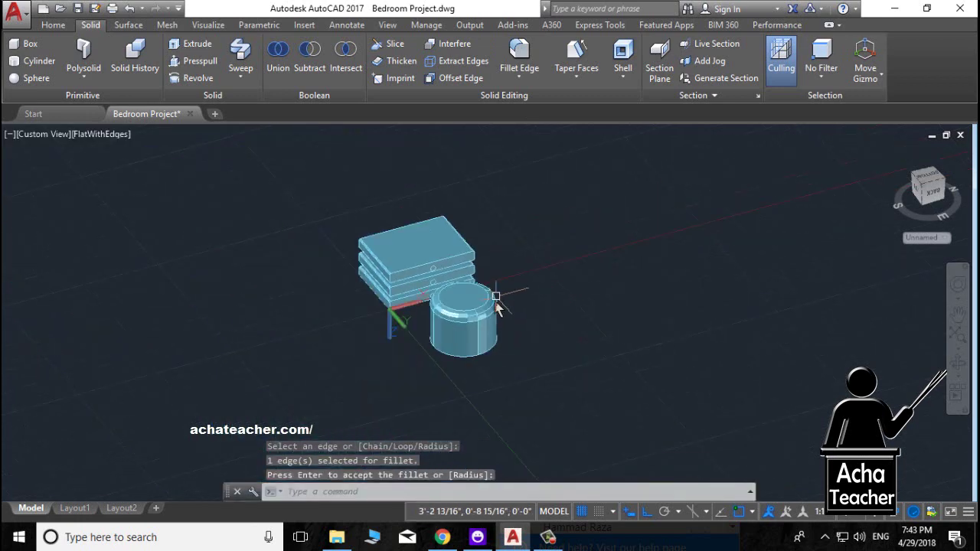
scroll(491, 325, "up", 2)
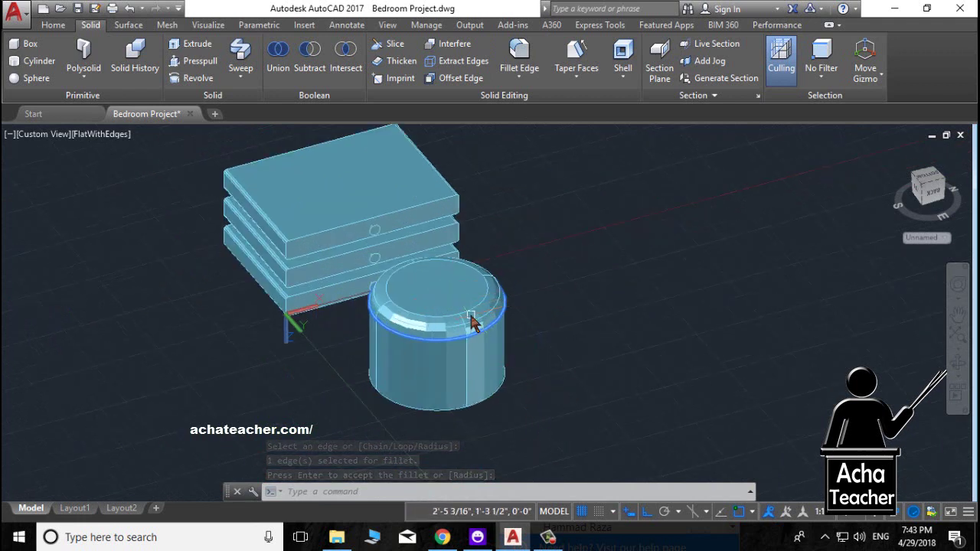
scroll(444, 353, "down", 3)
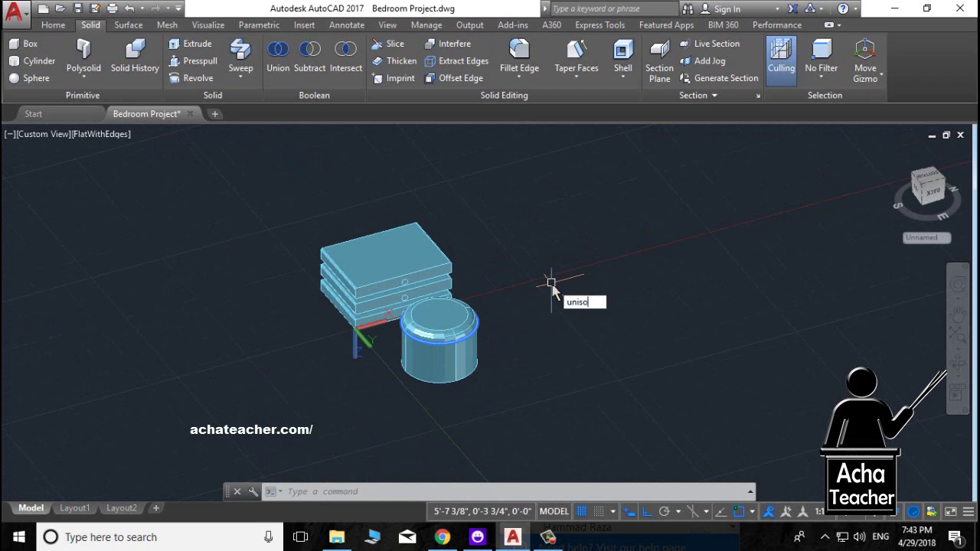
Step: Unisolate the bedroom objects and orbit the view around the stool and drawers
key("Return")
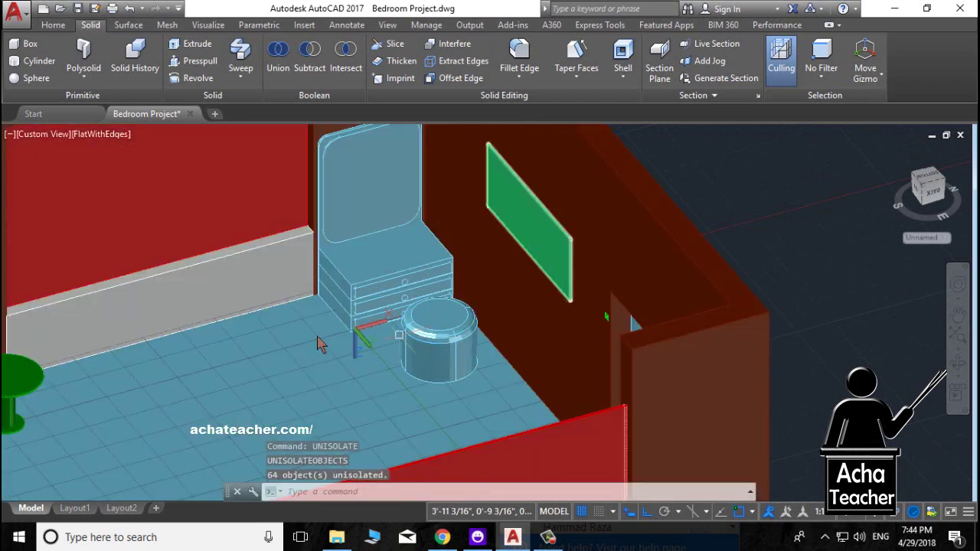
scroll(320, 344, "down", 3)
scroll(352, 333, "up", 3)
scroll(390, 360, "up", 1)
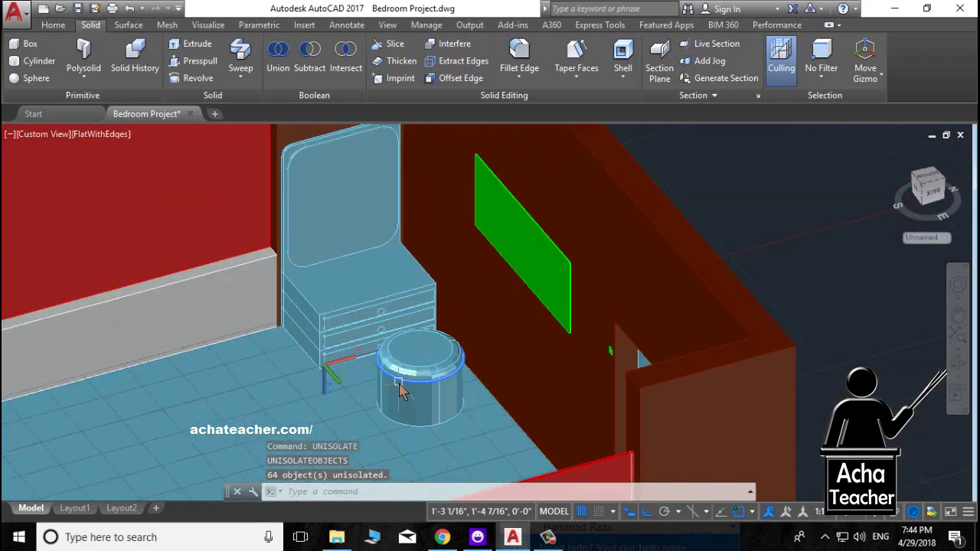
mouse_move(392, 394)
middle_mouse_down("shift")
mouse_move(374, 393)
mouse_move(409, 379)
middle_mouse_up("shift")
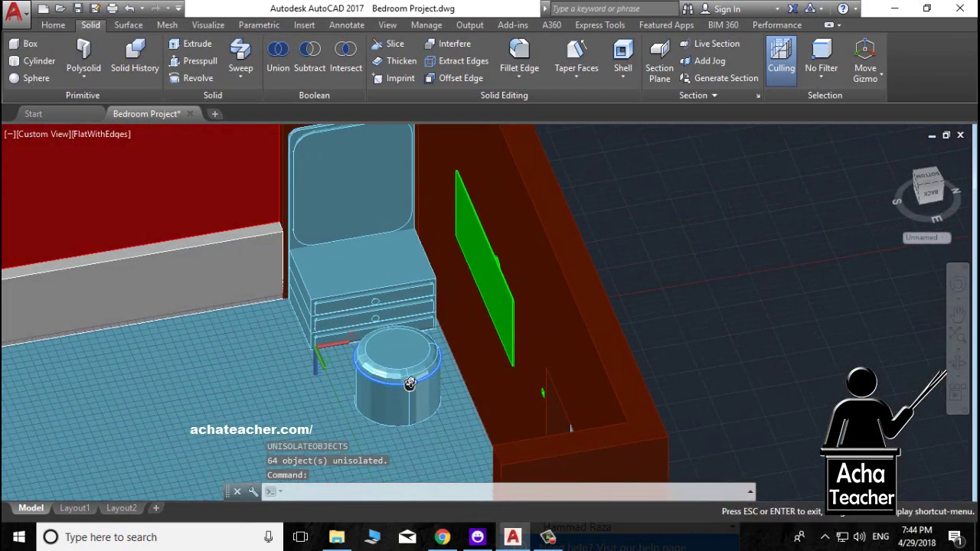
scroll(323, 303, "up", 3)
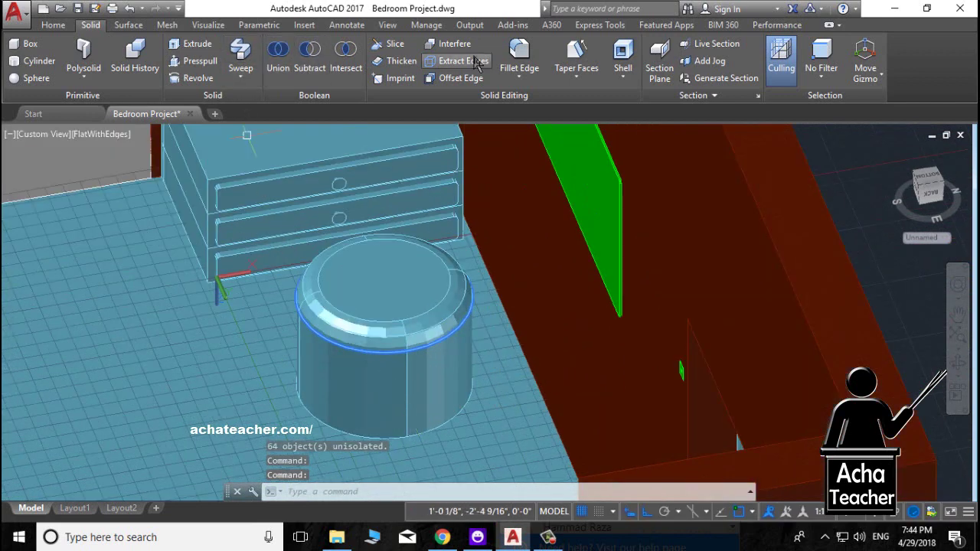
Step: Fillet the stool's bottom edge with a radius of 2
left_click(519, 61)
right_click(513, 237)
left_click(546, 324)
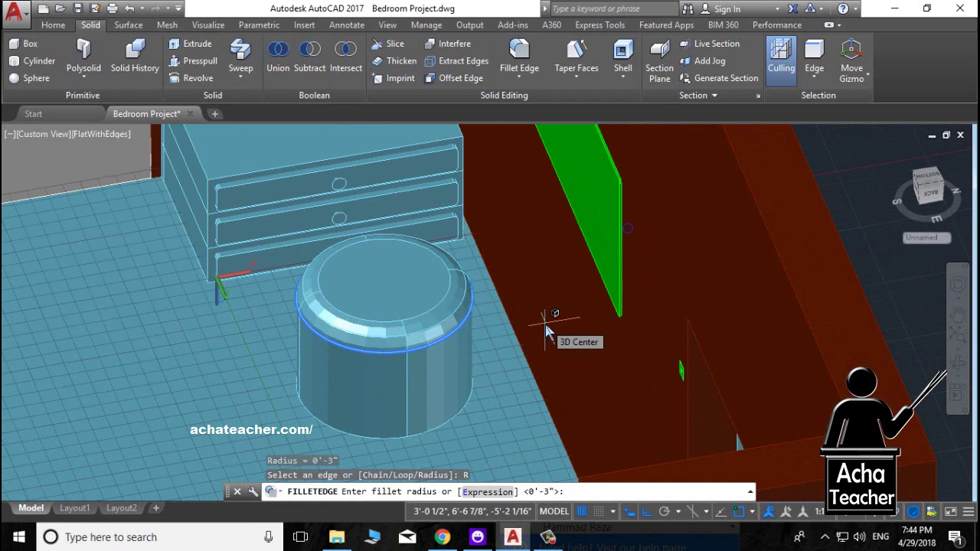
type("2")
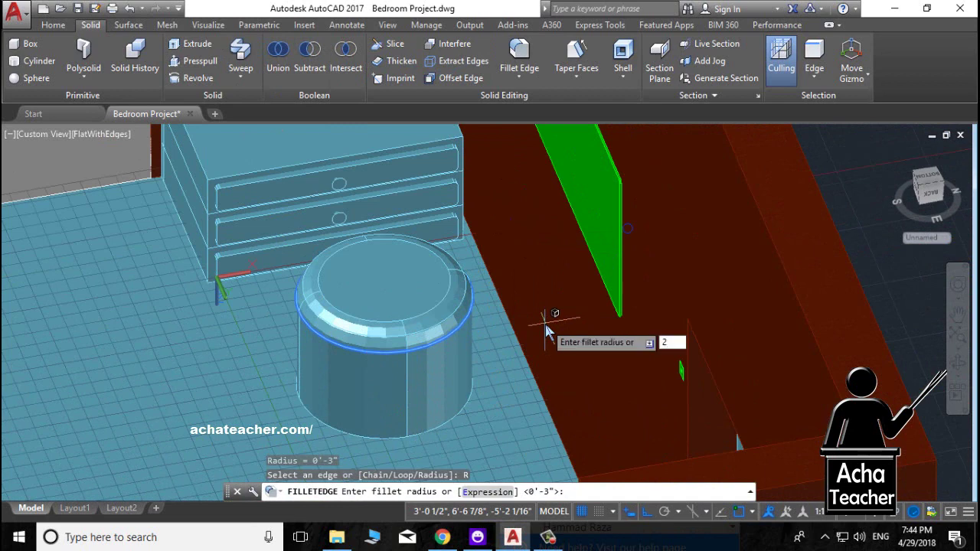
key("Return")
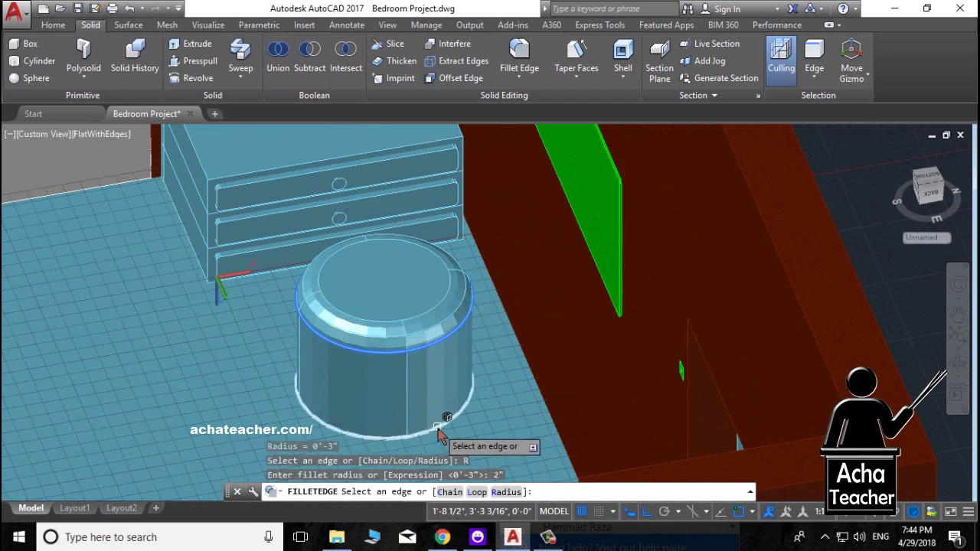
left_click(439, 424)
left_click(438, 426)
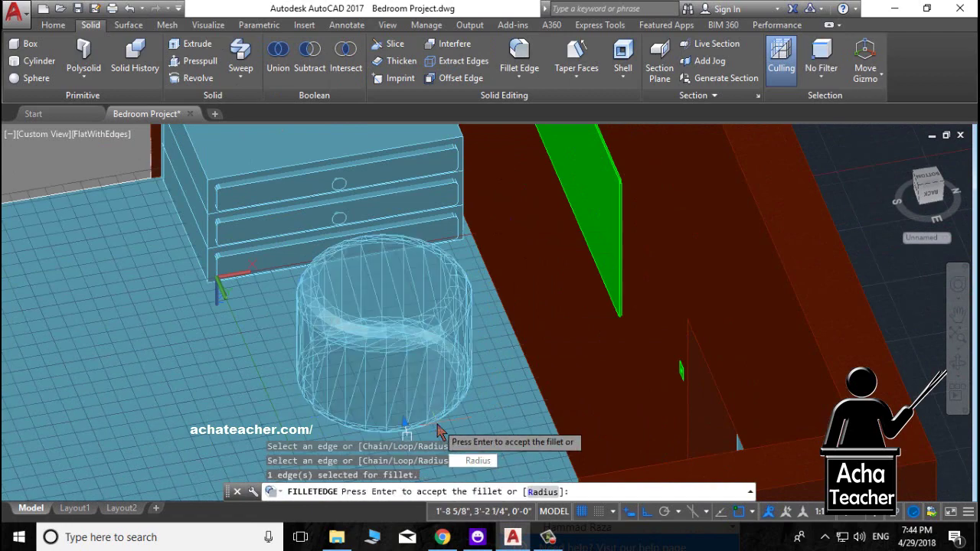
key("Return")
scroll(397, 414, "down", 5)
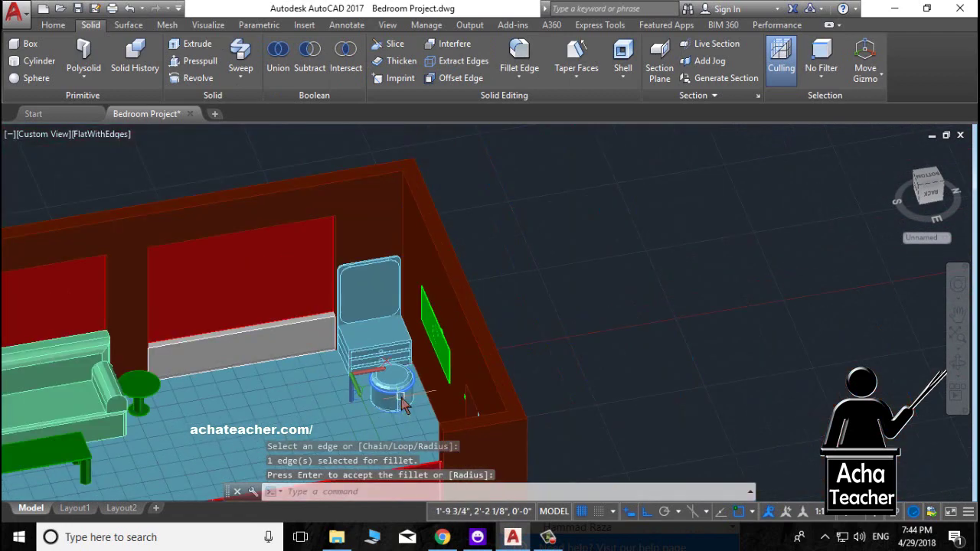
scroll(376, 361, "up", 2)
scroll(386, 403, "down", 2)
middle_click_drag(385, 403, 456, 298)
key("Return")
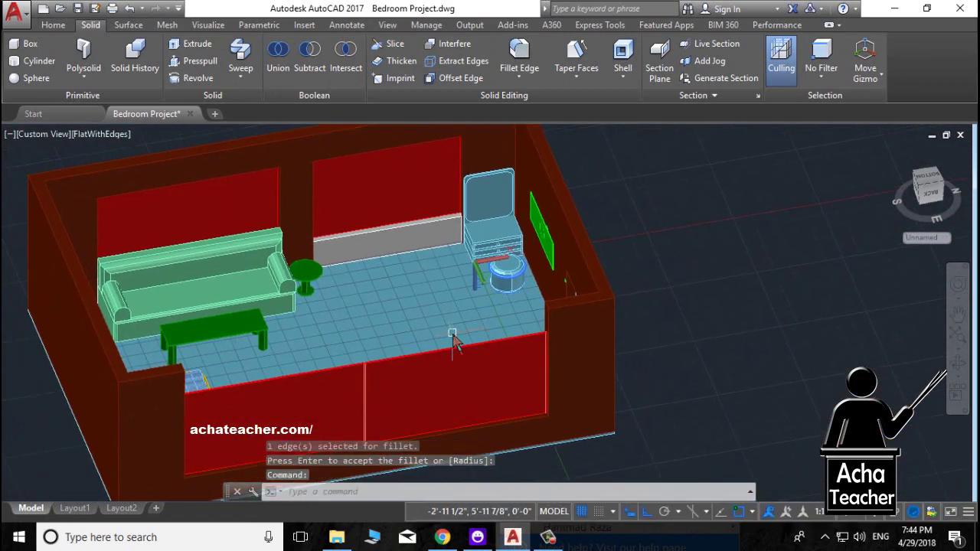
scroll(416, 339, "up", 1)
scroll(393, 344, "down", 2)
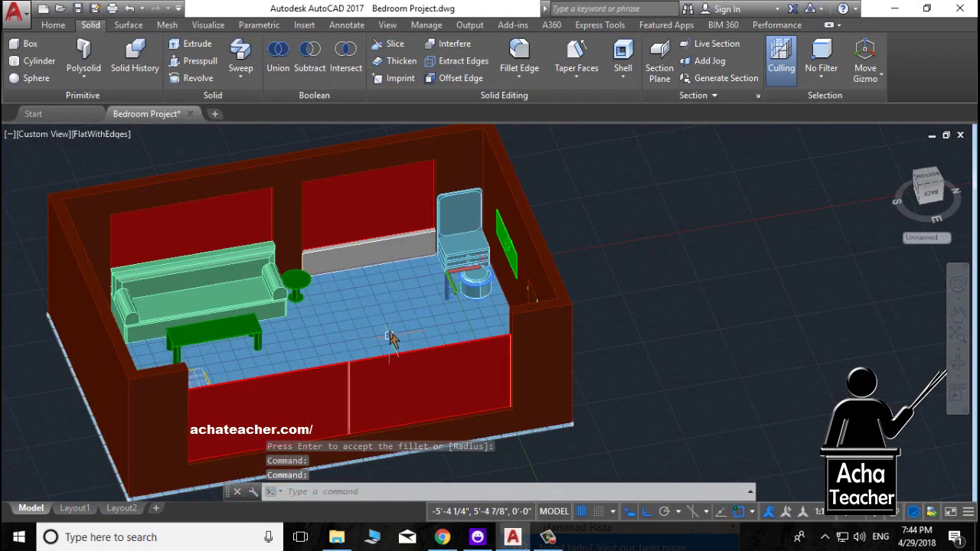
mouse_move(387, 331)
middle_mouse_down("shift")
mouse_move(280, 346)
mouse_move(388, 325)
mouse_move(291, 317)
mouse_move(313, 326)
mouse_move(261, 318)
mouse_move(151, 328)
mouse_move(247, 350)
mouse_move(335, 323)
mouse_move(325, 322)
middle_mouse_up("shift")
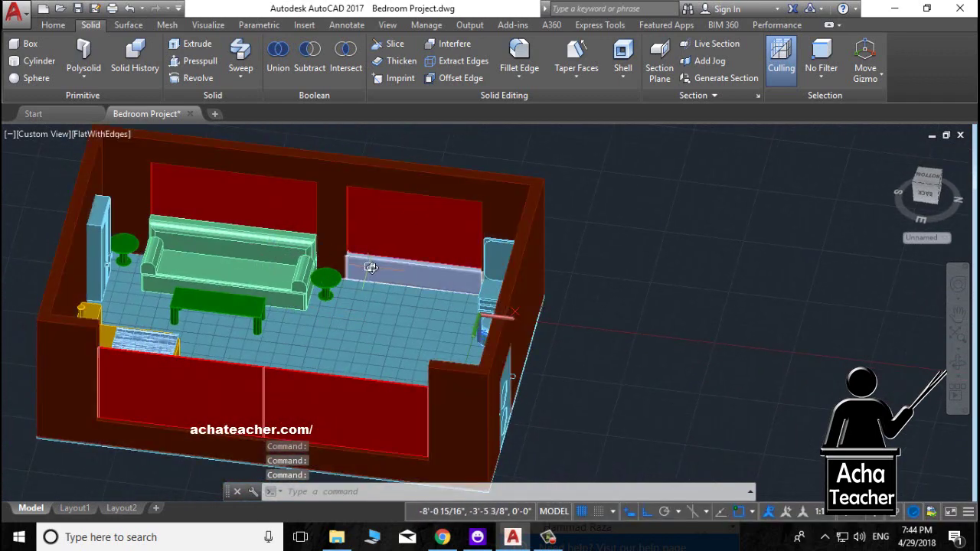
middle_click_drag(371, 267, 485, 271, "shift")
mouse_move(521, 308)
middle_mouse_down("shift")
mouse_move(534, 346)
mouse_move(619, 292)
mouse_move(609, 266)
middle_mouse_up("shift")
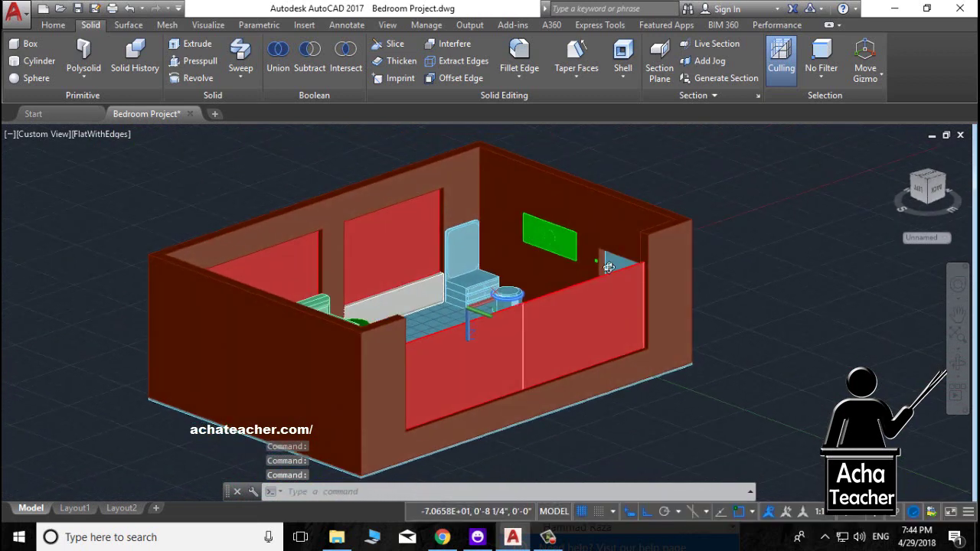
scroll(584, 170, "up", 2)
scroll(584, 170, "up", 3)
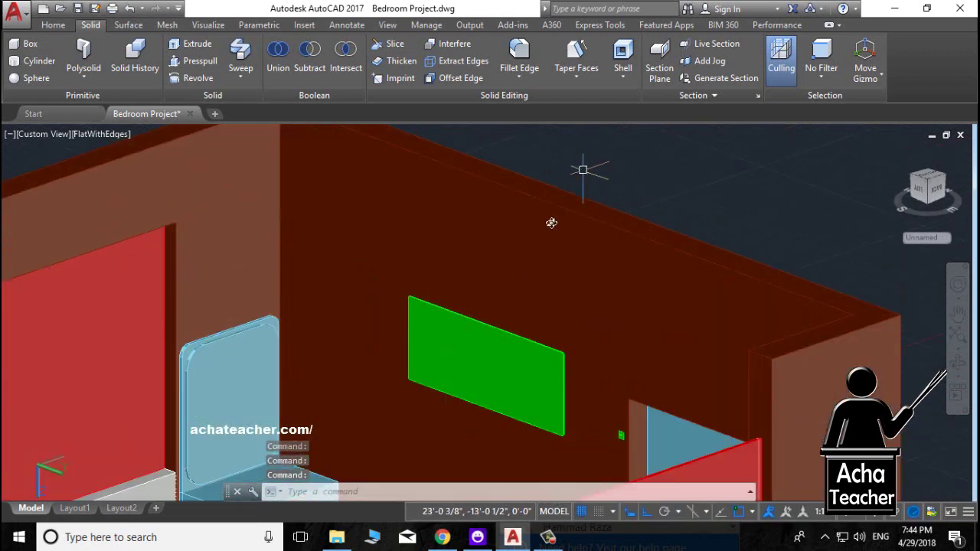
scroll(521, 249, "up", 2)
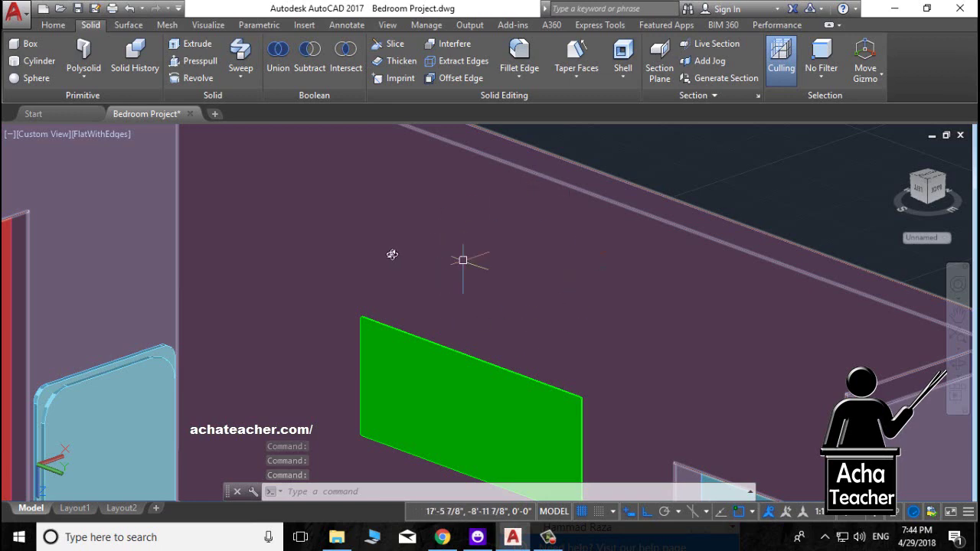
scroll(500, 321, "down", 4)
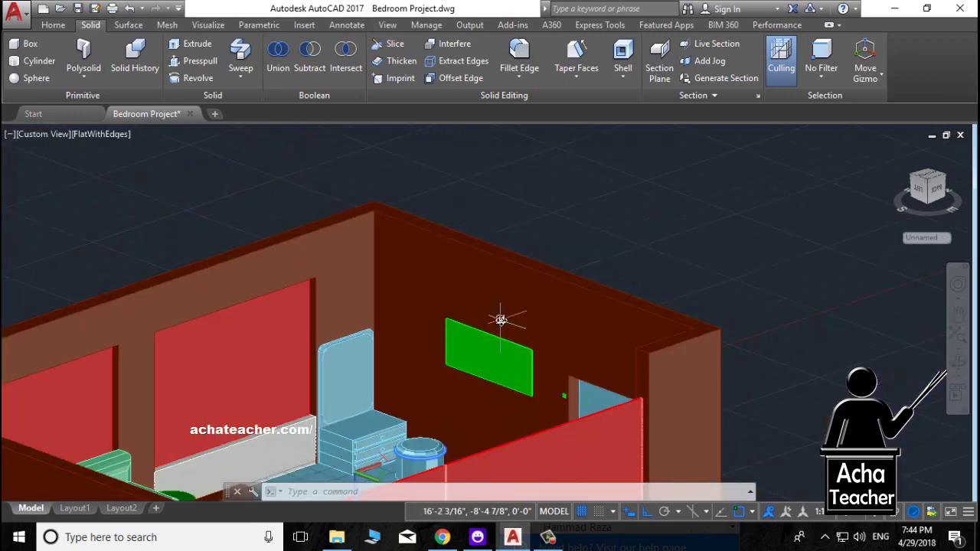
scroll(515, 288, "down", 2)
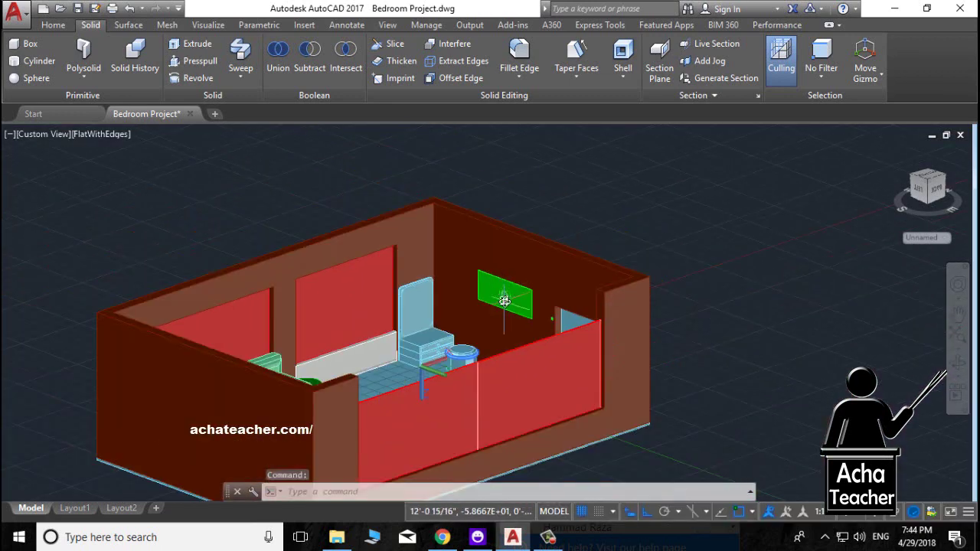
mouse_move(504, 305)
middle_mouse_down("shift")
mouse_move(510, 331)
mouse_move(496, 349)
middle_mouse_up("shift")
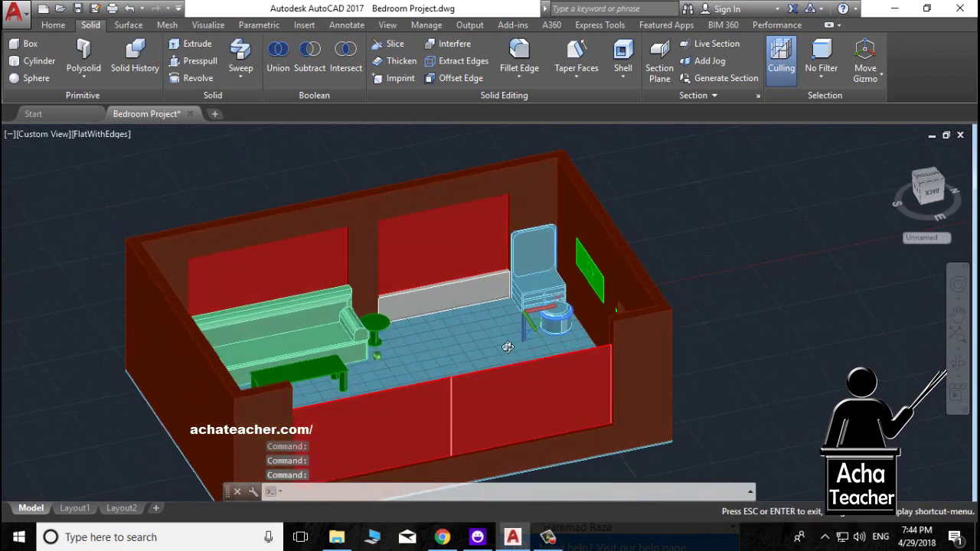